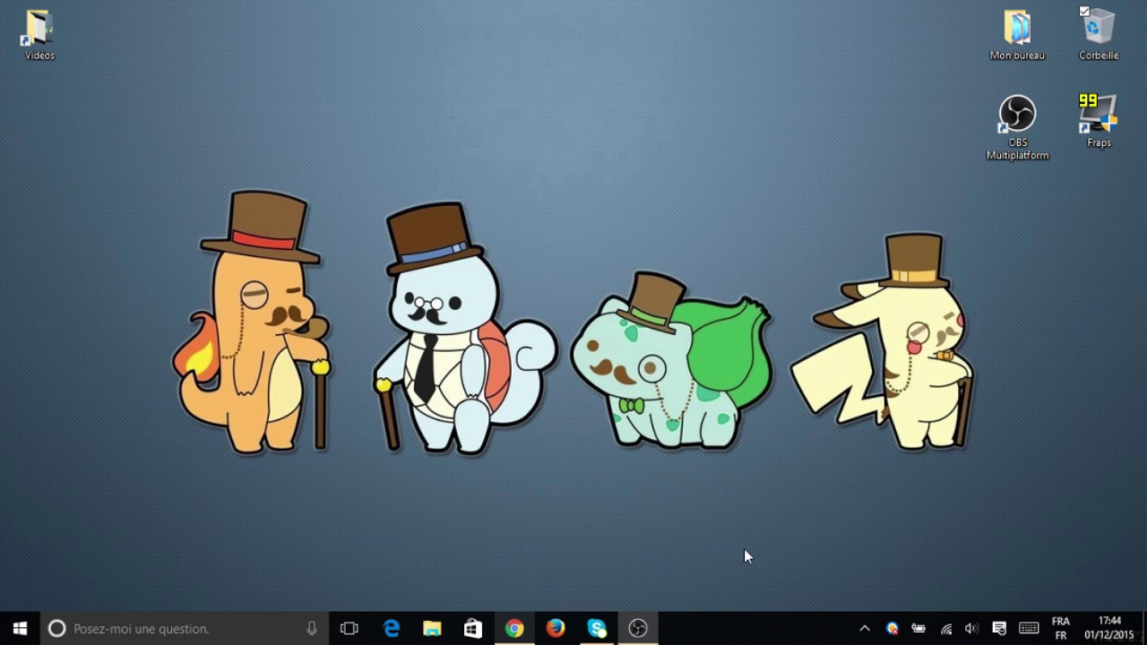
Switch to Chrome and download the Nestopia v1.40 Binary and the Nestopia v1.40 Language Pack from the Nestopia website.
left_click(525, 628)
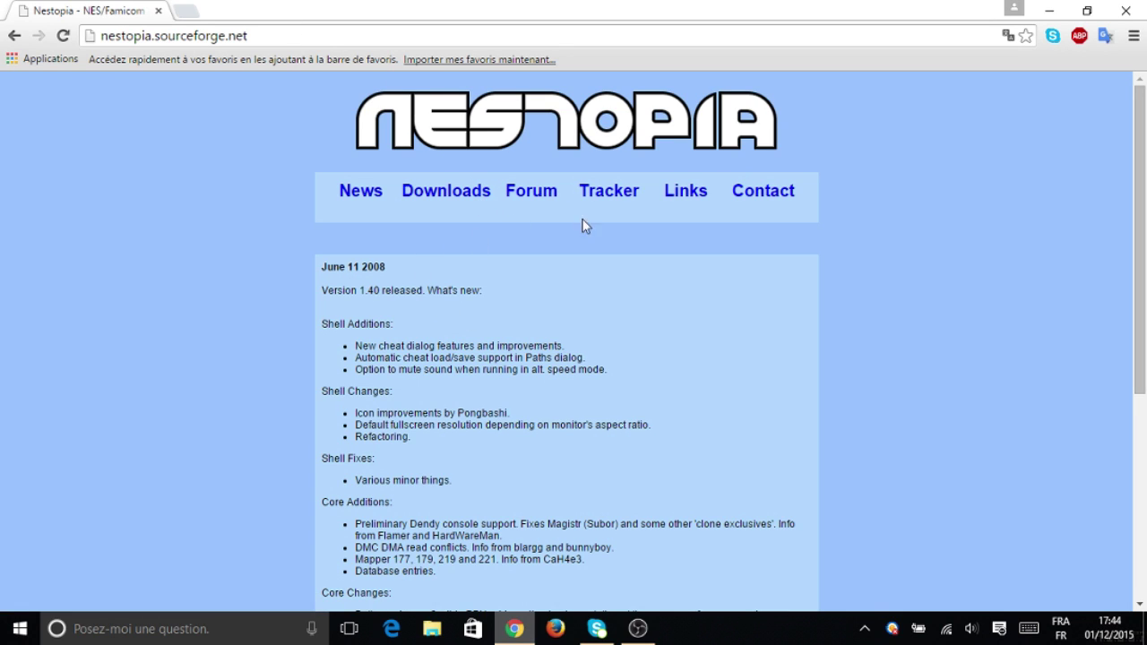
left_click(418, 193)
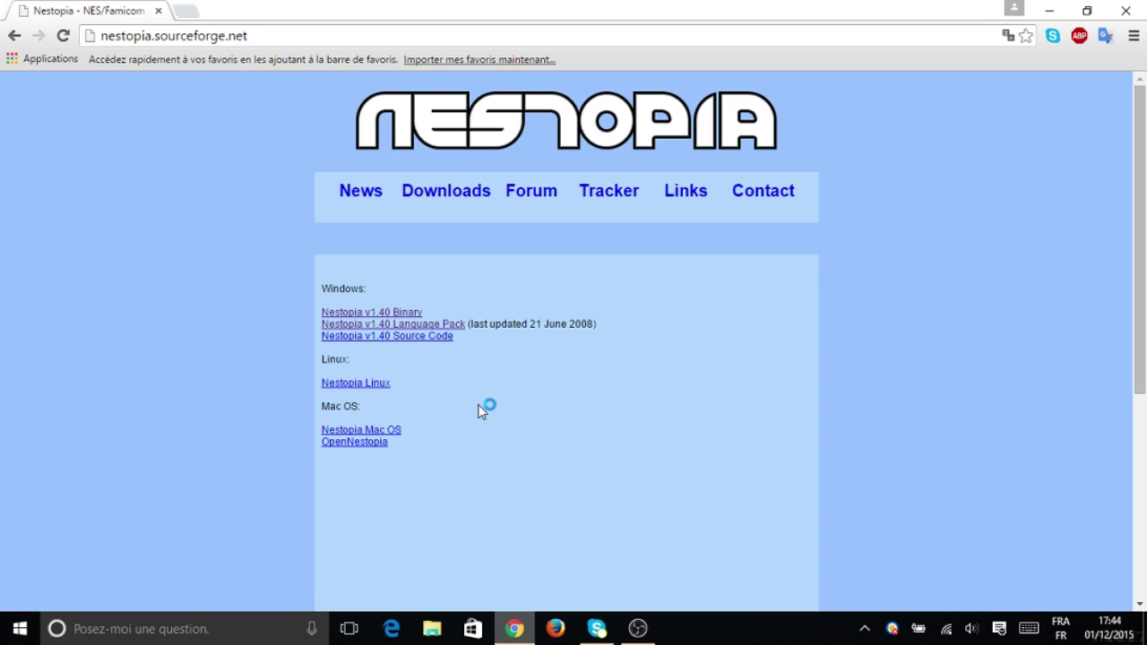
right_click(400, 315)
left_click(436, 325)
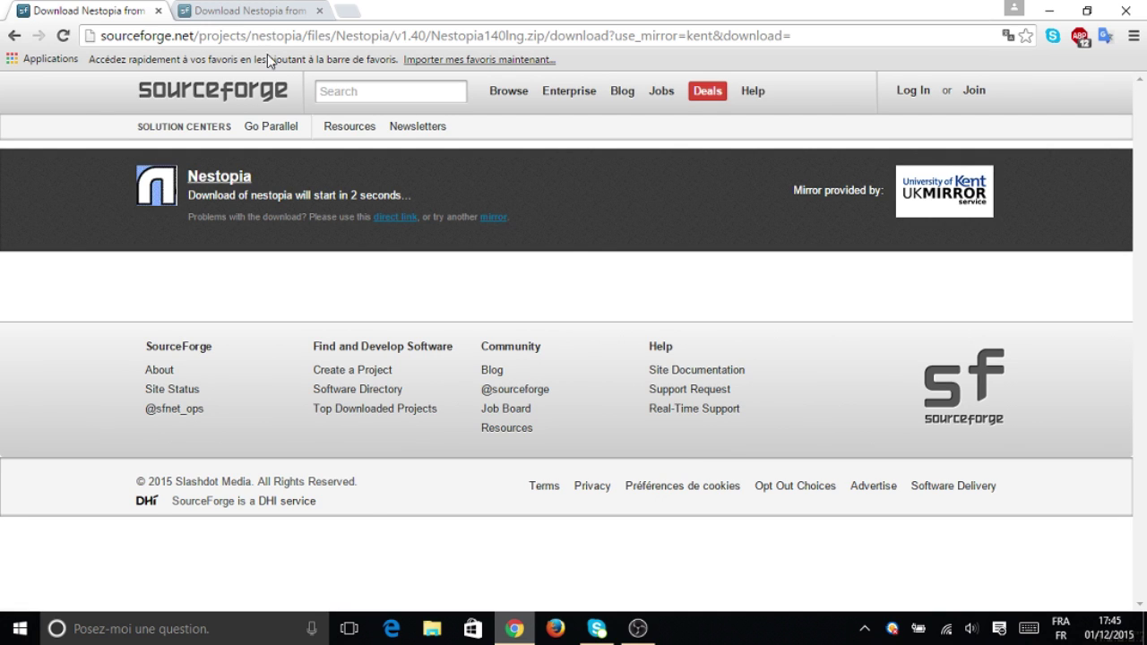
left_click(260, 13)
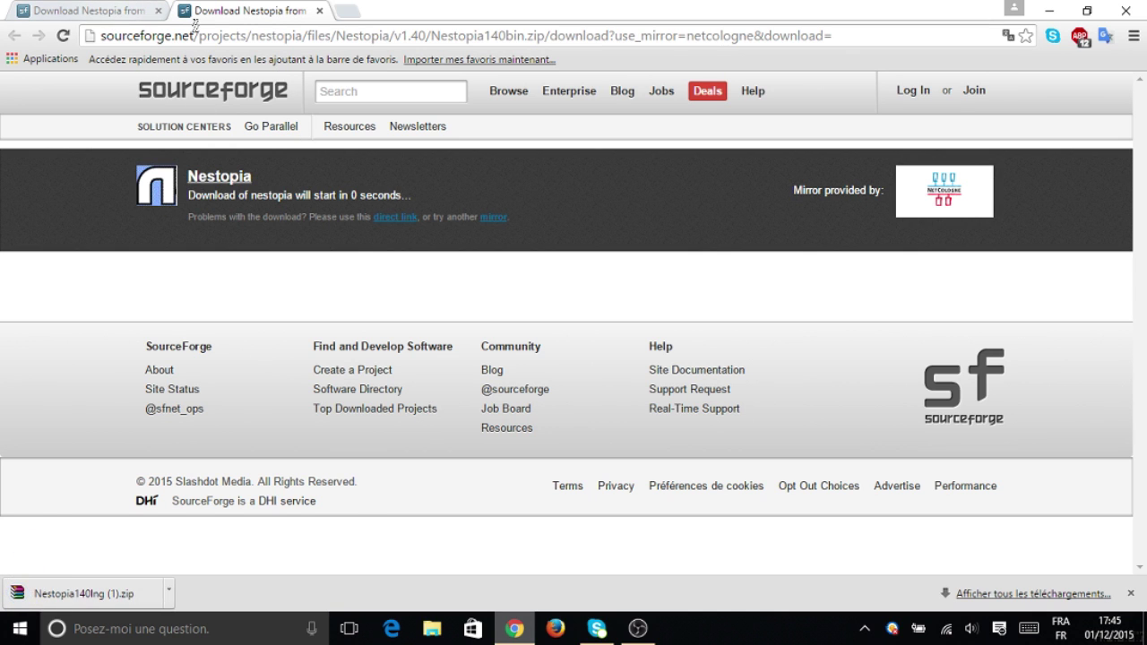
Shrink the browser window to uncover the desktop and copy the downloaded Nestopia140bin (1).zip onto it.
left_click_drag(448, 20, 614, 82)
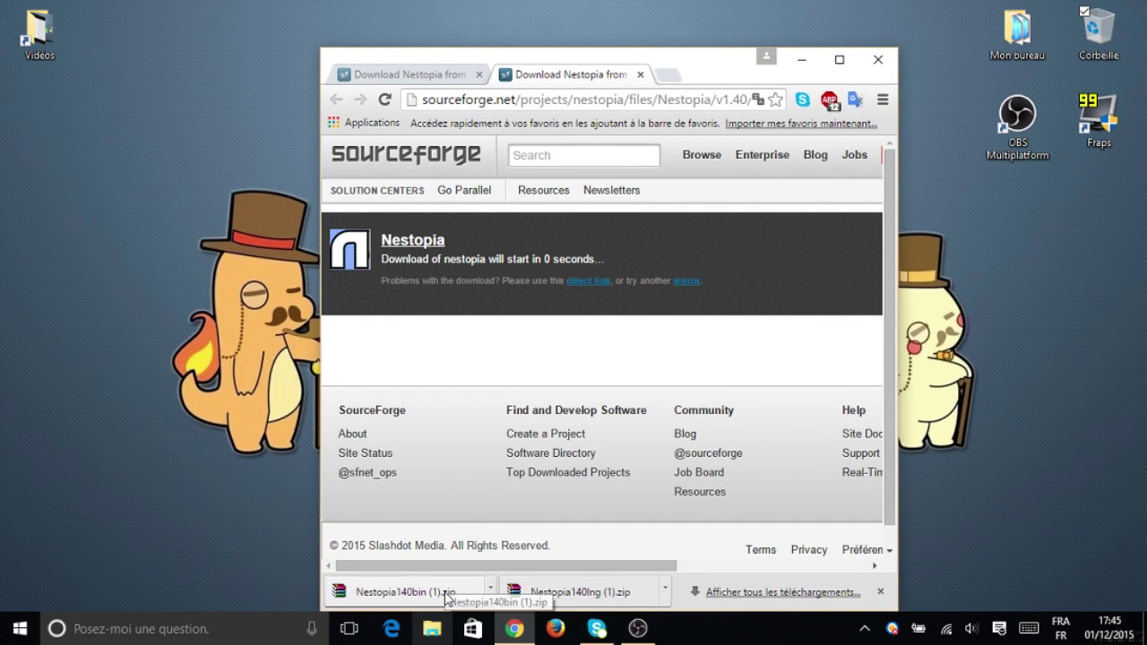
left_click_drag(448, 596, 202, 304)
left_click_drag(676, 61, 809, 49)
Extract Nestopia140bin (1).zip into its own folder on the desktop and place that folder beside the archive.
left_click(201, 288)
right_click(200, 288)
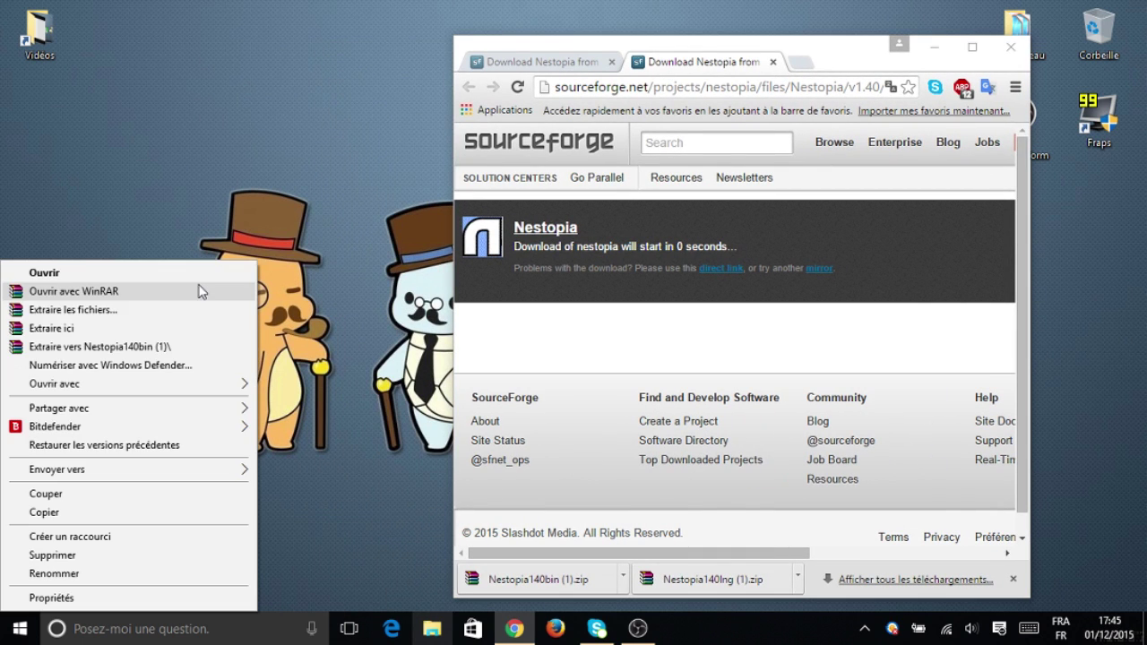
left_click(221, 274)
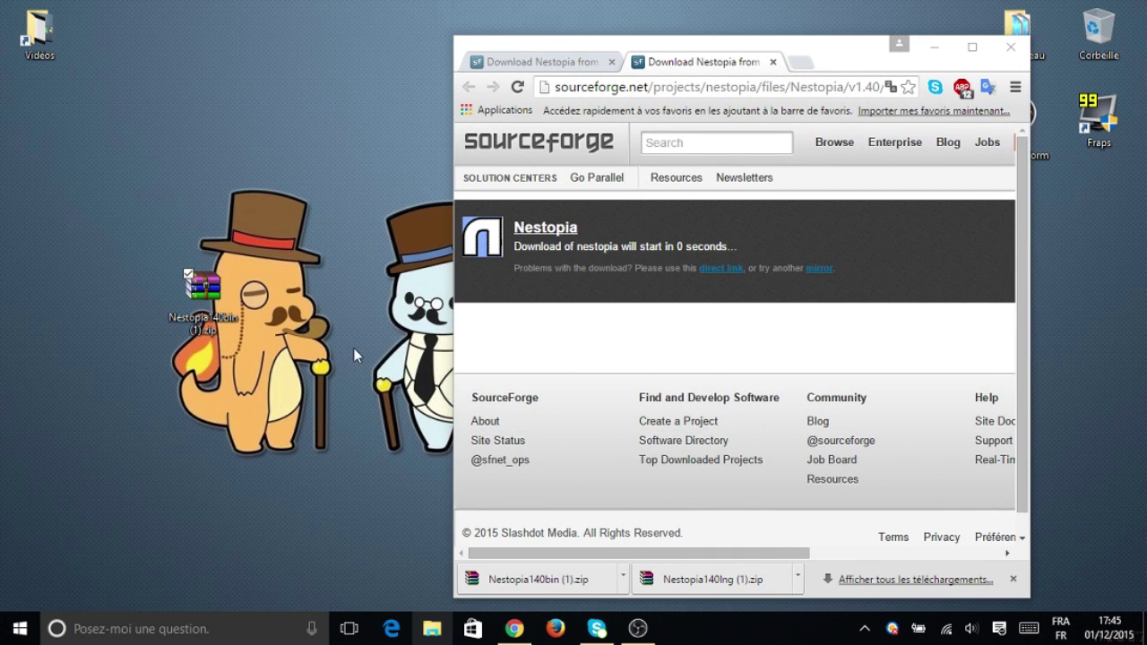
left_click_drag(38, 117, 355, 290)
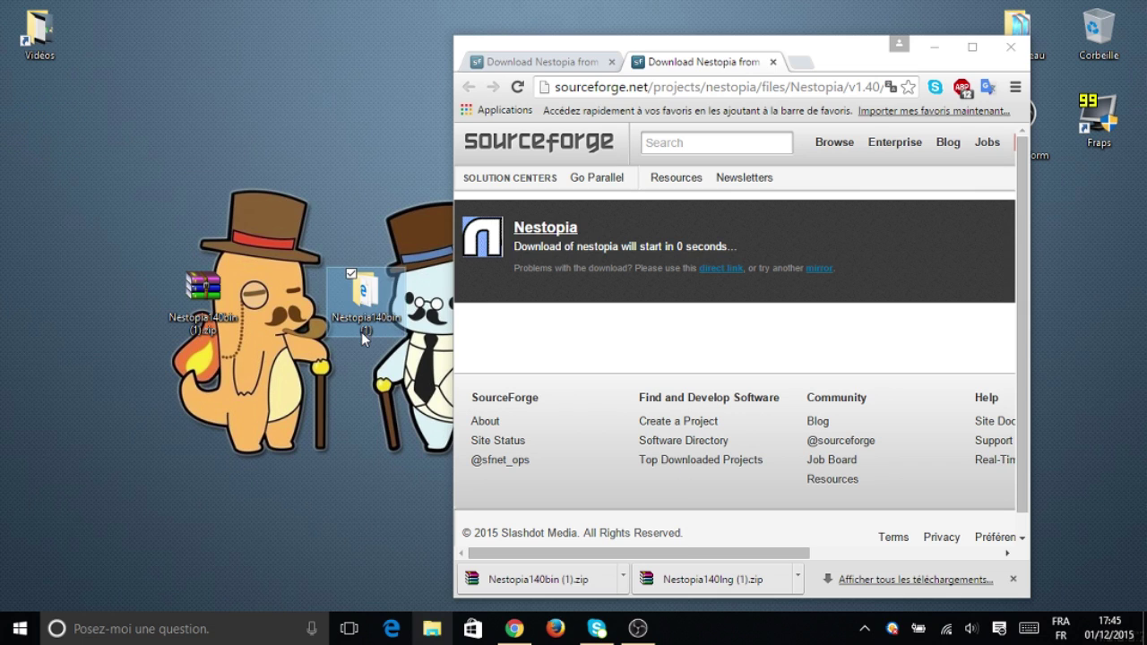
Rename the extracted Nestopia140bin (1) folder as NES.
left_click(361, 331)
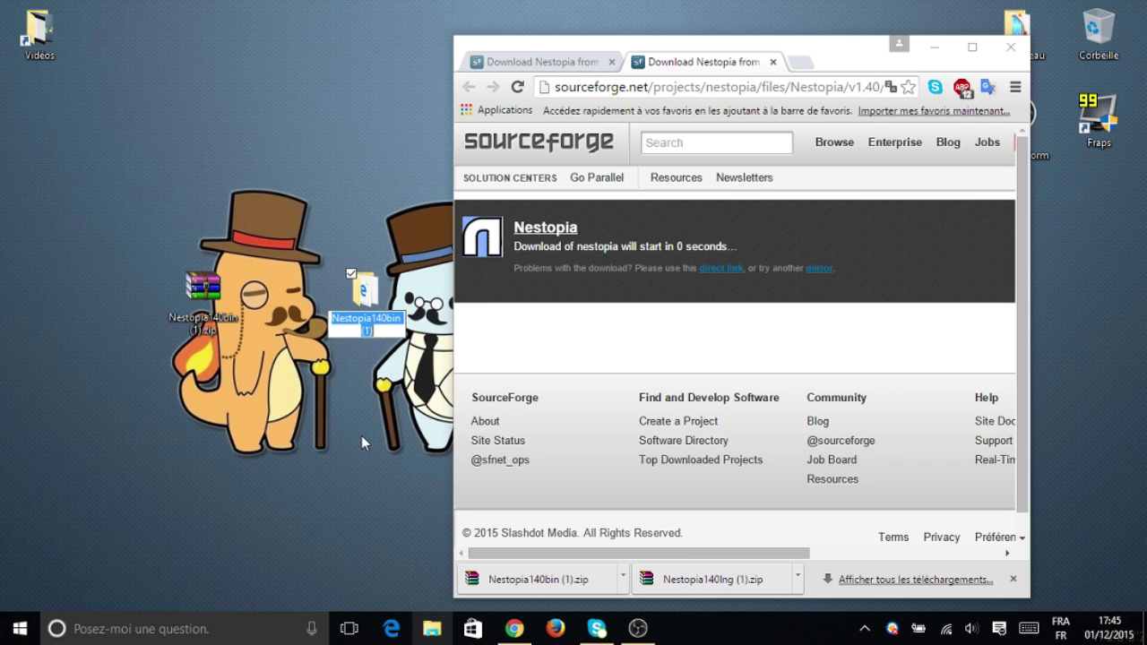
type("NES")
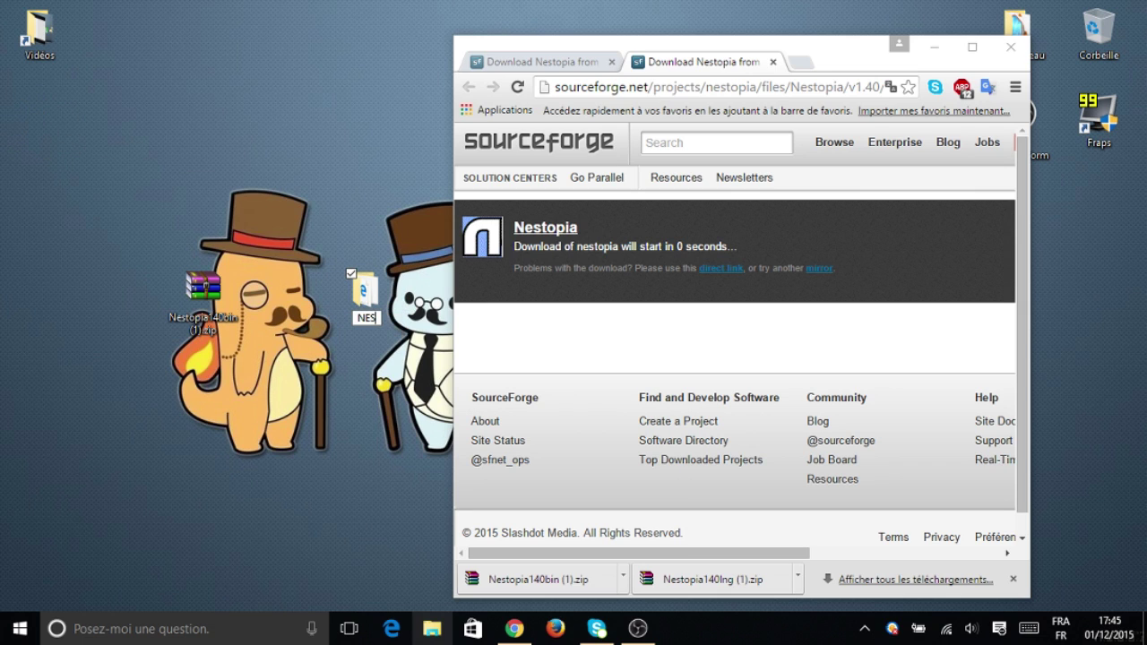
key("Return")
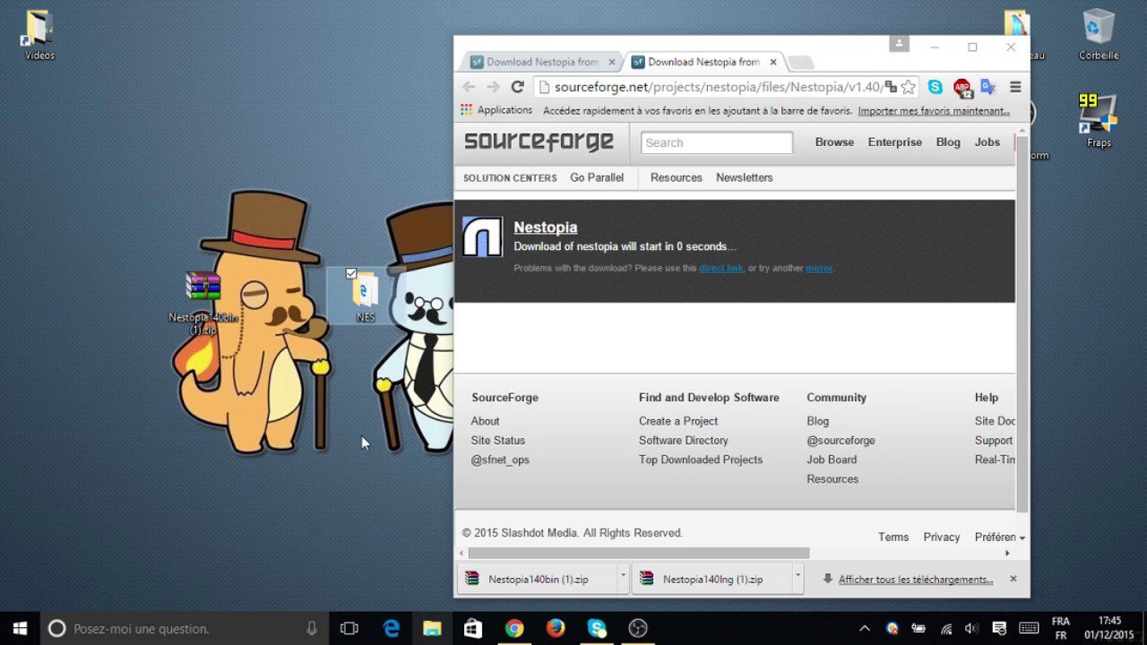
Arrange the NES folder's language subfolder side by side with the browser and copy the downloaded Nestopia140lng (1).zip into it.
double_click(374, 296)
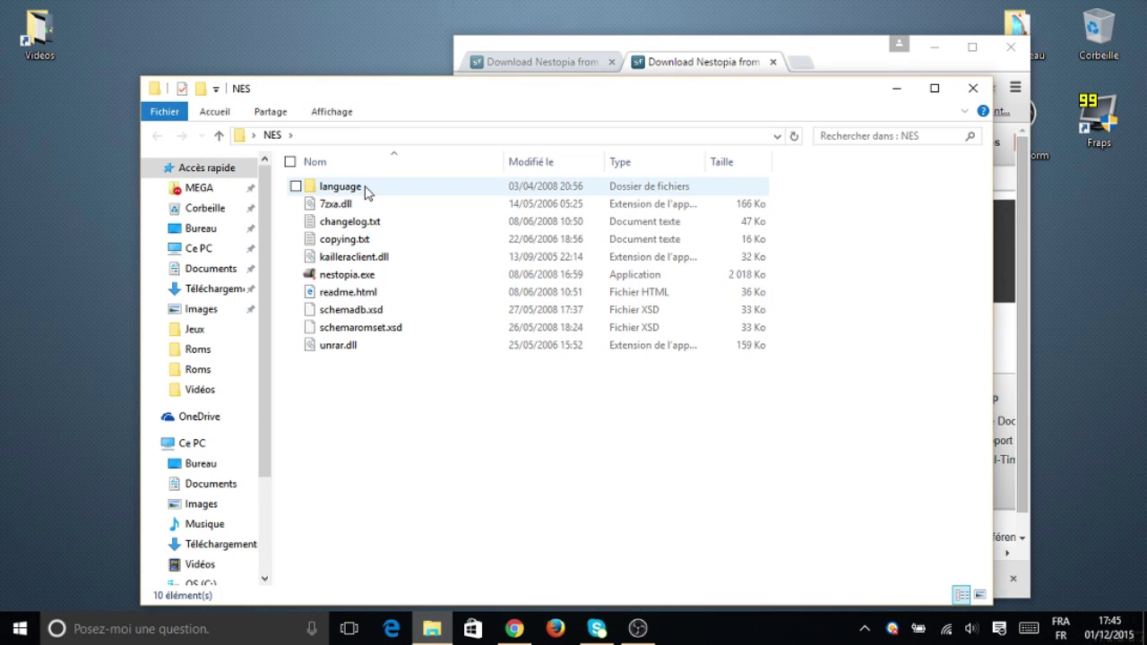
double_click(367, 190)
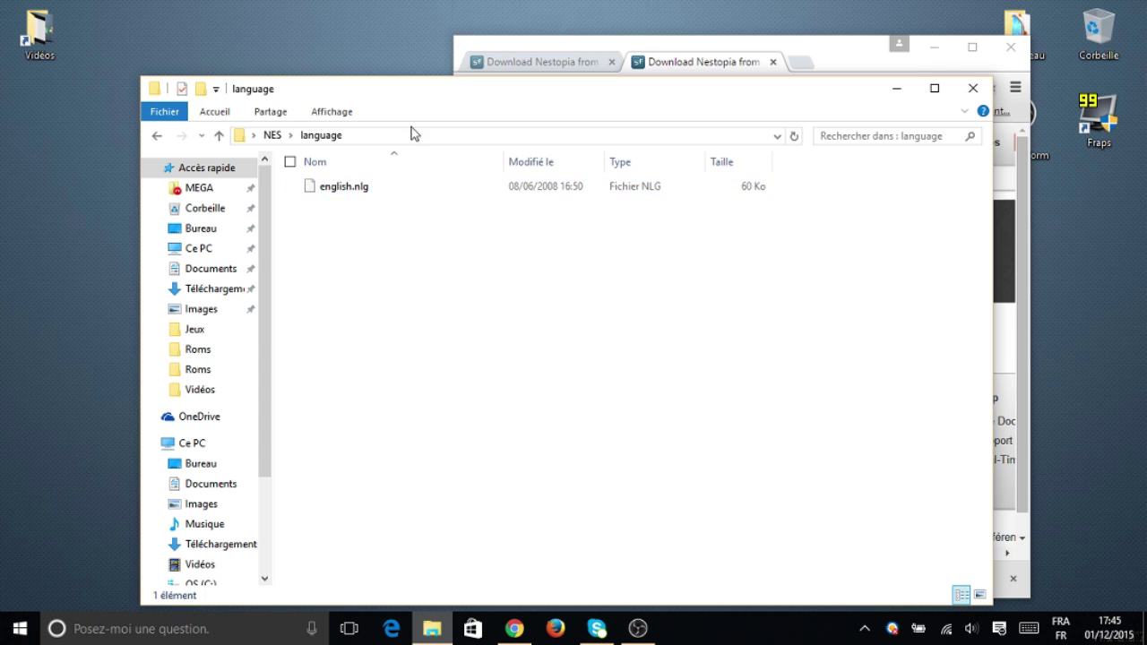
left_click_drag(427, 101, 401, 97)
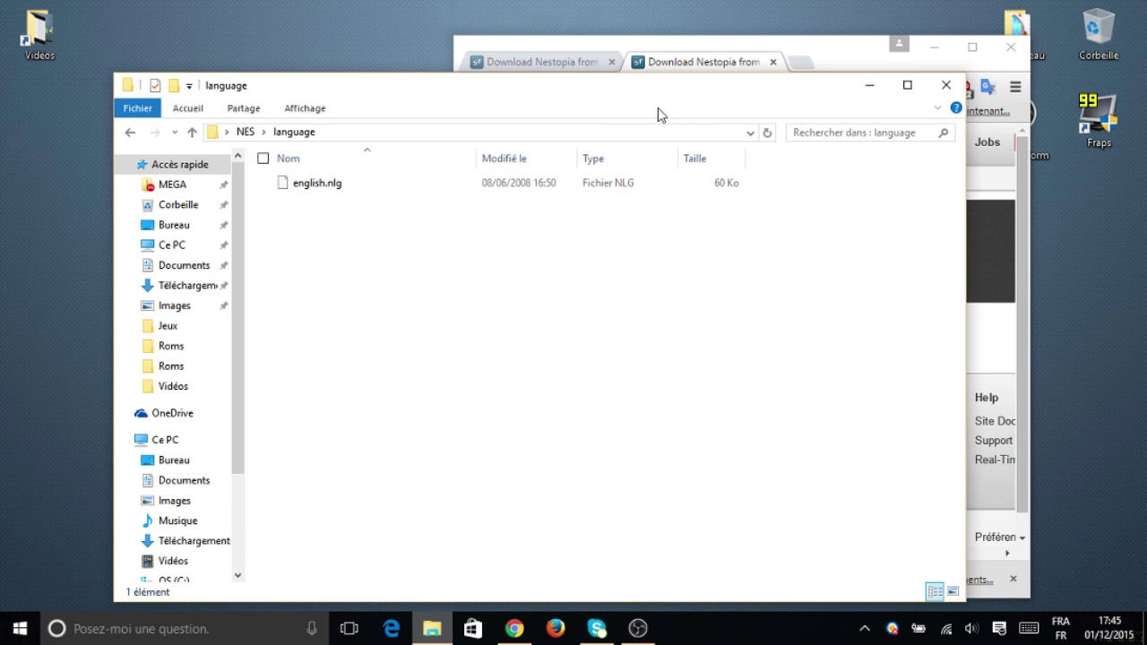
left_click_drag(564, 105, 2, 117)
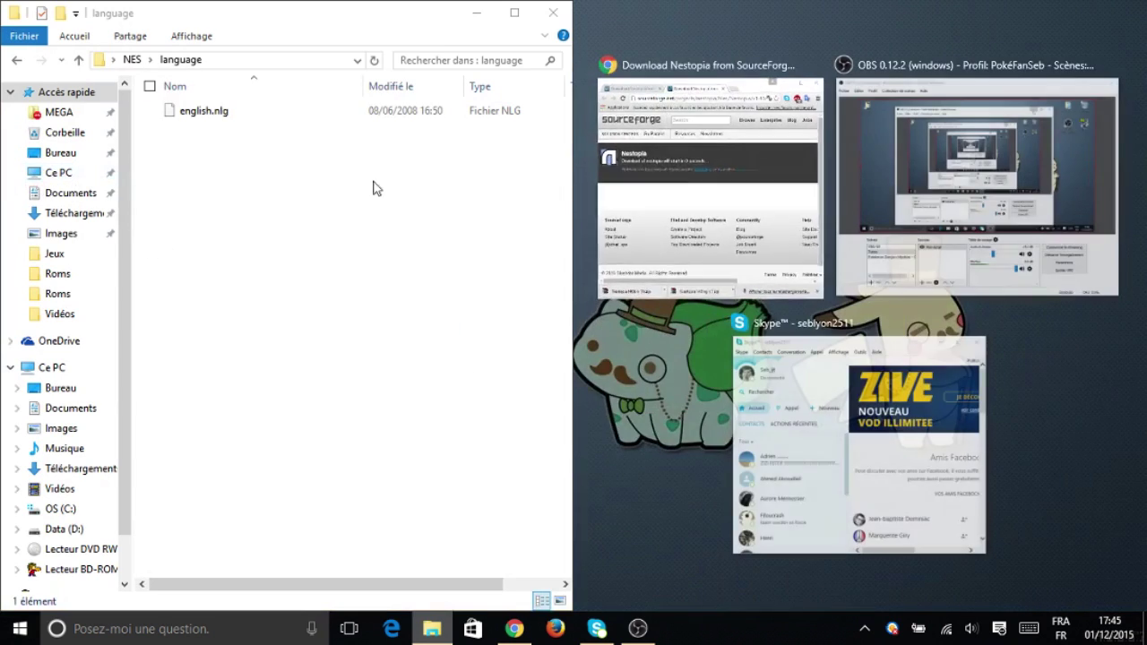
left_click(708, 197)
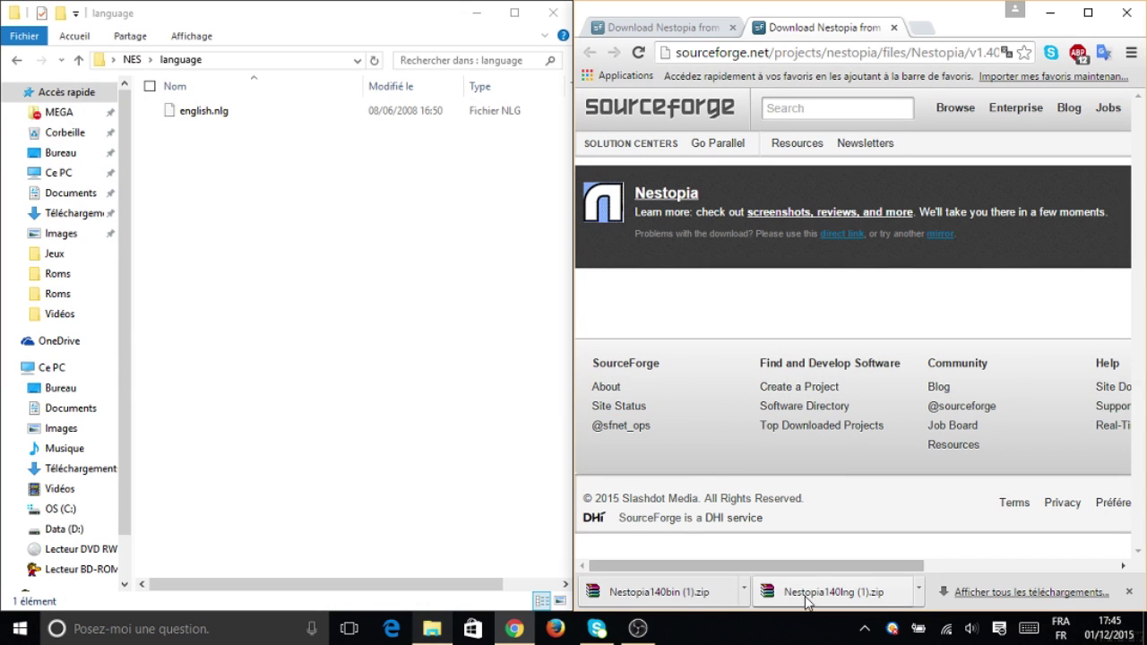
left_click_drag(825, 592, 314, 269)
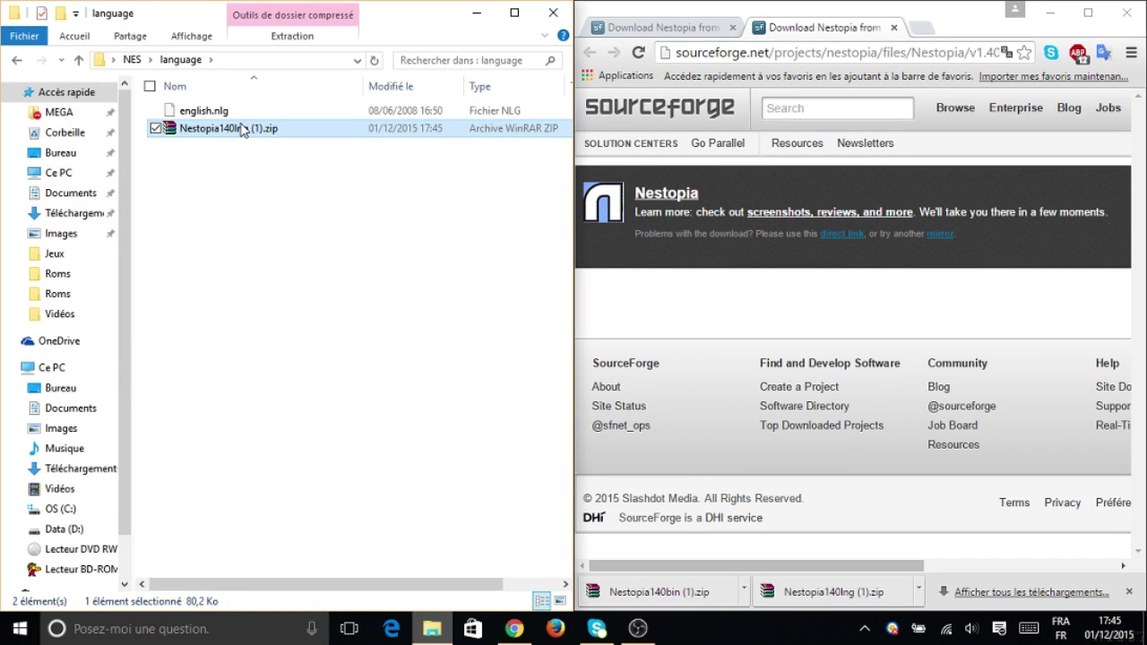
Extract Nestopia140lng (1).zip directly into the language folder, remove the archive, and return to the NES folder.
right_click(242, 131)
left_click(162, 194)
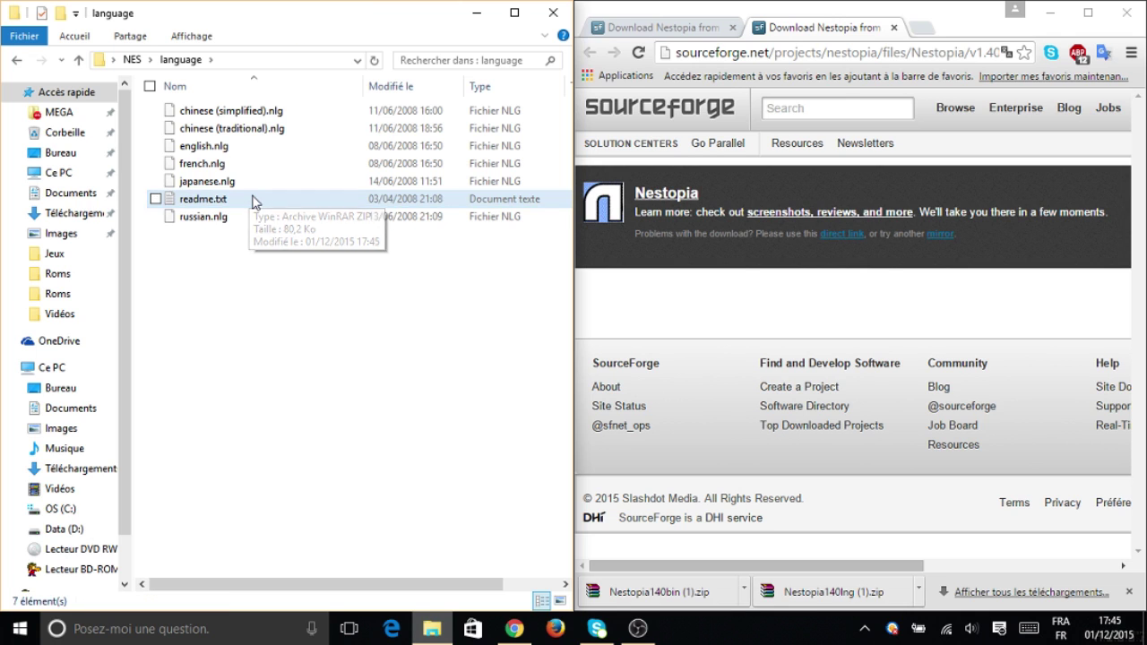
left_click(17, 61)
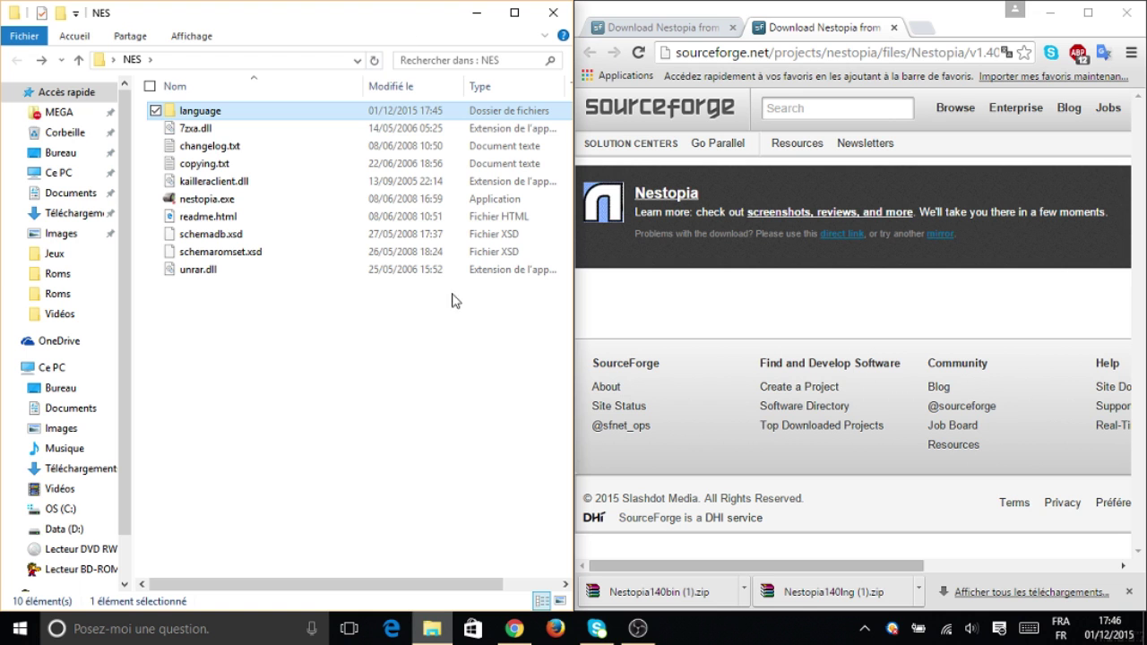
Minimize the open windows, delete Nestopia140bin (1).zip from the desktop, and permanently empty the Recycle Bin.
left_click(472, 13)
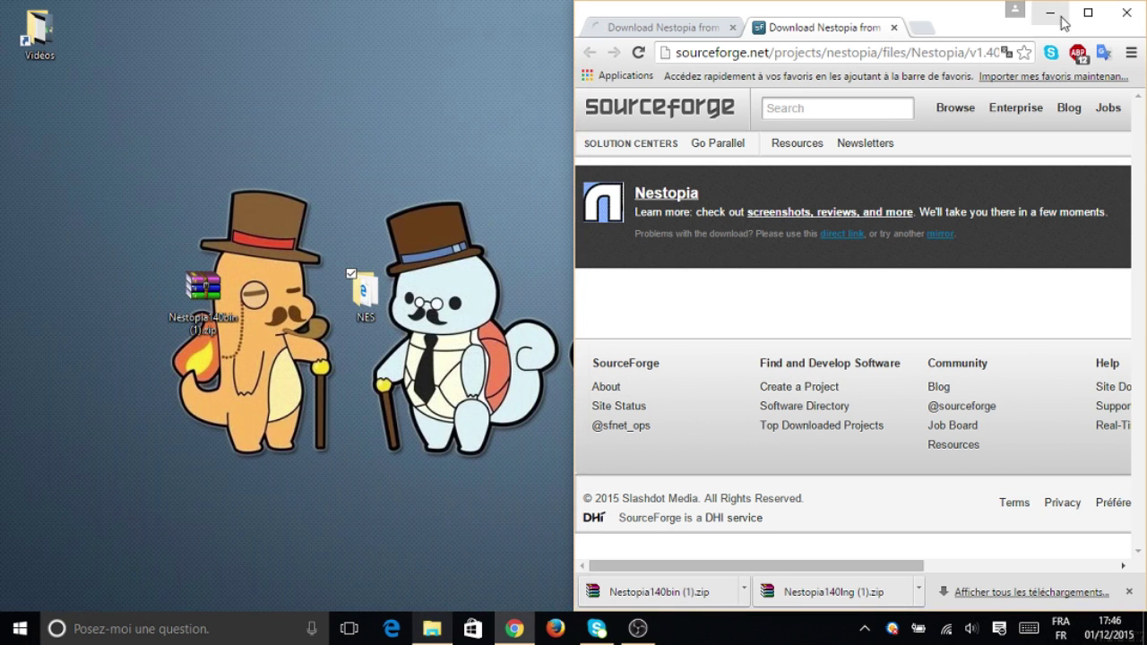
left_click(1046, 12)
key("Delete")
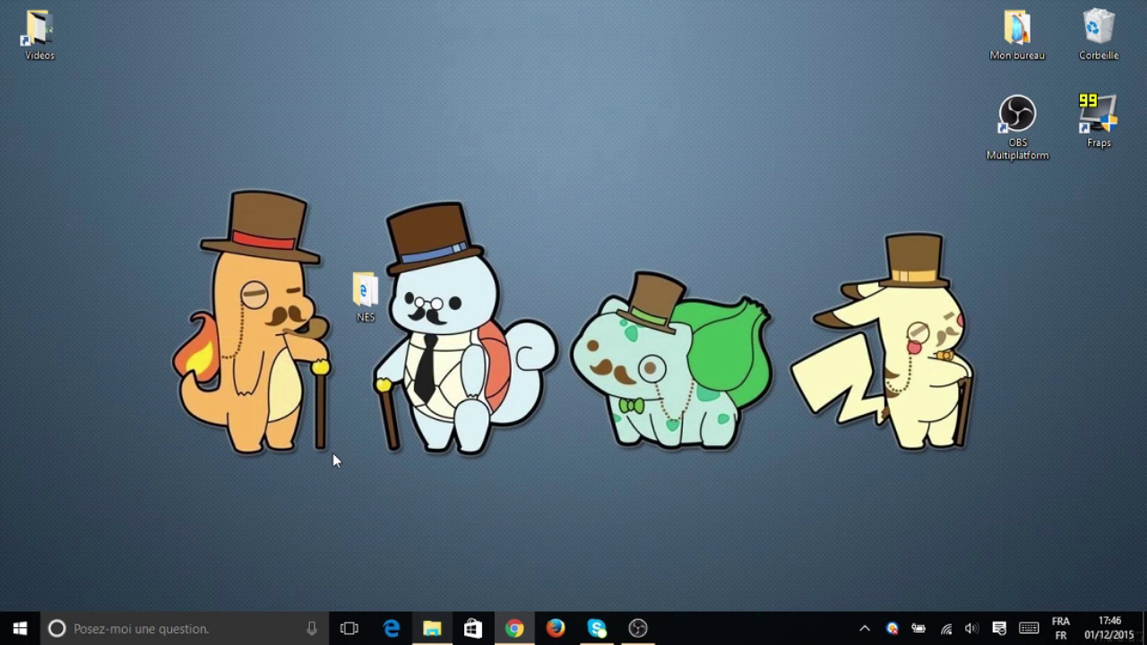
right_click(1103, 54)
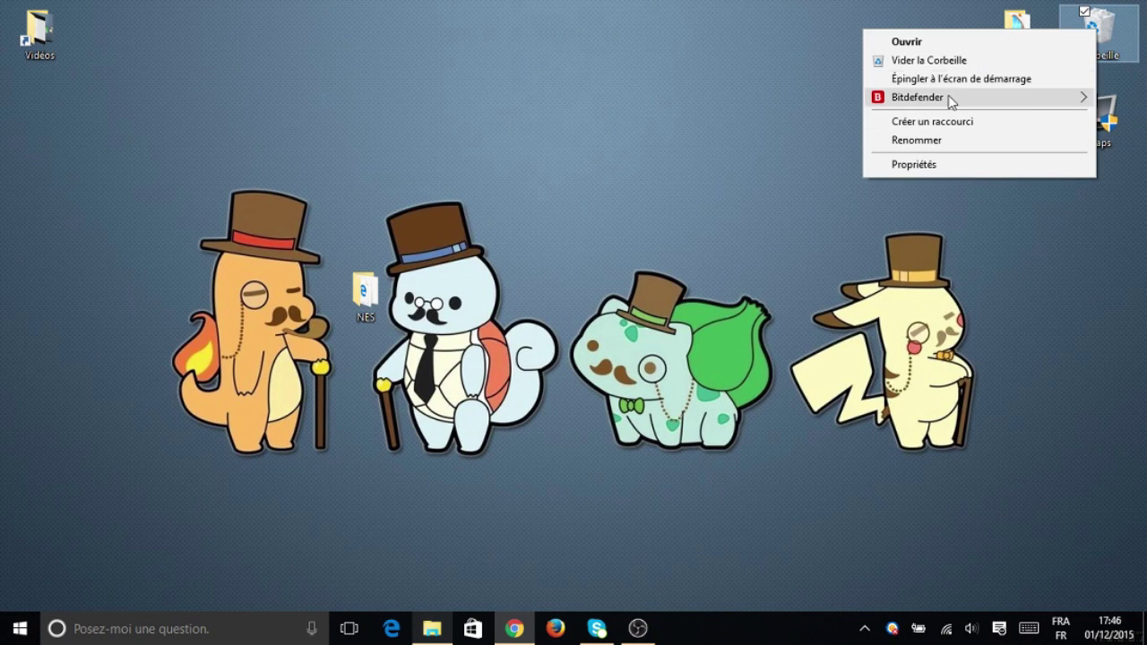
left_click(929, 55)
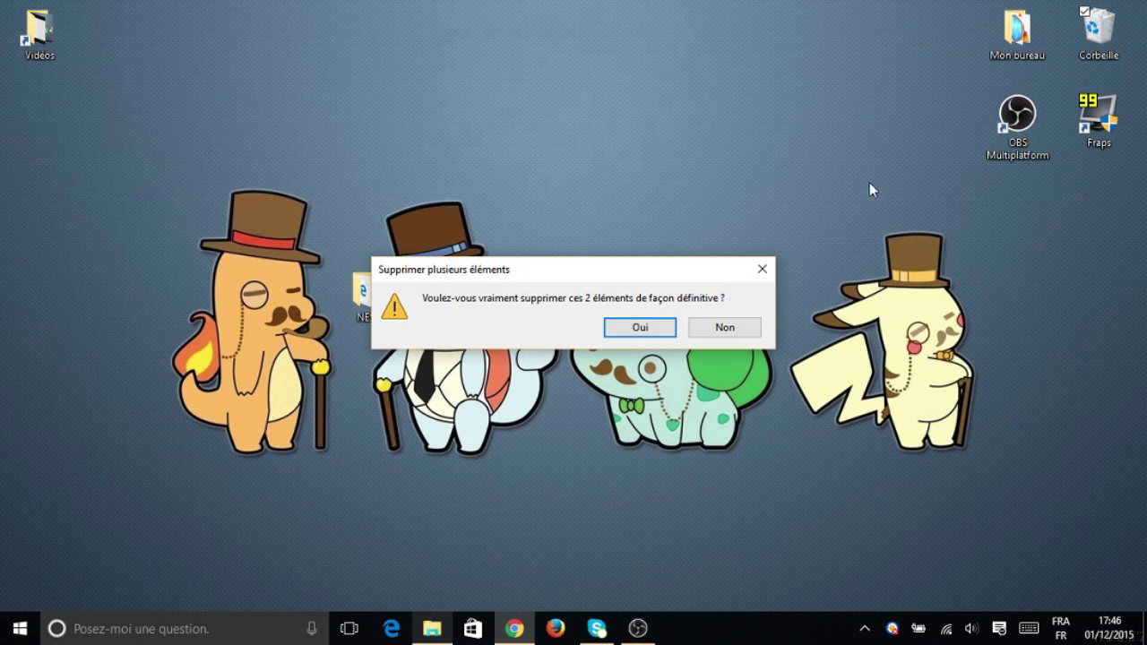
left_click(643, 326)
Move the NES folder to the middle of the desktop, launch nestopia.exe from it, and reposition the emulator window.
left_click_drag(396, 307, 616, 280)
double_click(613, 296)
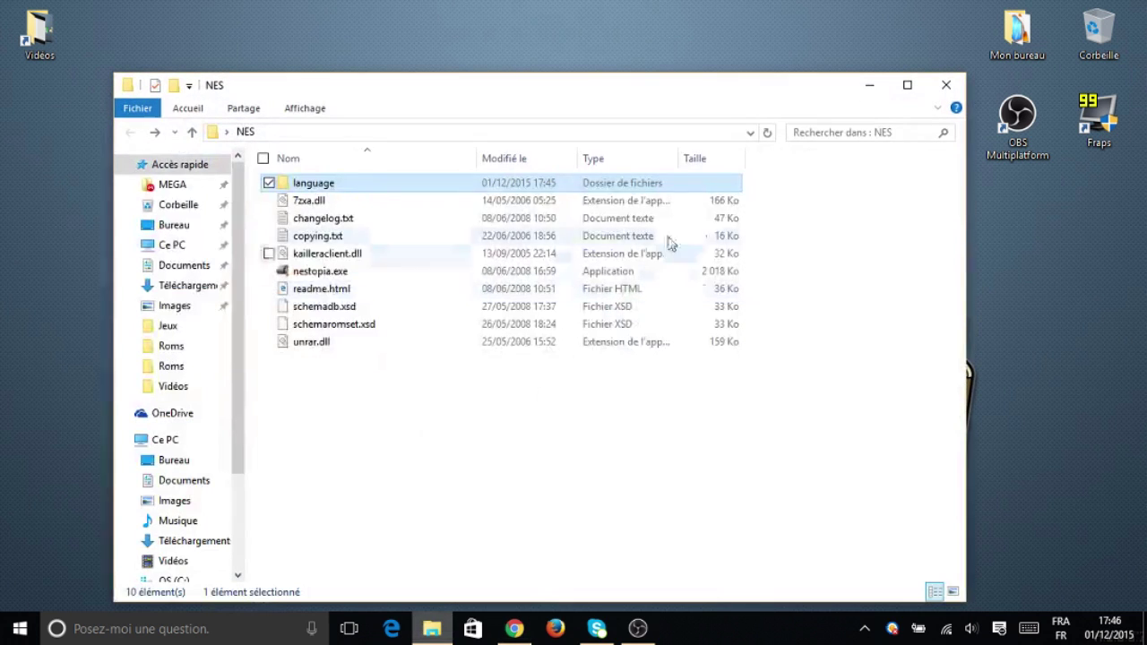
double_click(377, 277)
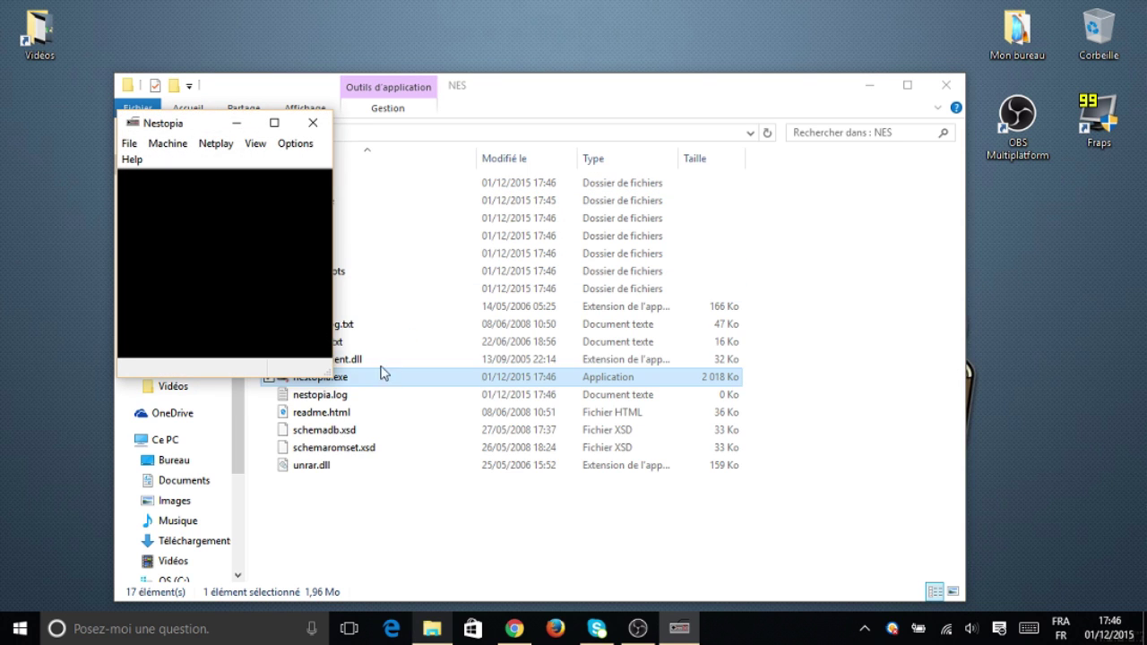
left_click_drag(191, 123, 800, 80)
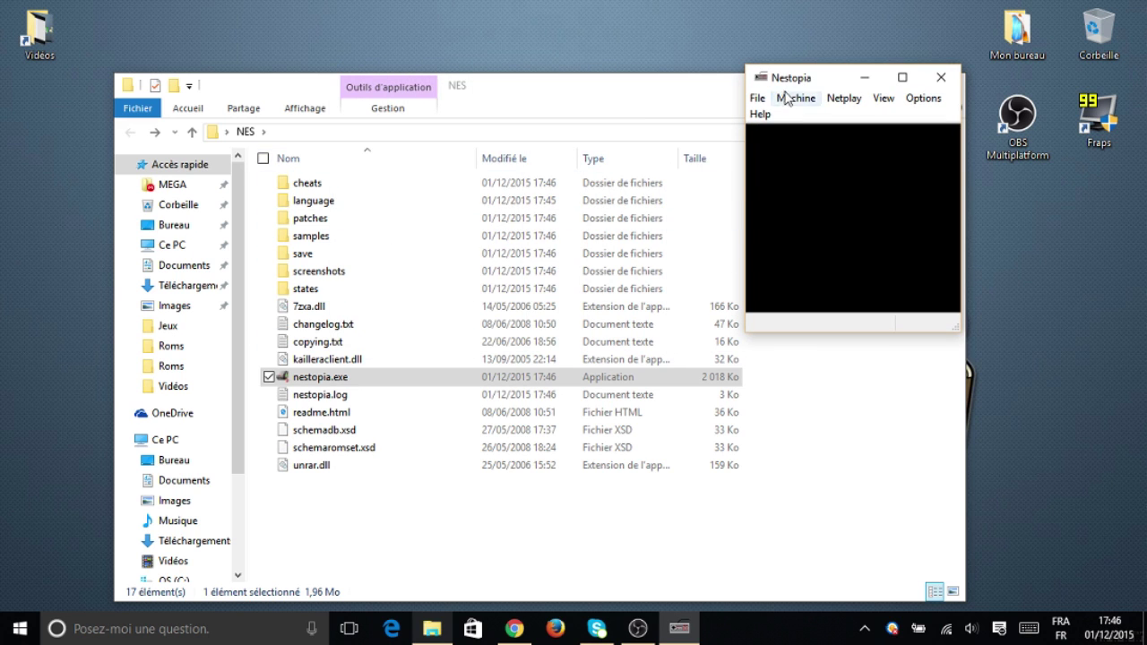
left_click_drag(790, 85, 610, 80)
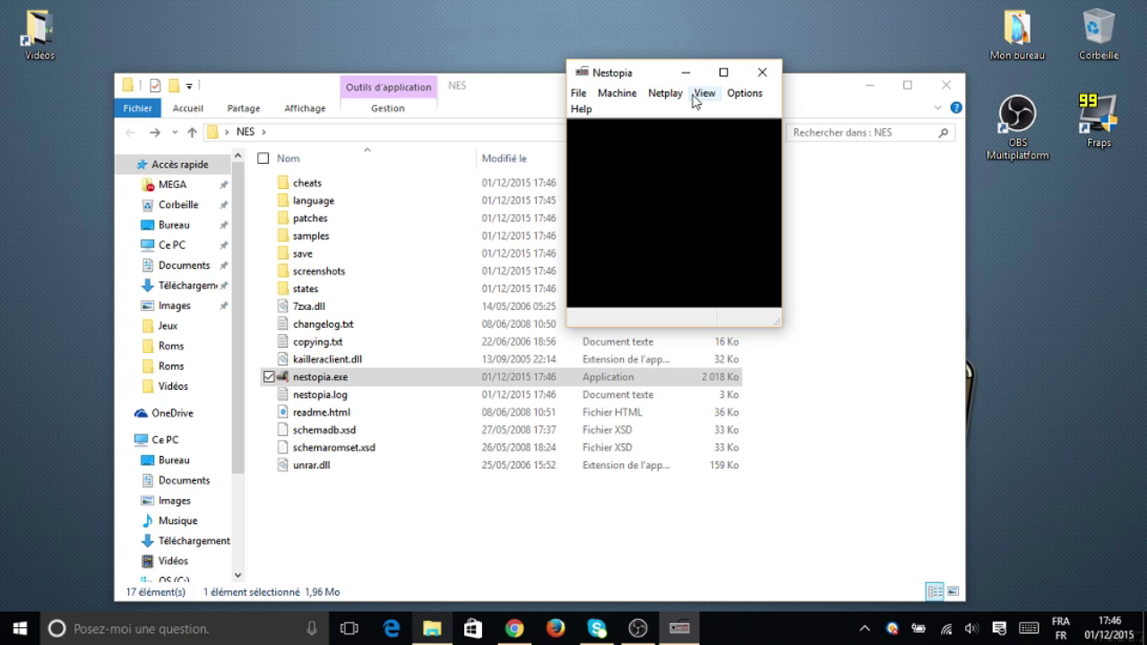
left_click_drag(634, 74, 523, 74)
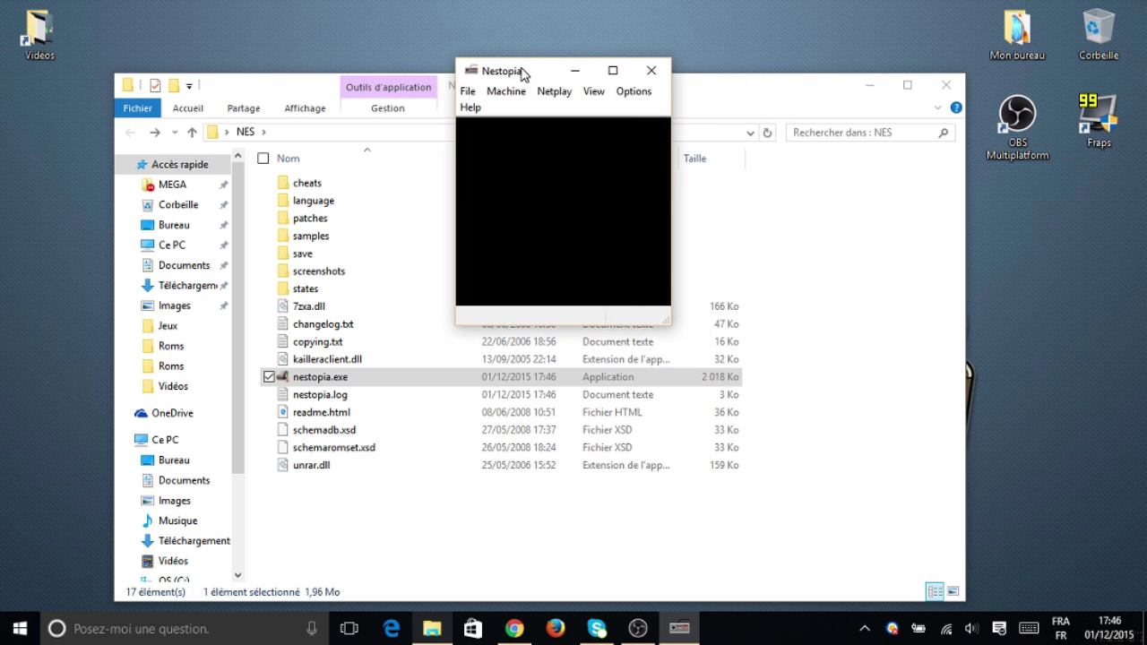
left_click(593, 93)
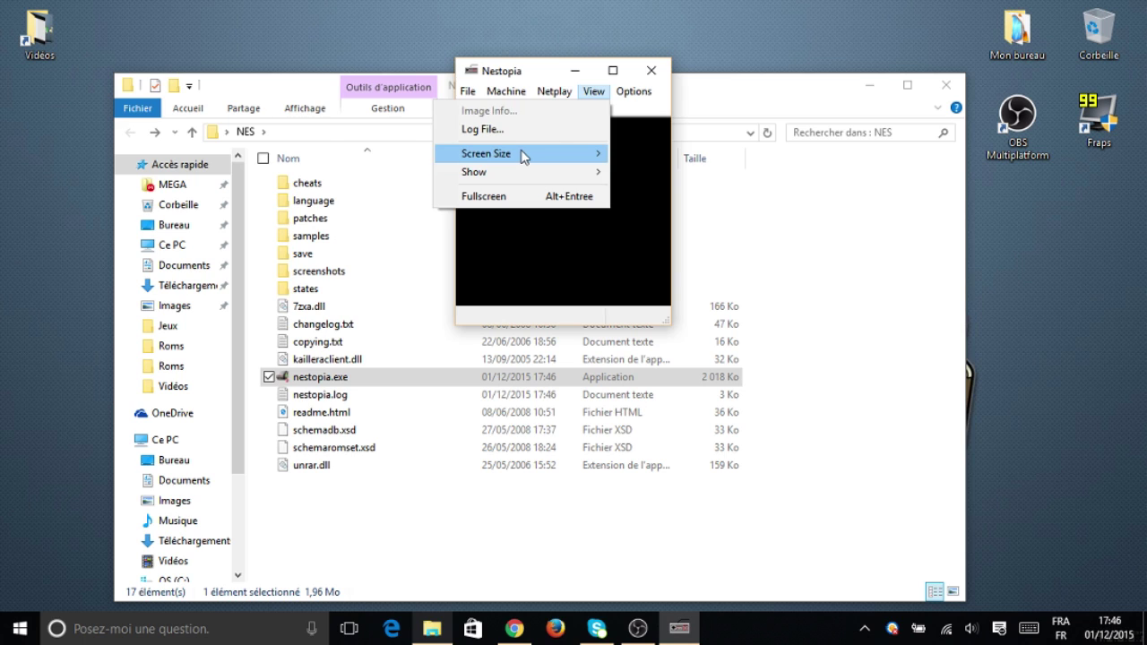
mouse_move(522, 153)
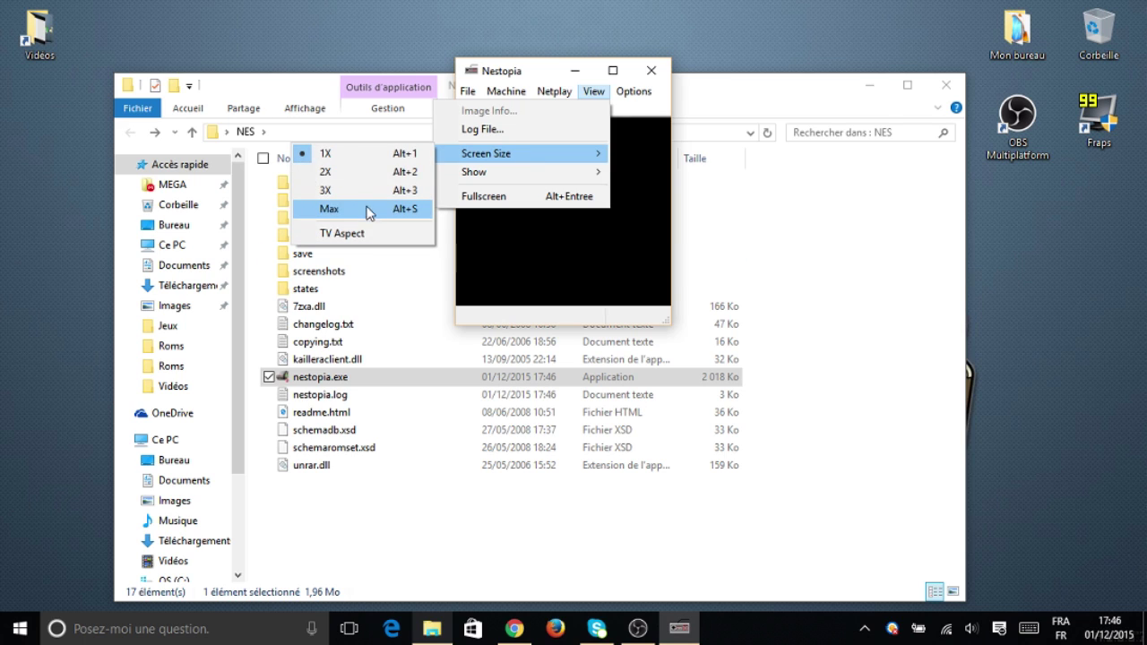
left_click(592, 93)
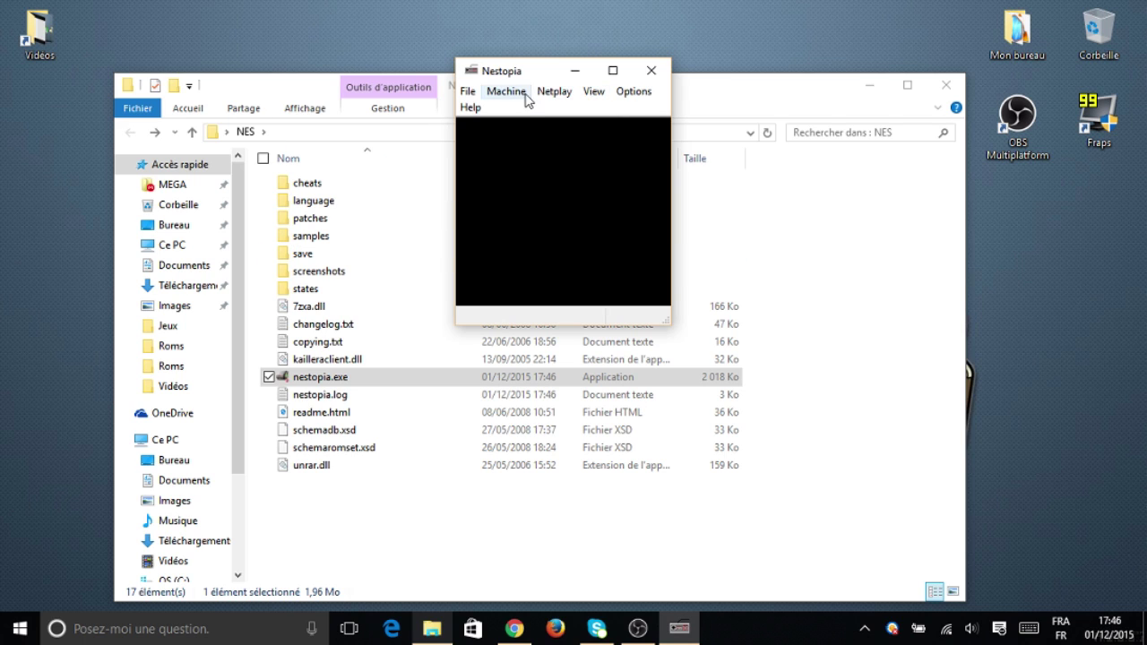
left_click(517, 95)
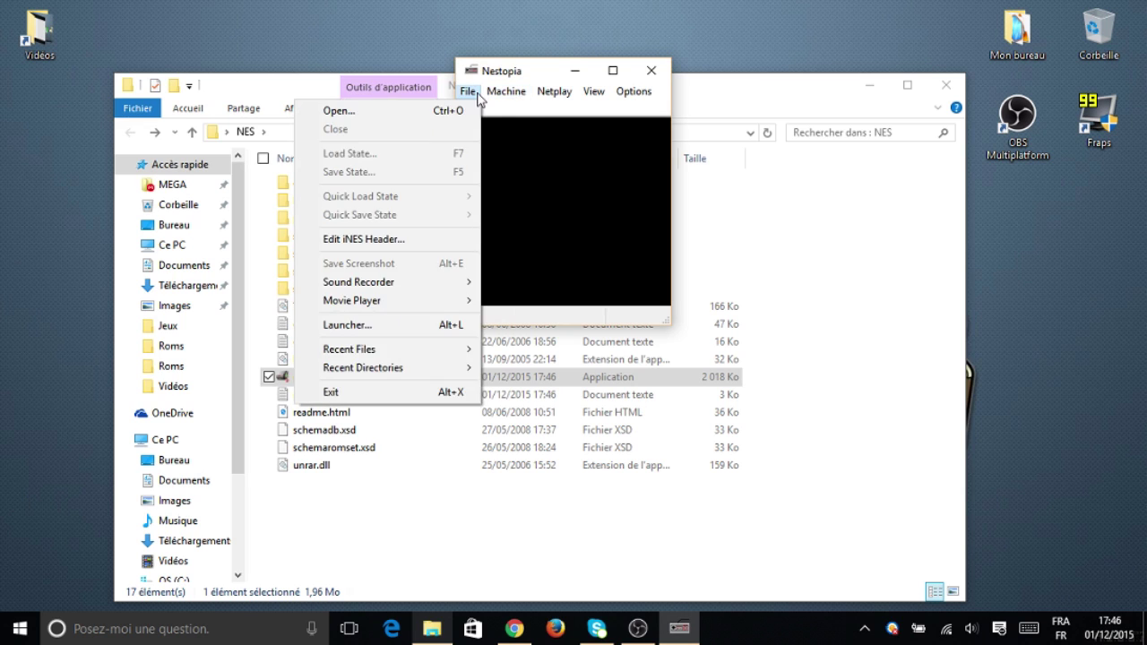
Set Nestopia's language to French, exit the emulator, and relaunch nestopia.exe from the NES folder.
mouse_move(618, 97)
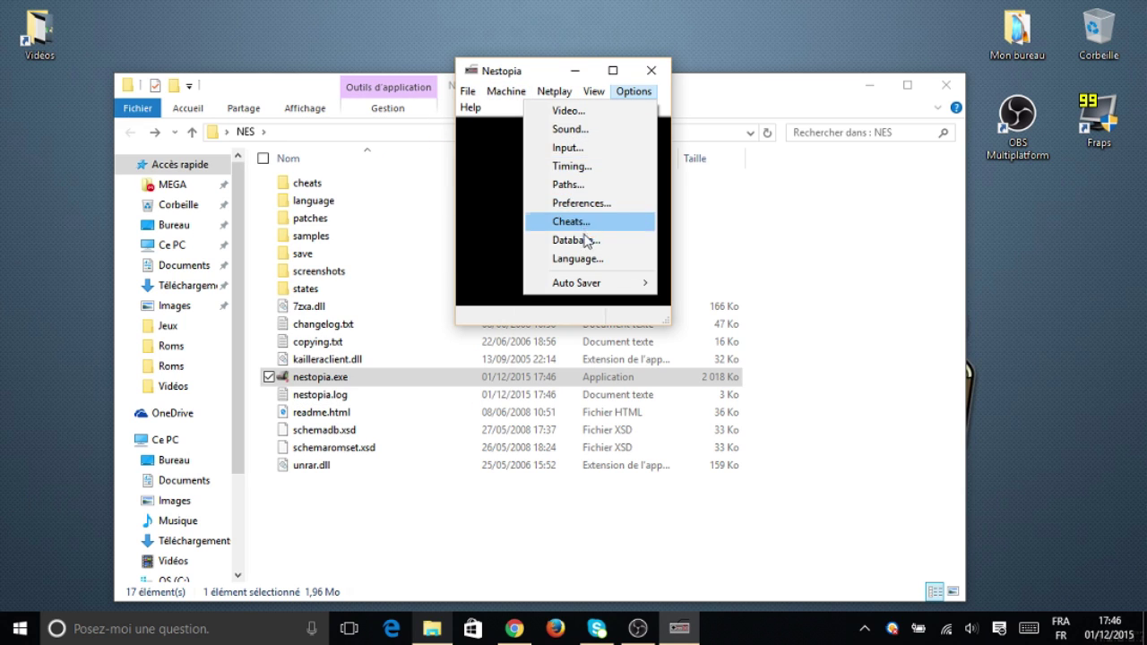
left_click(588, 258)
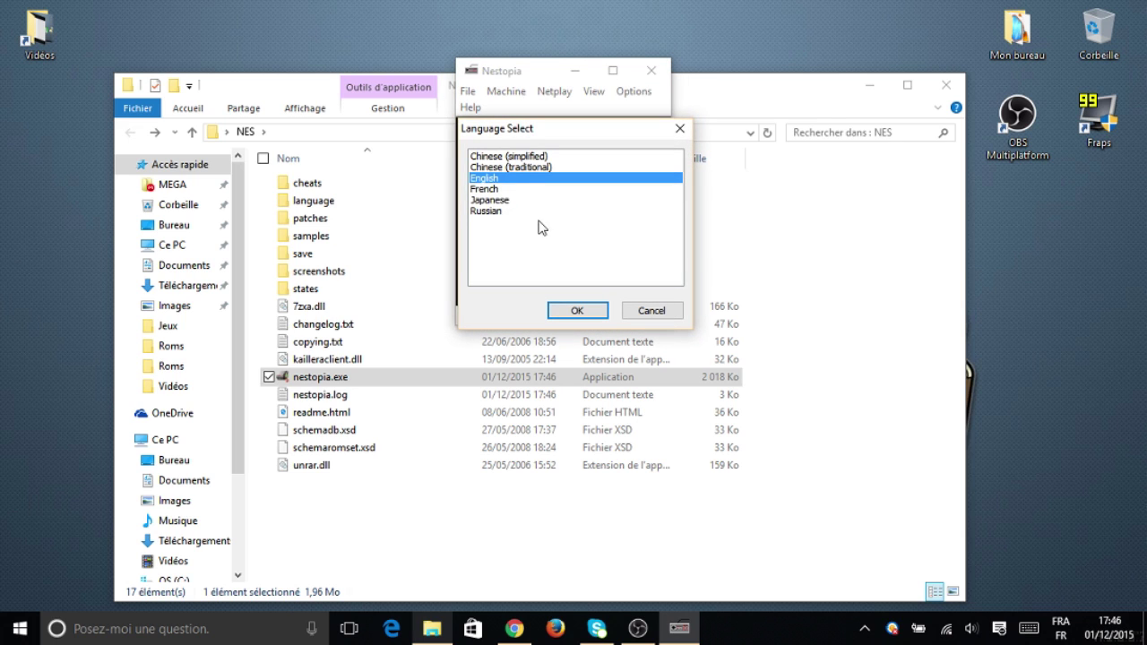
left_click(485, 189)
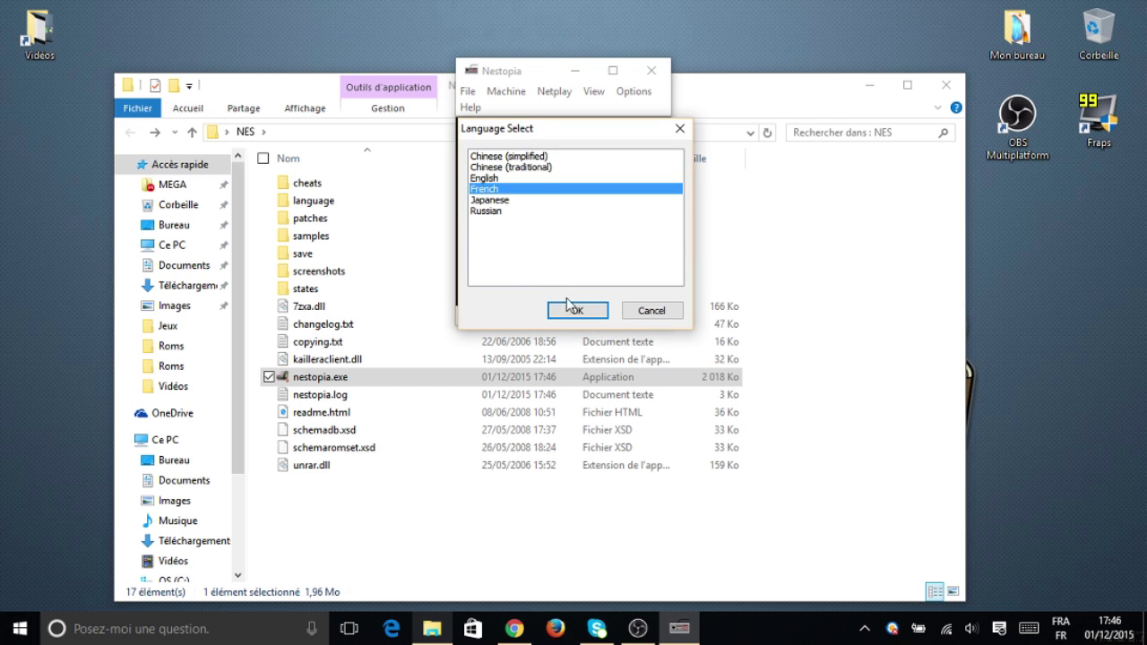
left_click(578, 310)
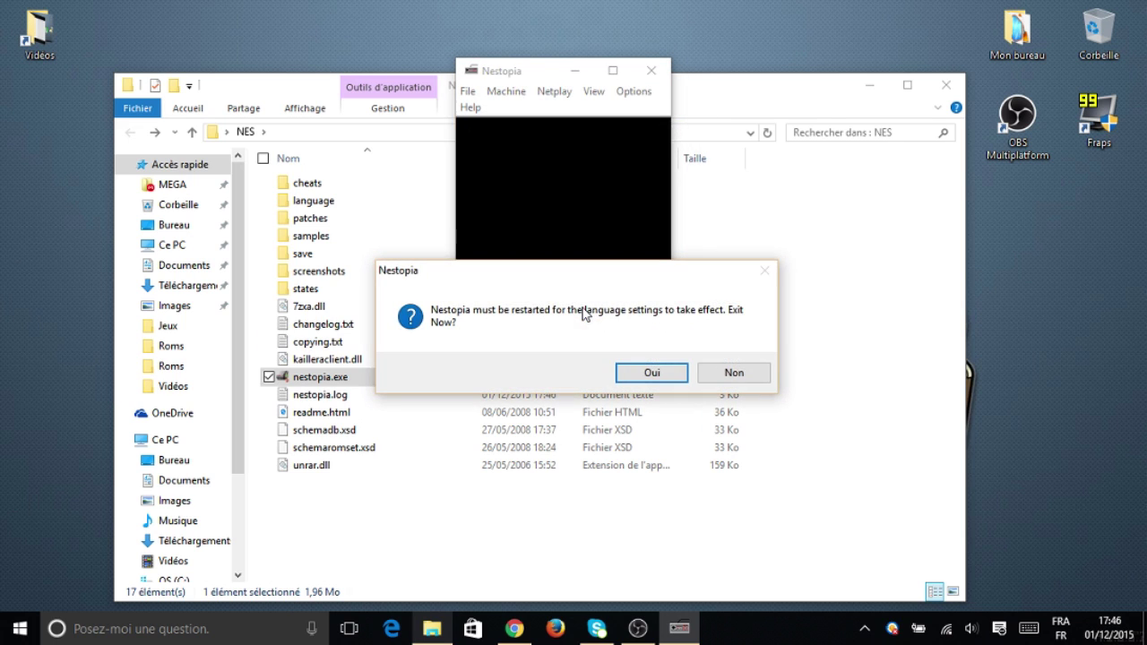
left_click(661, 374)
left_click(545, 376)
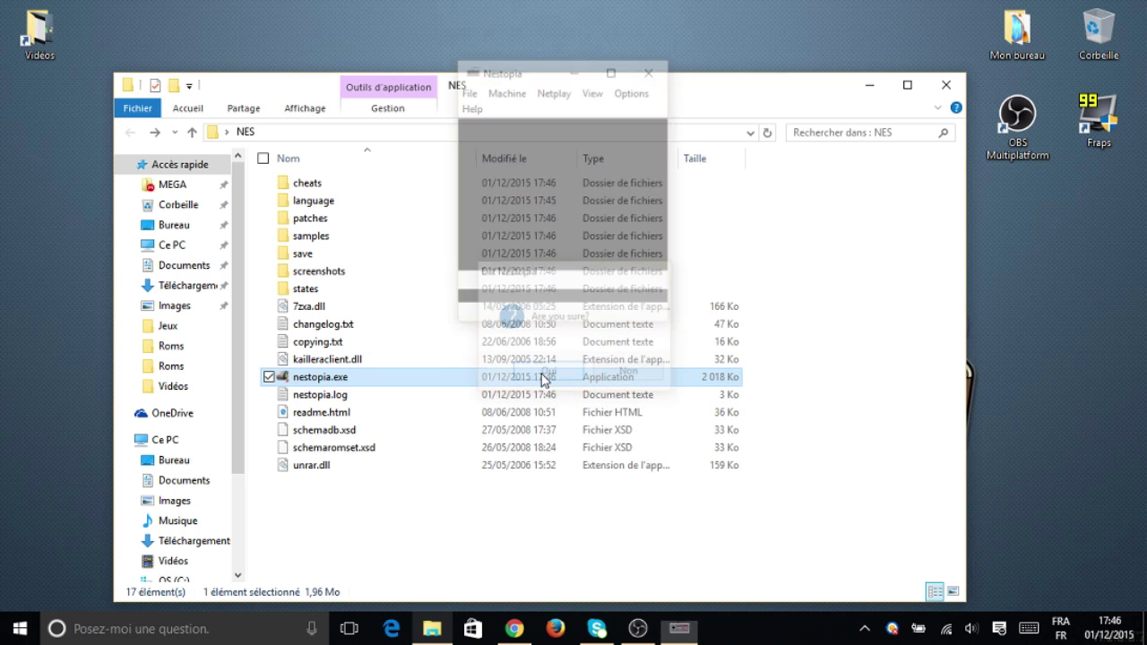
double_click(473, 382)
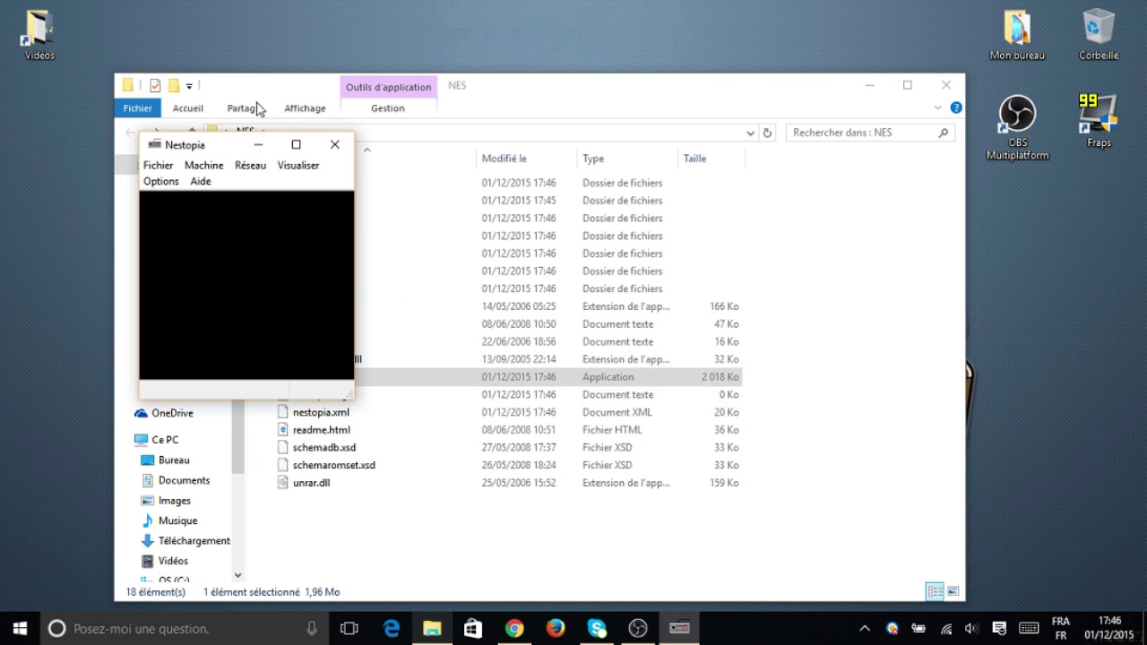
left_click_drag(215, 148, 551, 94)
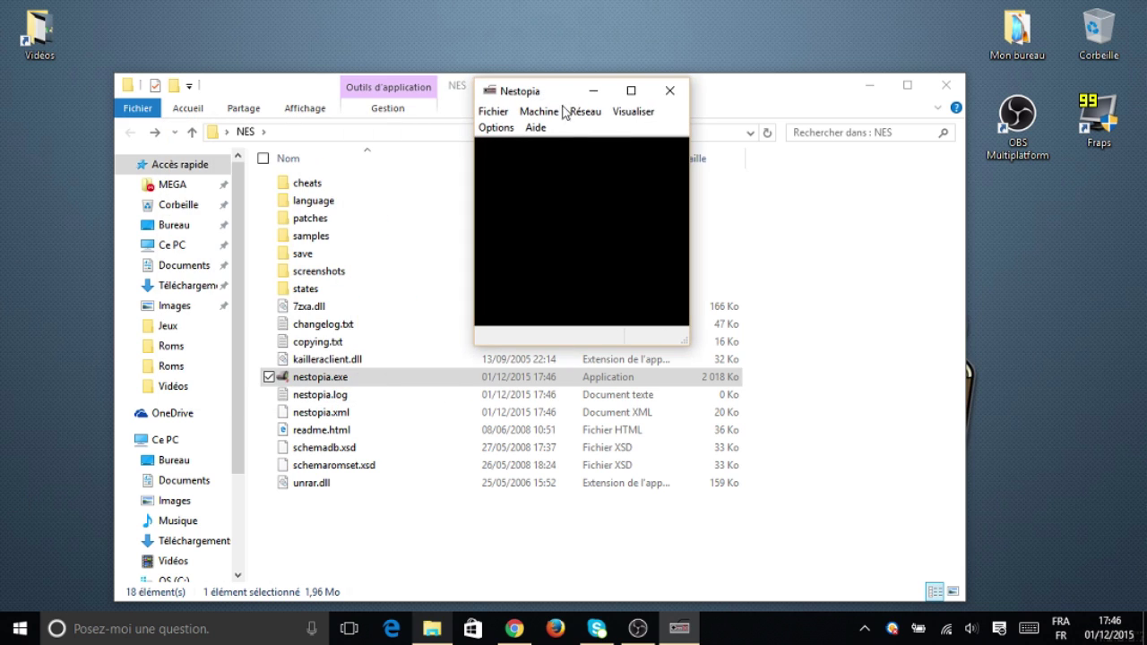
Set the emulator's screen size to 2X and move its window nearer the middle of the desktop.
left_click(632, 111)
mouse_move(530, 192)
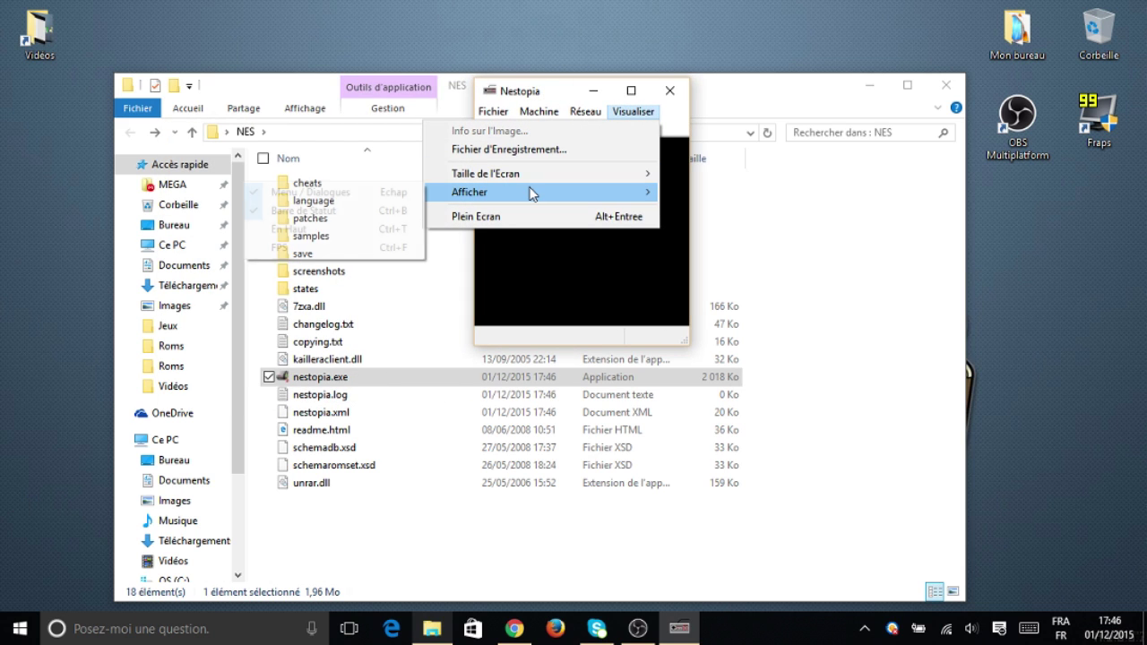
mouse_move(511, 174)
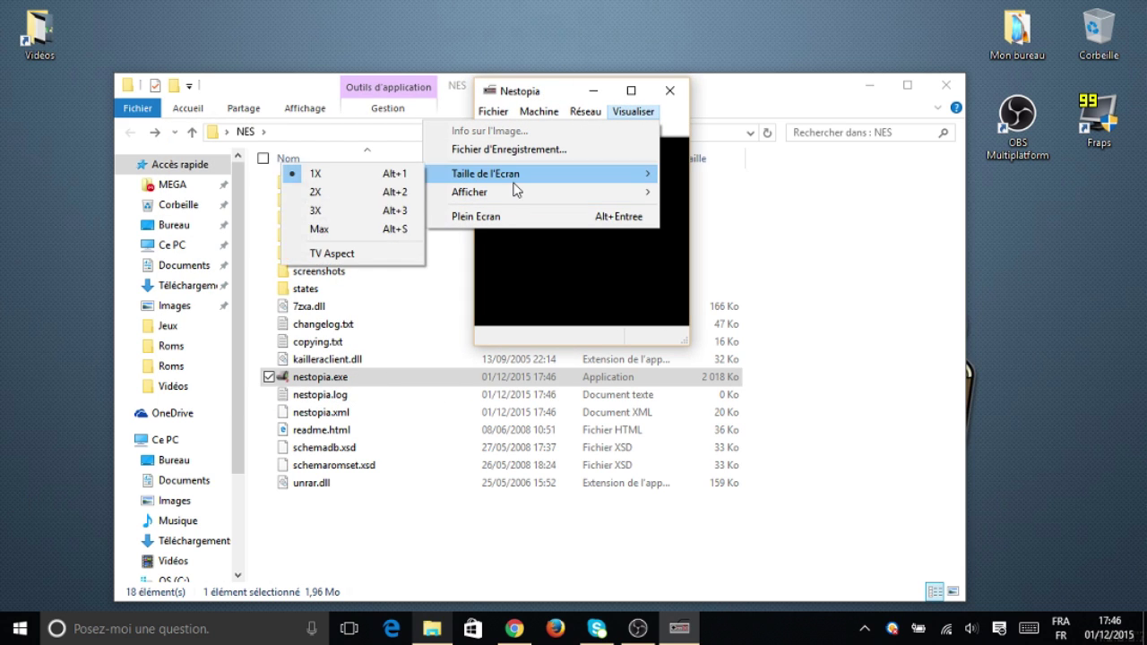
left_click(359, 192)
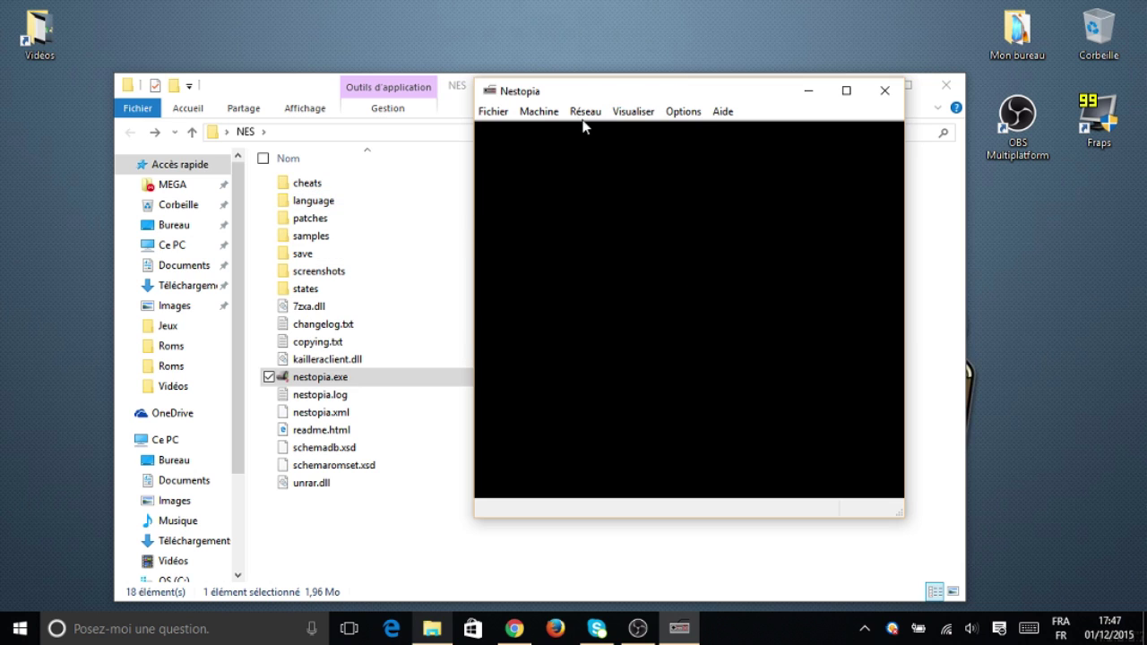
left_click_drag(647, 85, 562, 50)
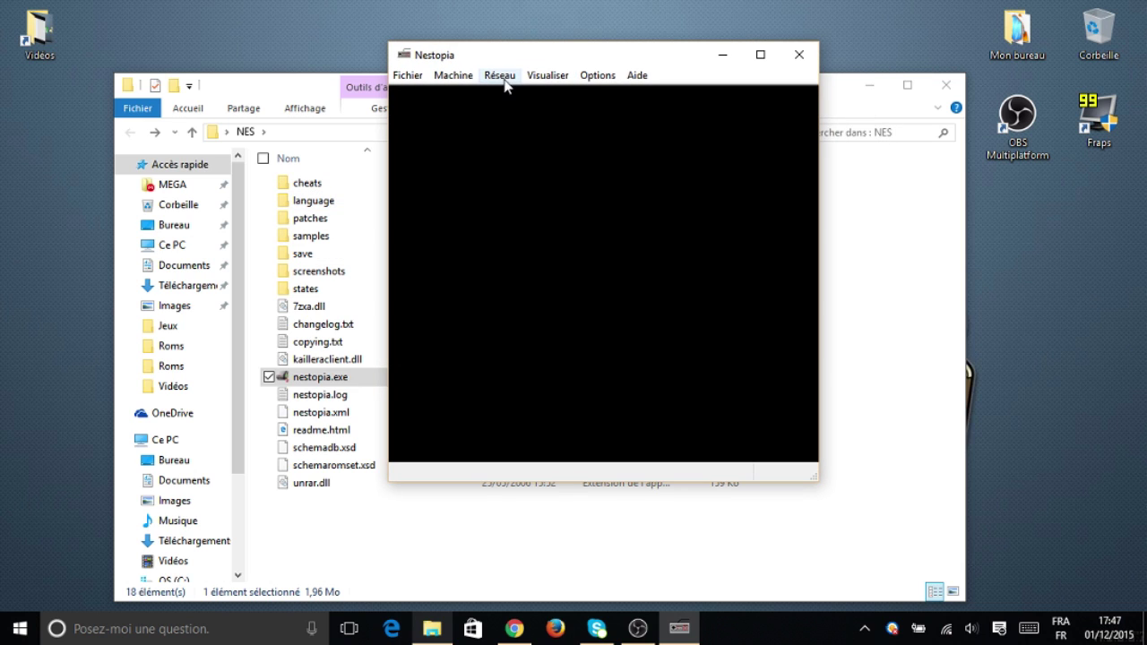
Try the 3X screen size for the emulator, then return it to 2X.
left_click(548, 75)
mouse_move(430, 141)
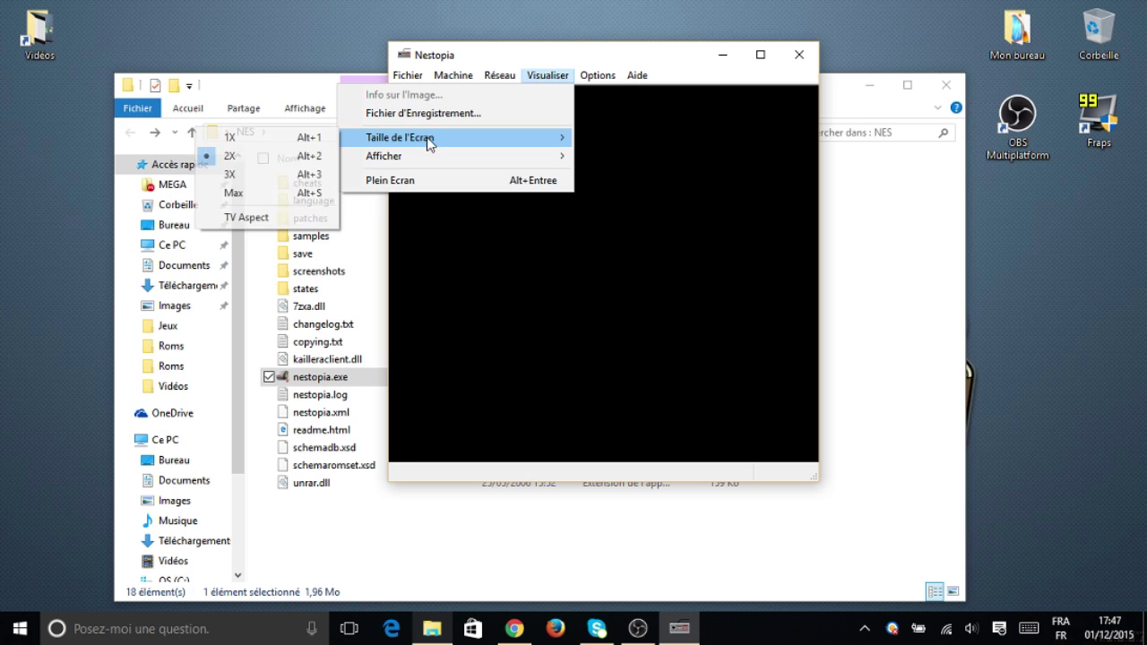
left_click(300, 173)
left_click_drag(743, 59, 647, 24)
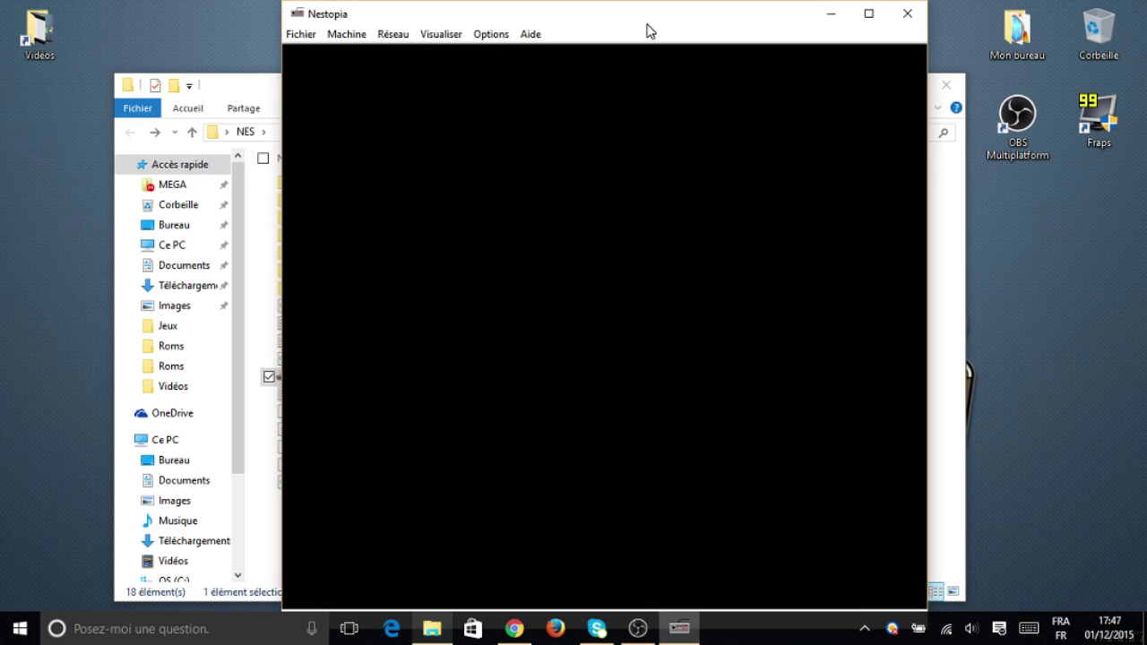
left_click(452, 34)
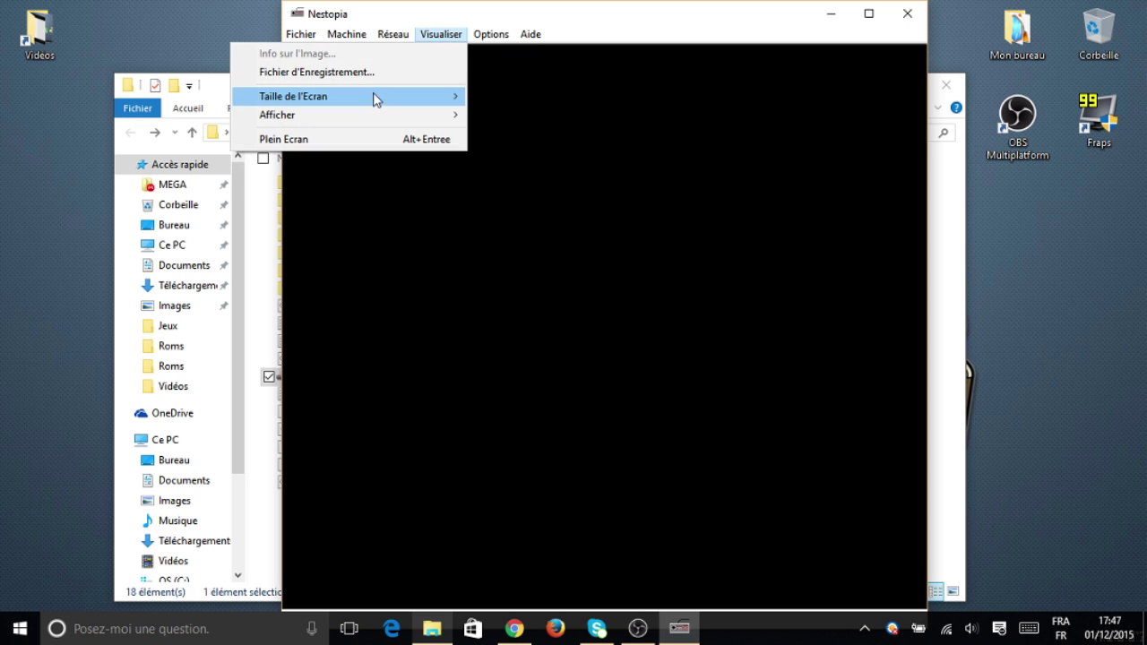
mouse_move(354, 99)
left_click(184, 115)
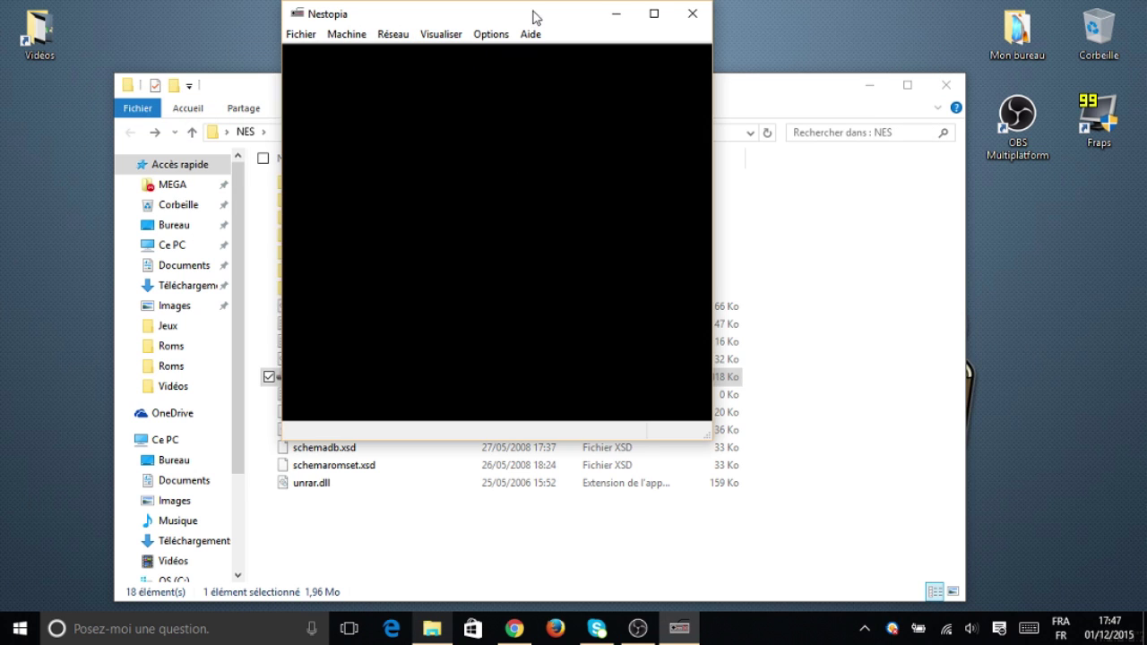
Minimize the NES folder window and reposition the emulator window near the middle of the desktop.
left_click_drag(532, 12, 554, 18)
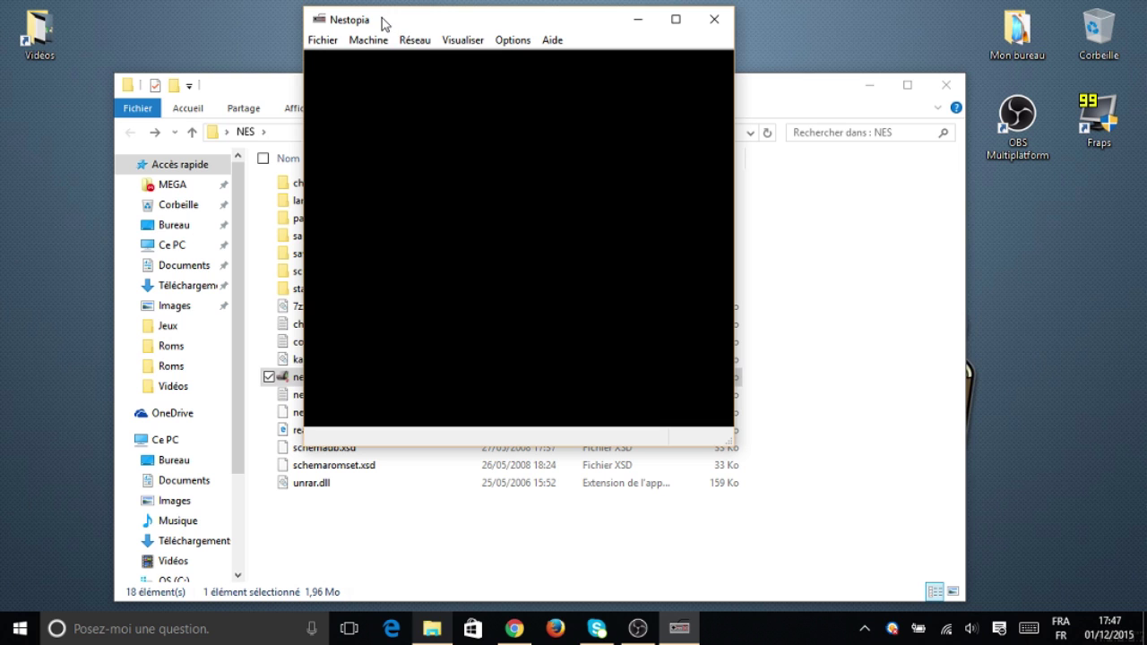
left_click(869, 85)
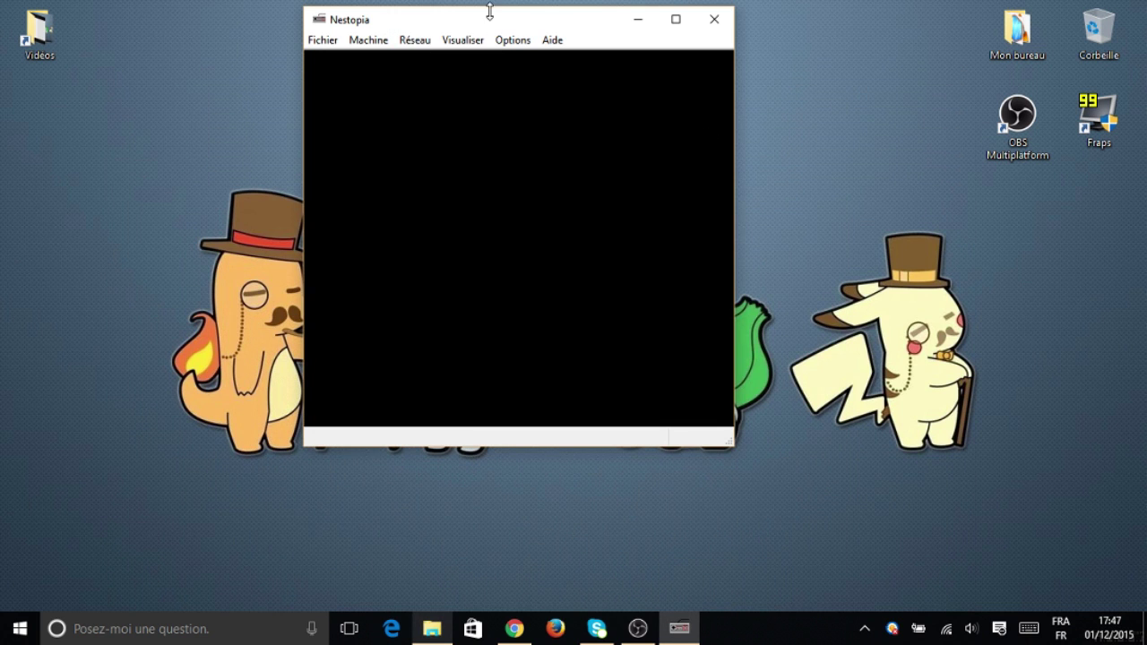
left_click_drag(510, 18, 571, 44)
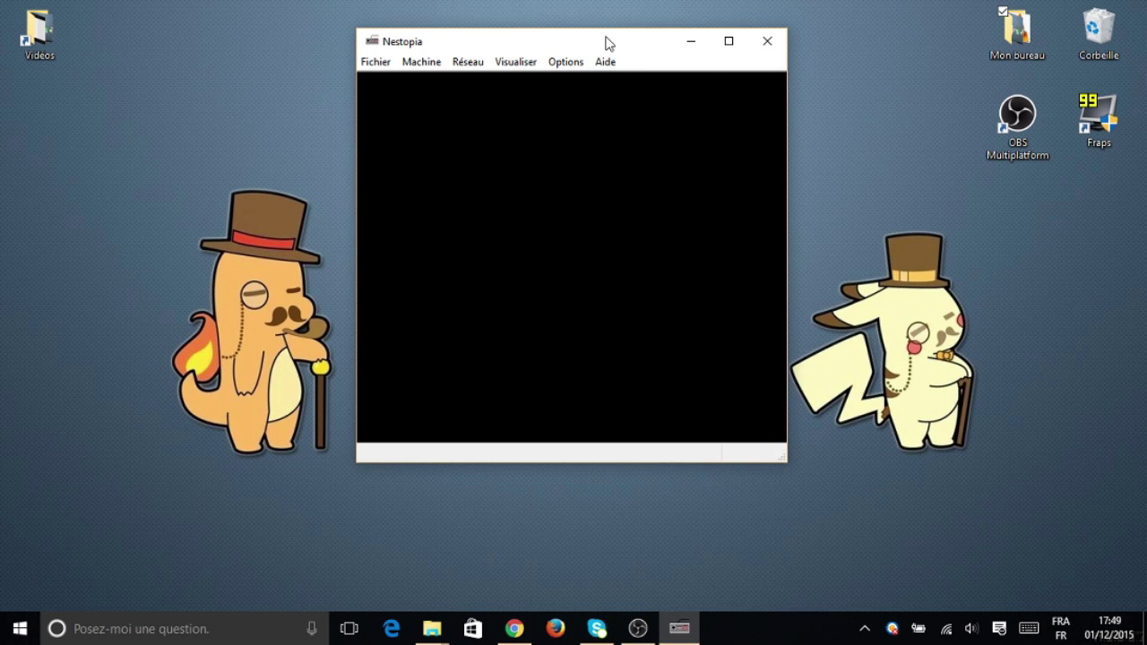
In the video options, set the display mode to 1366x768 and the filter to ScaleX, and accept the changes.
left_click(570, 66)
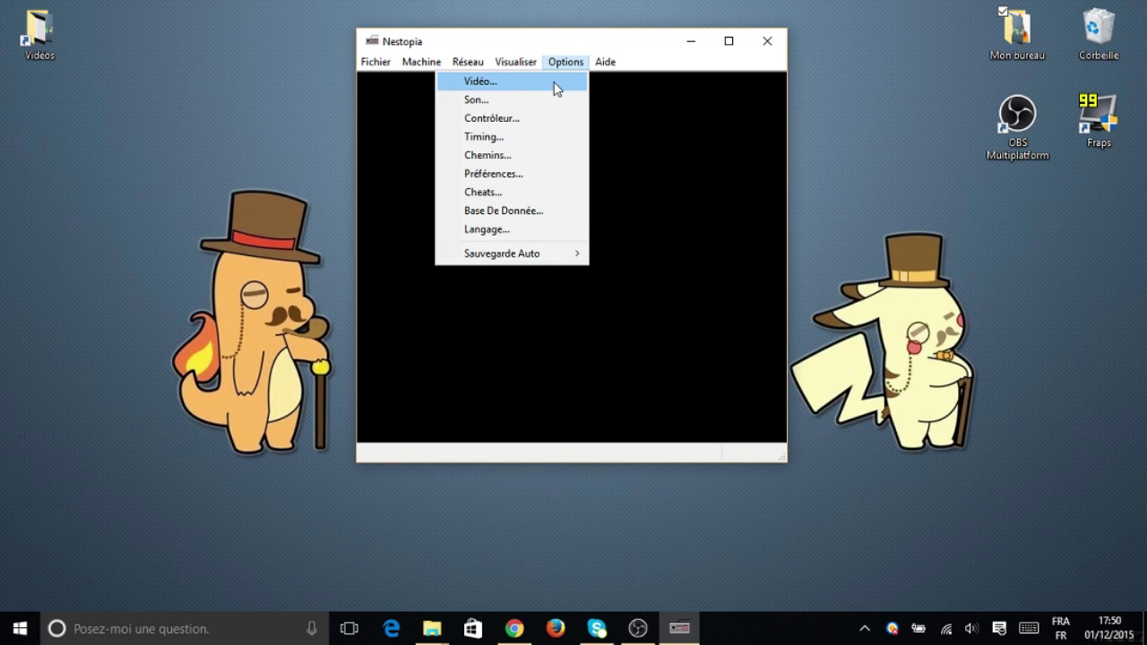
left_click(556, 86)
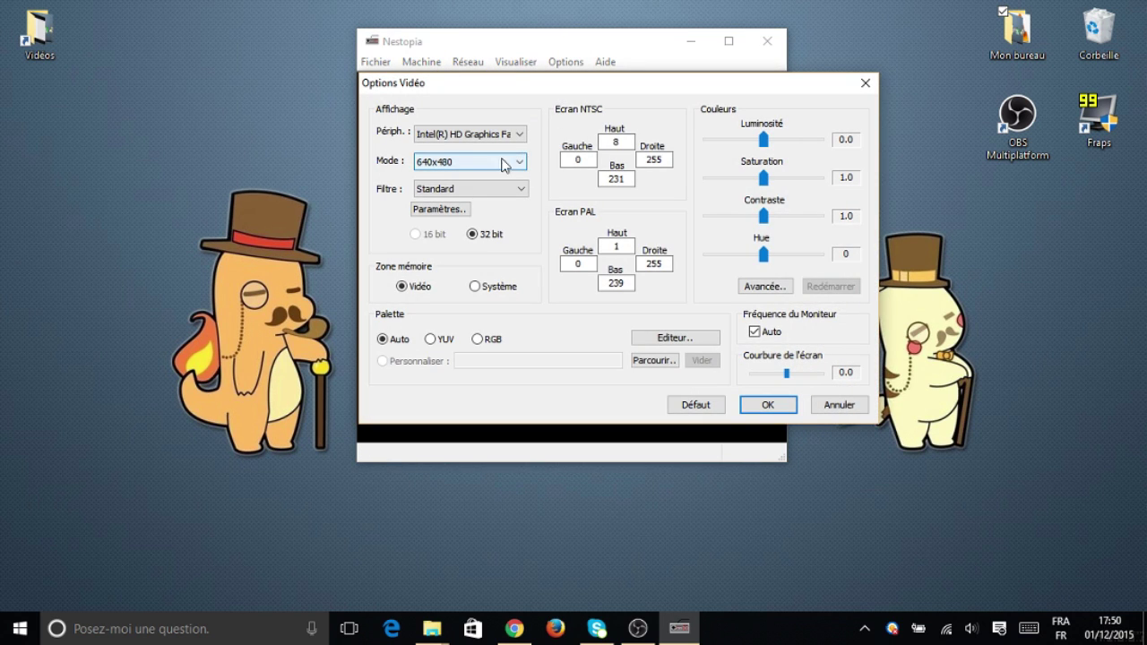
left_click(452, 166)
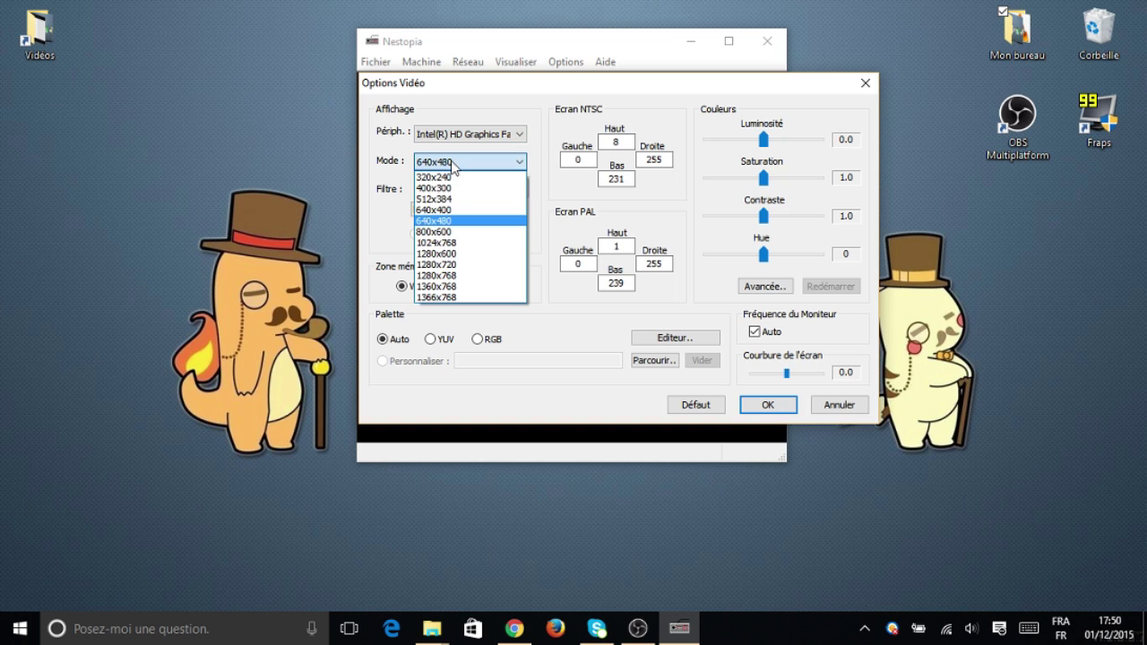
left_click(436, 298)
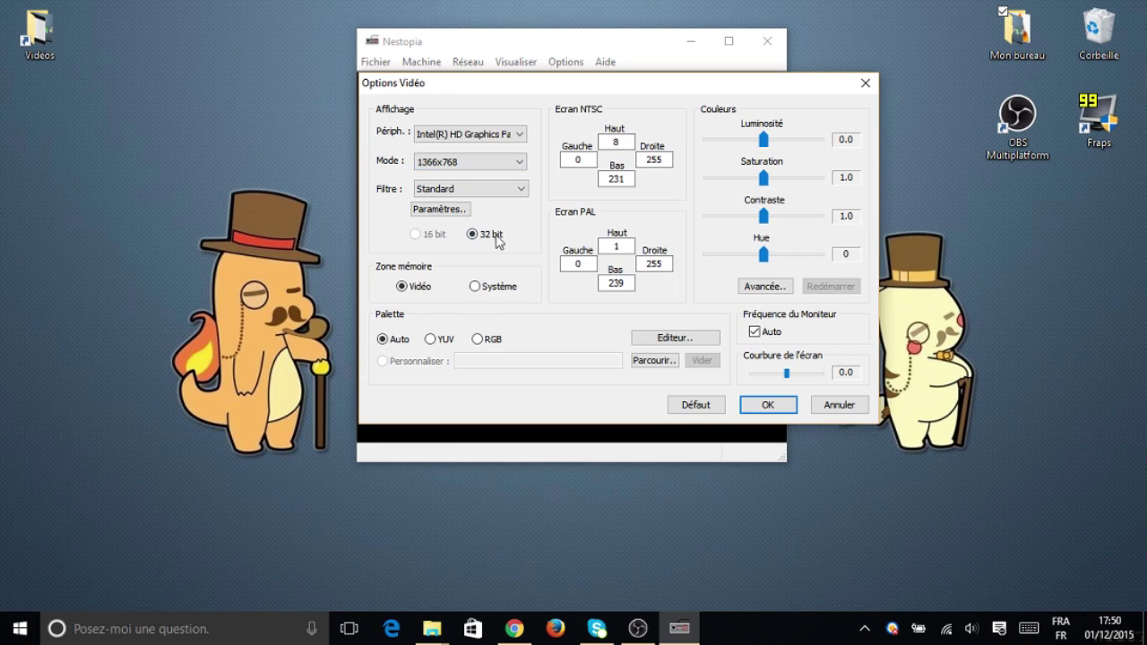
left_click(516, 161)
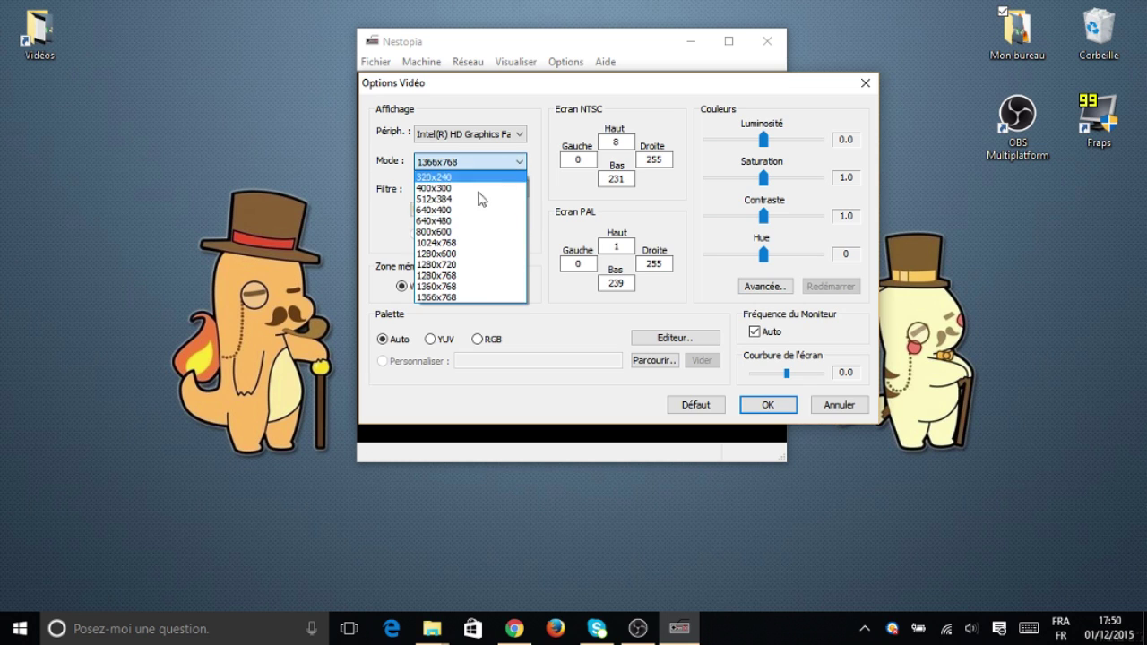
left_click(450, 298)
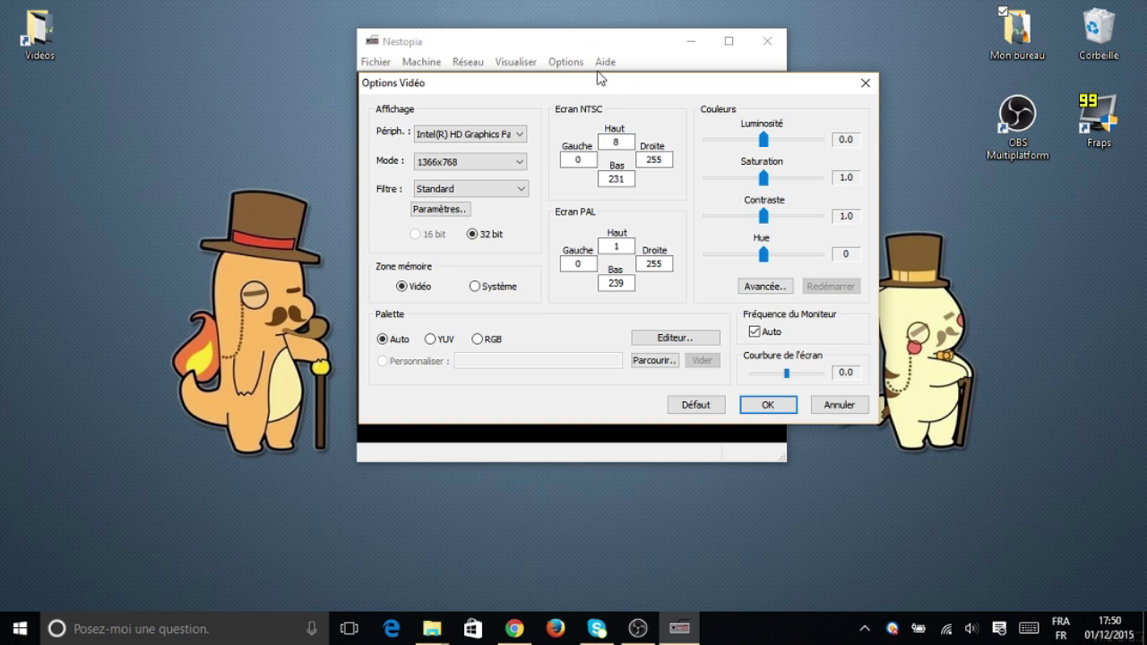
left_click(500, 189)
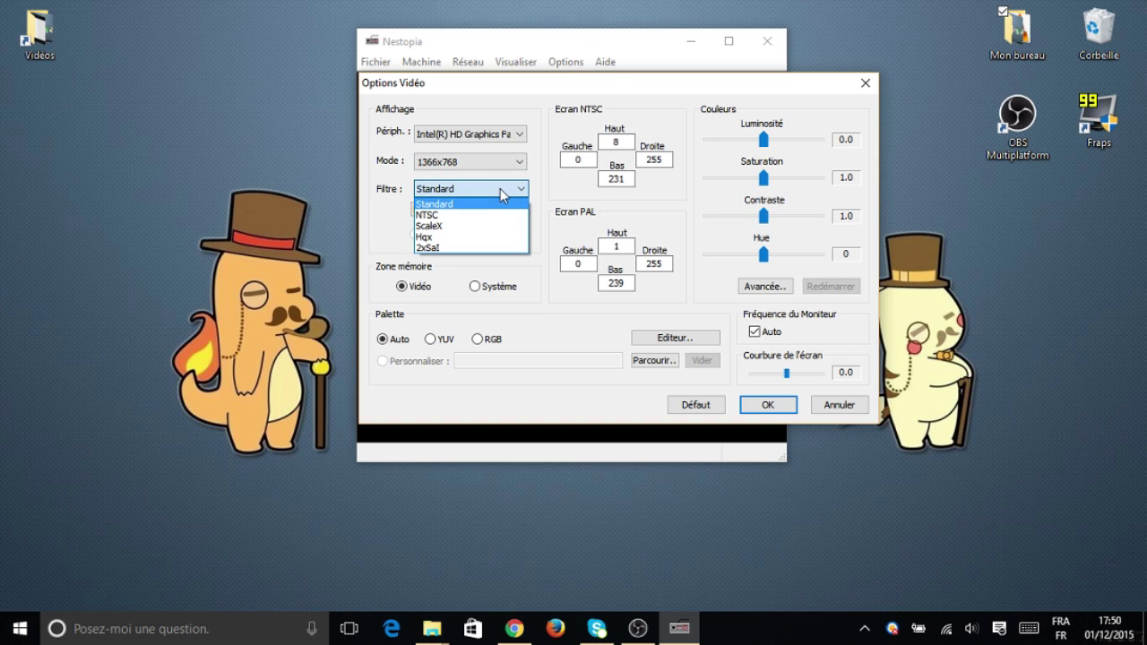
left_click(482, 233)
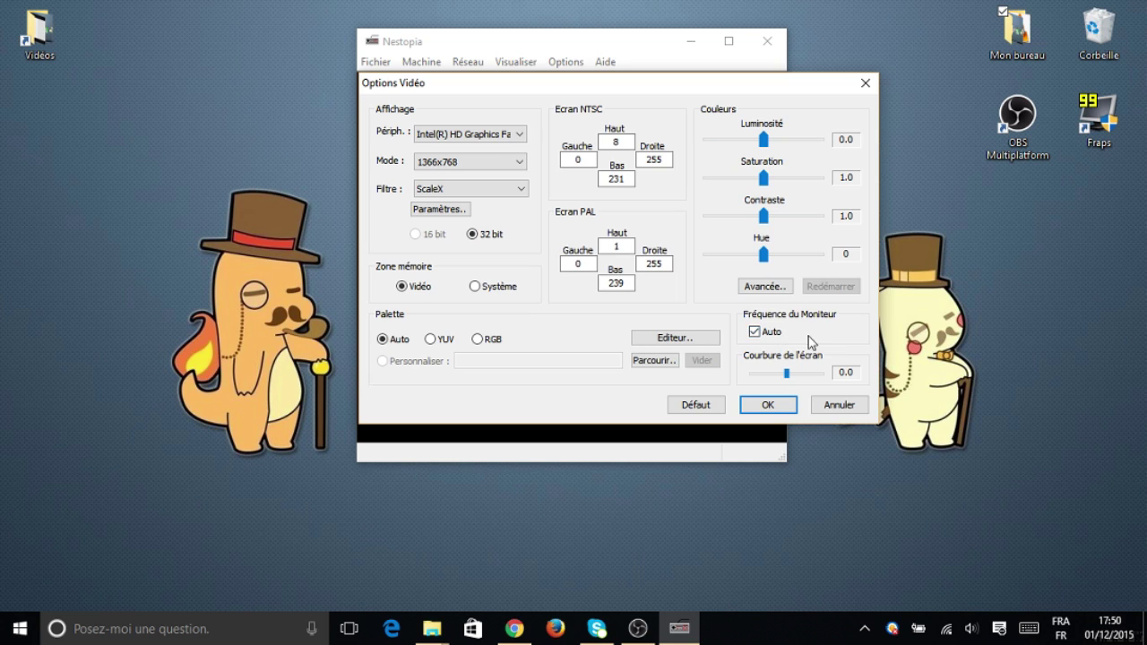
left_click(763, 405)
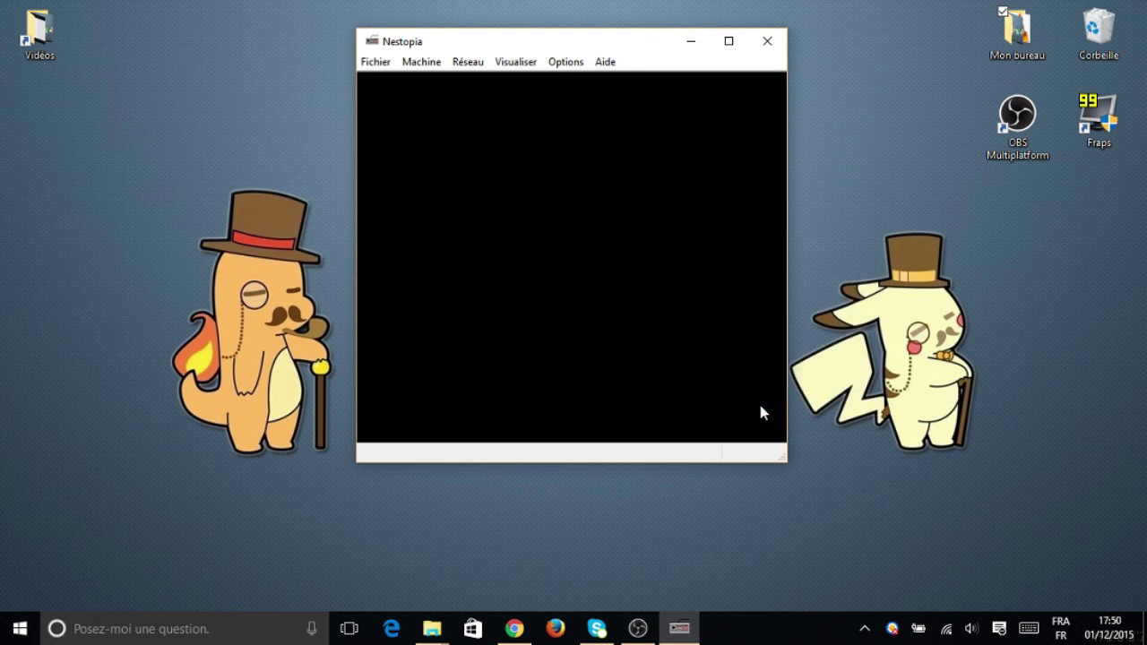
In the sound options, switch the output to Stéréo and select Haut-parleurs (Realtek High Definition) as the audio device.
left_click(565, 64)
left_click(527, 98)
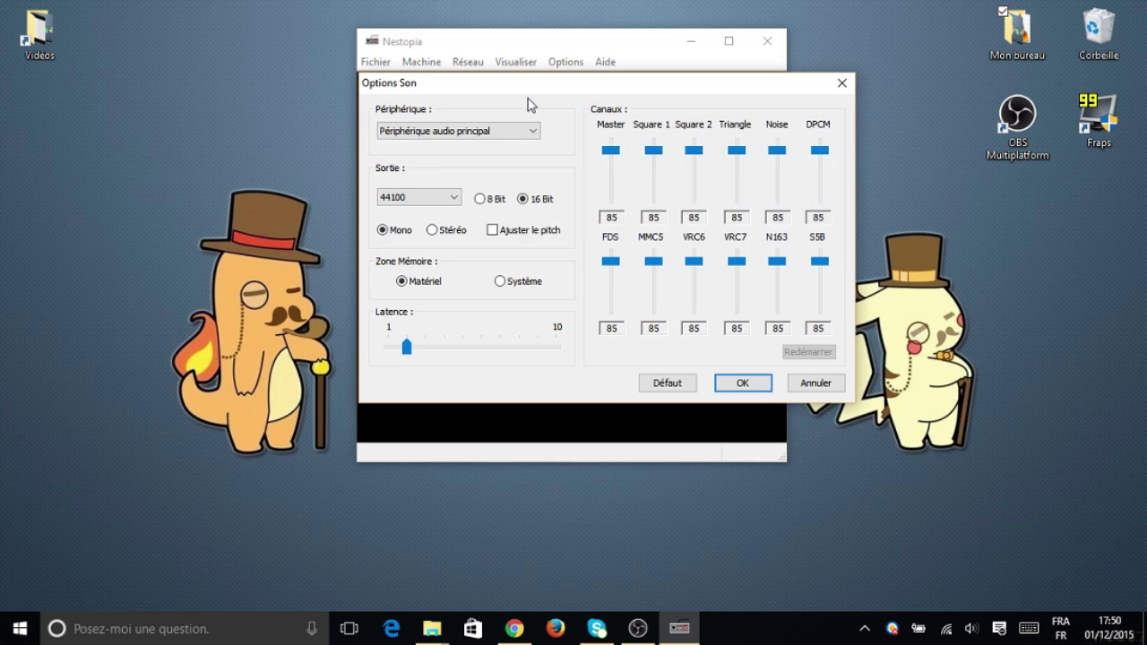
mouse_move(525, 93)
left_mouse_down()
mouse_move(516, 107)
mouse_move(525, 101)
left_mouse_up()
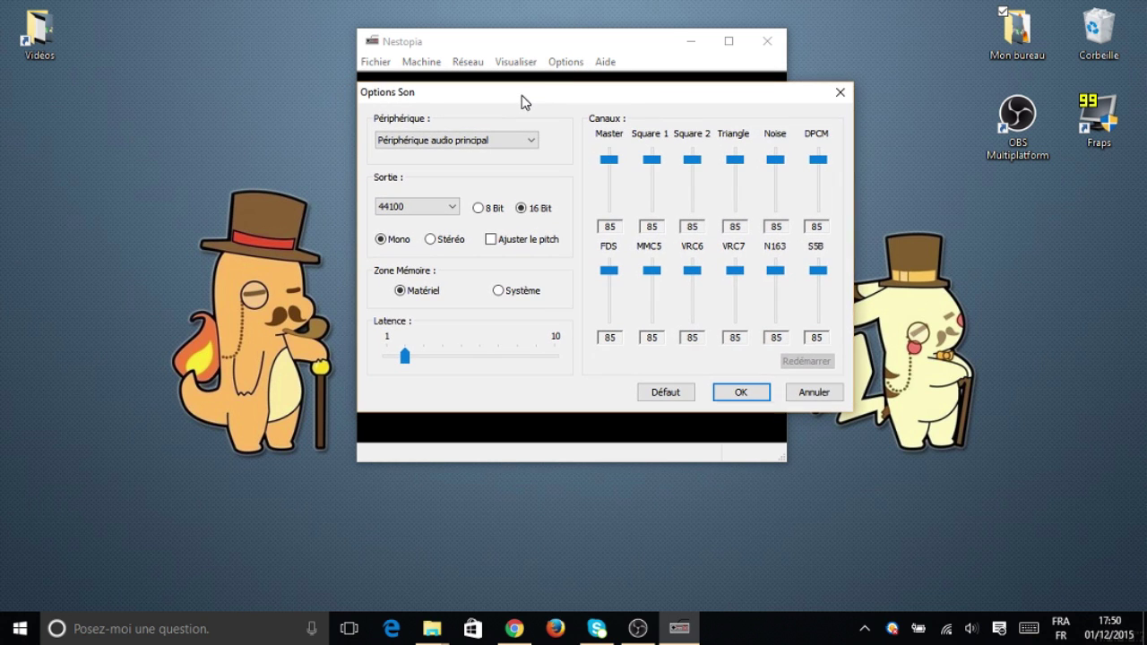
left_click(431, 238)
left_click(502, 141)
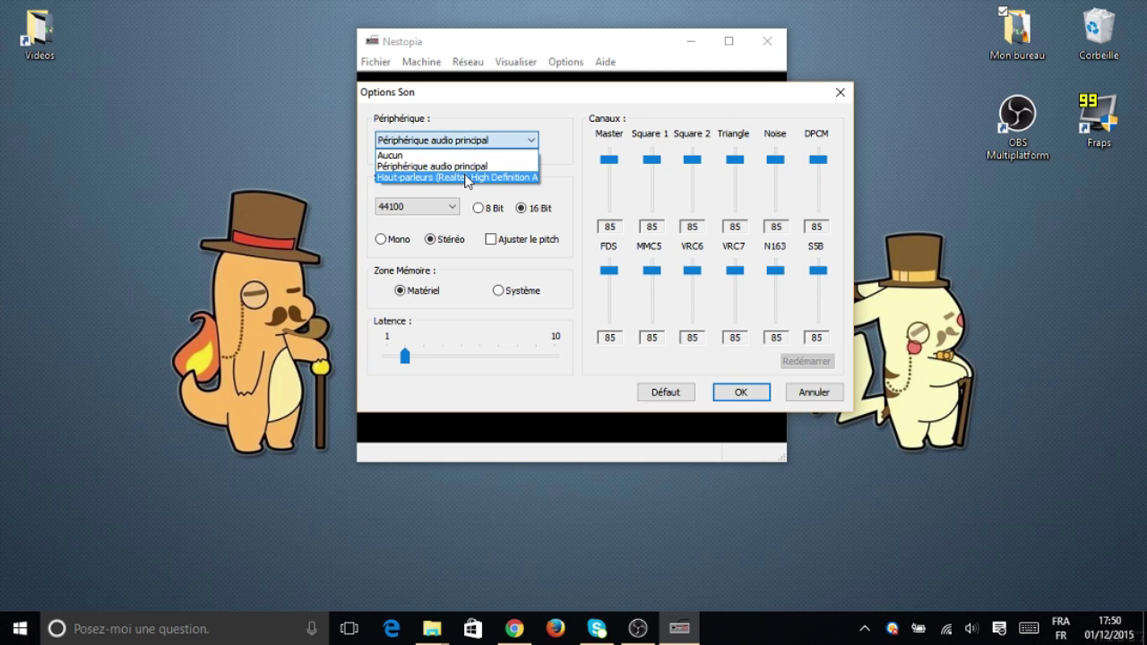
left_click(466, 177)
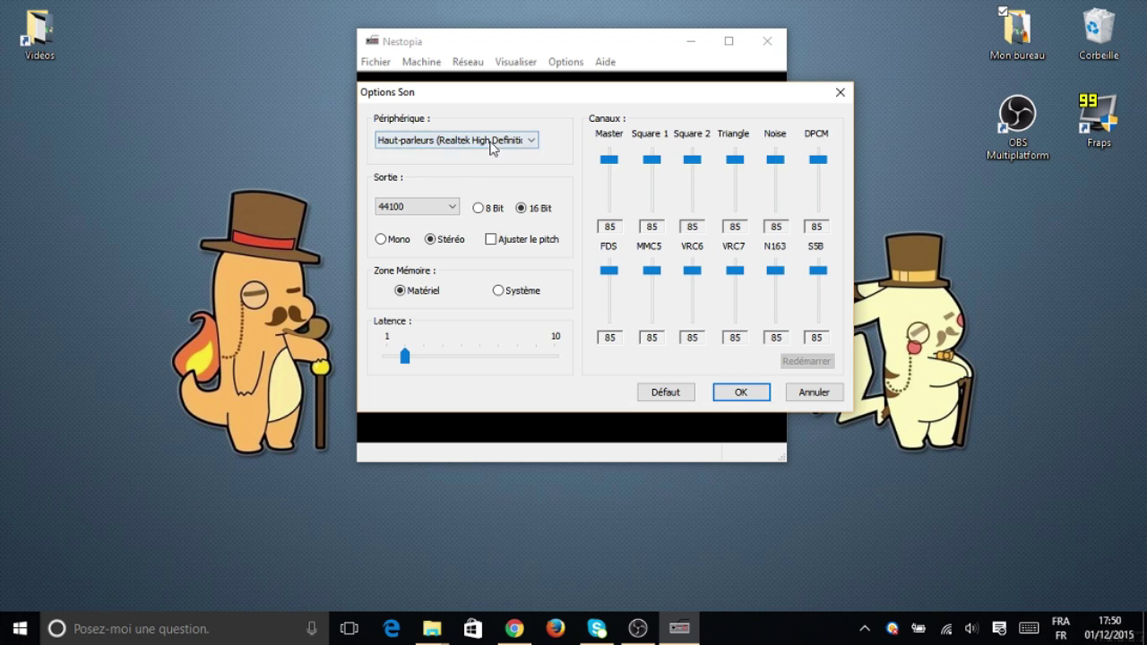
left_click(493, 144)
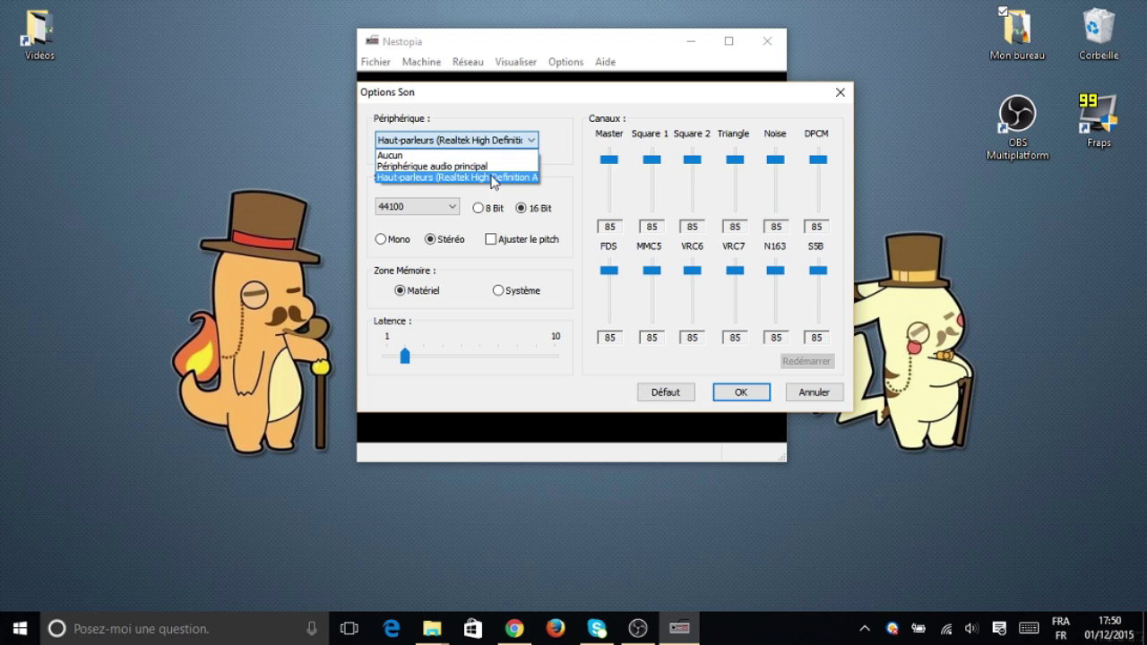
left_click(494, 176)
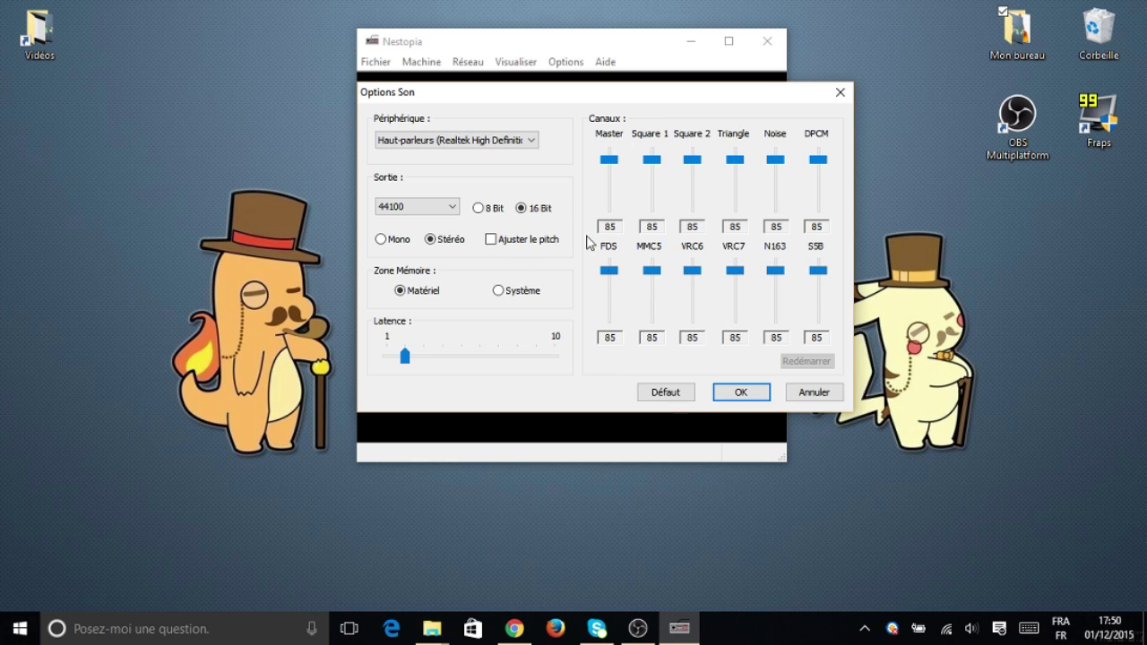
left_click(453, 209)
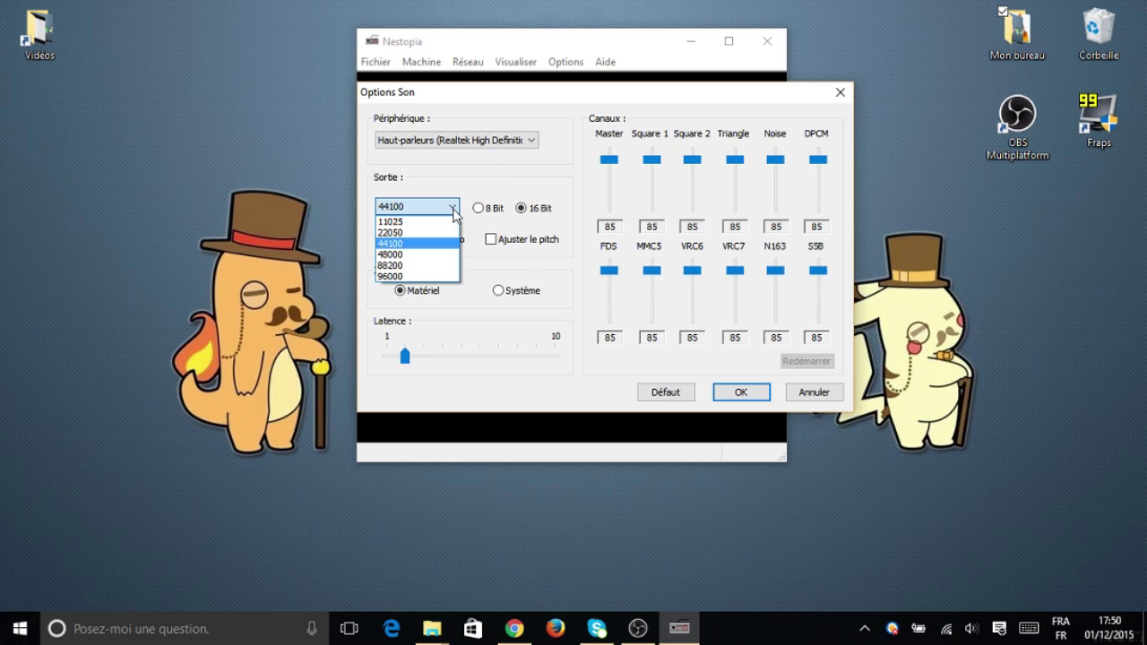
left_click(454, 211)
left_click(449, 207)
left_click(457, 202)
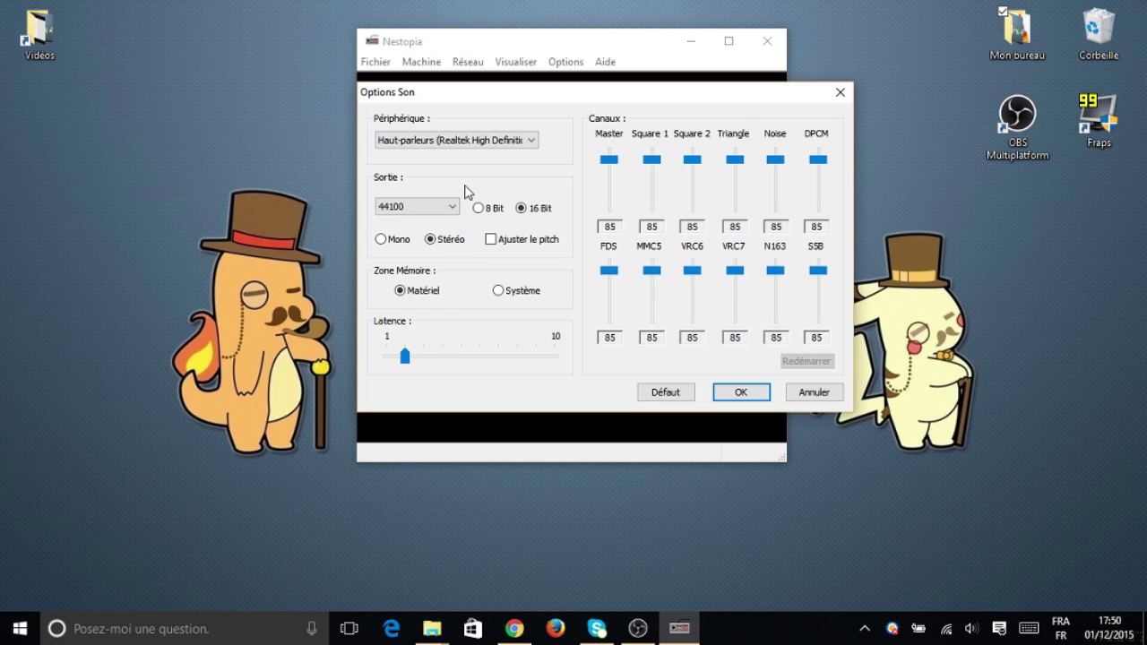
Accept the sound options, then open the controller options and reposition their dialog over the emulator window.
left_click(757, 398)
left_click(563, 63)
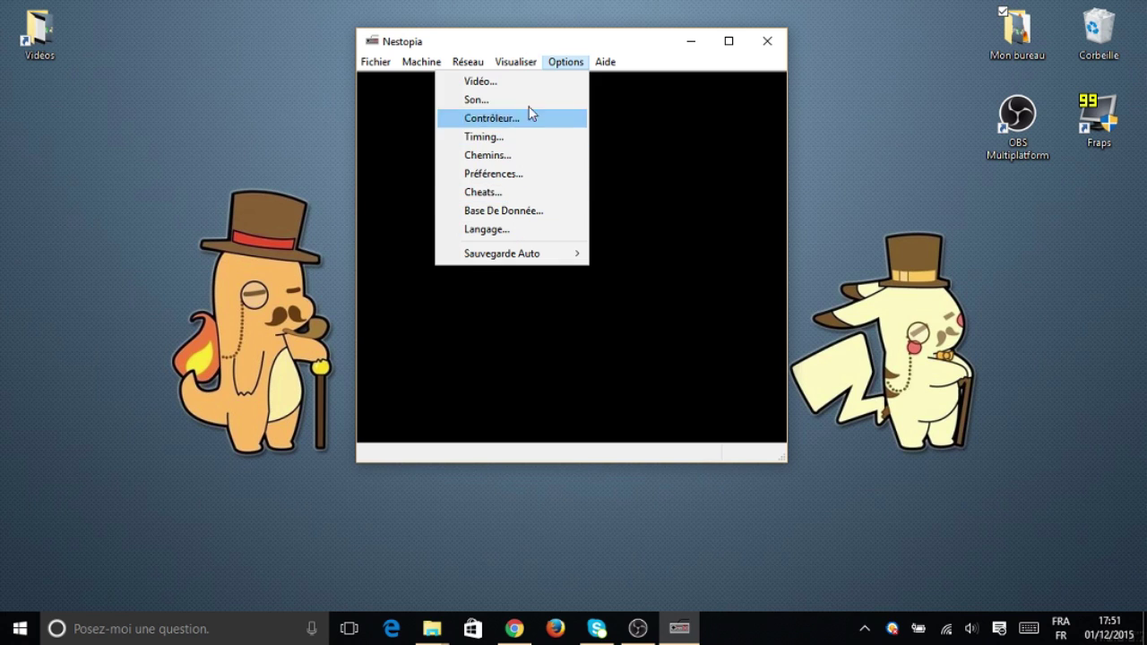
left_click(570, 65)
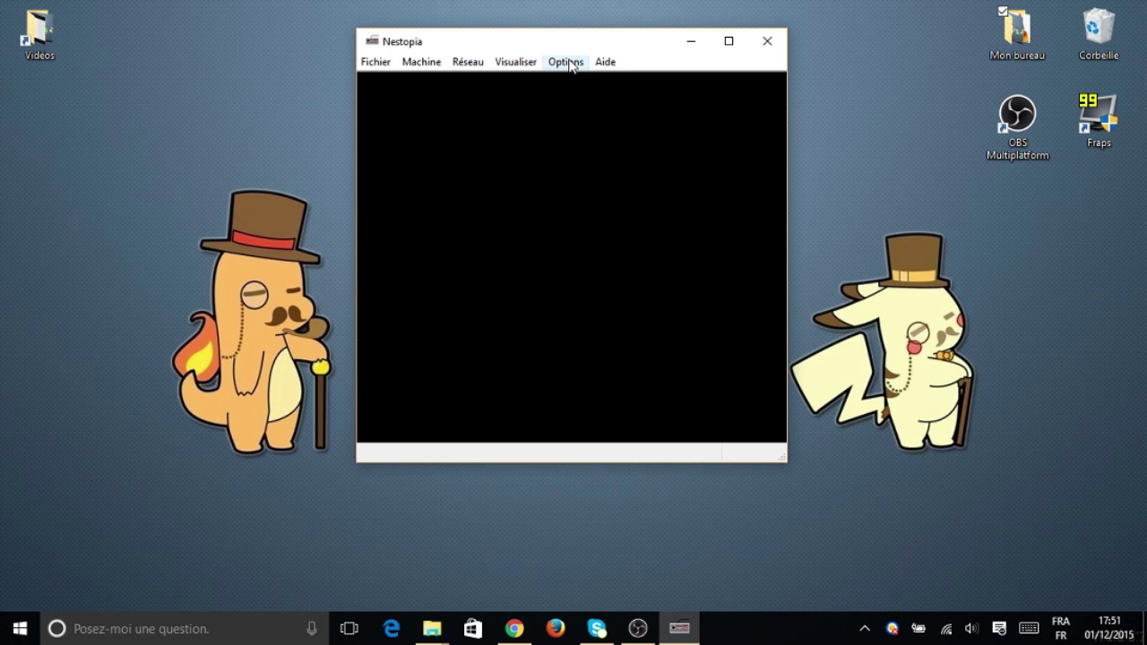
left_click(568, 64)
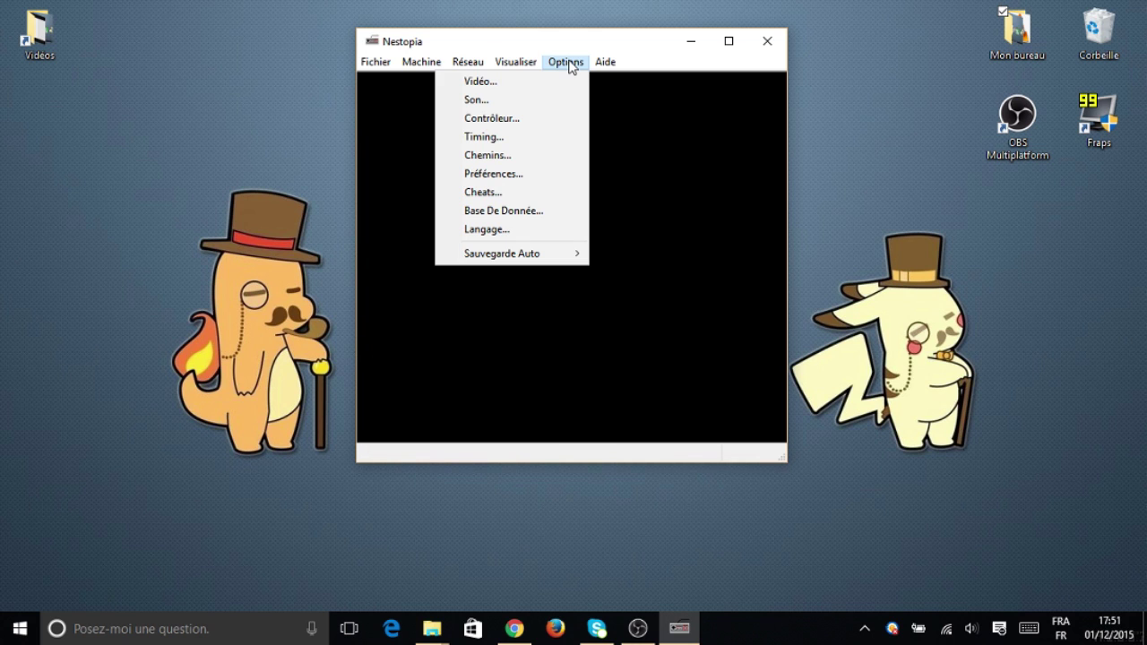
left_click(516, 120)
left_click_drag(637, 84, 587, 78)
left_click(598, 226)
left_click(598, 215)
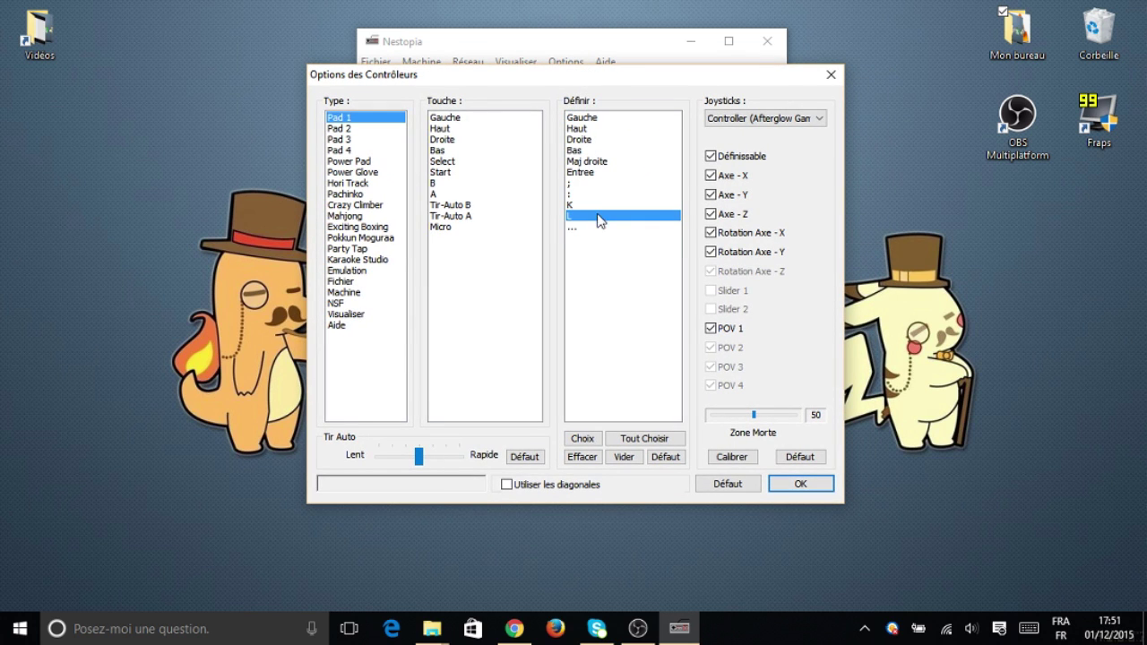
left_click(596, 121)
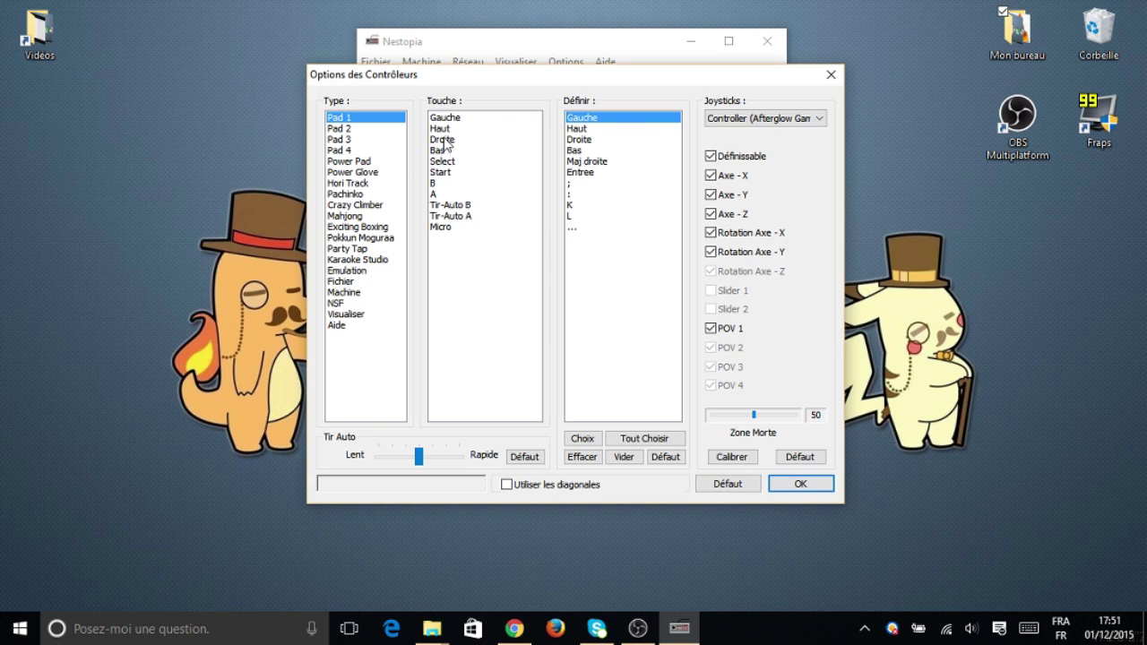
left_click(598, 129)
left_click(598, 141)
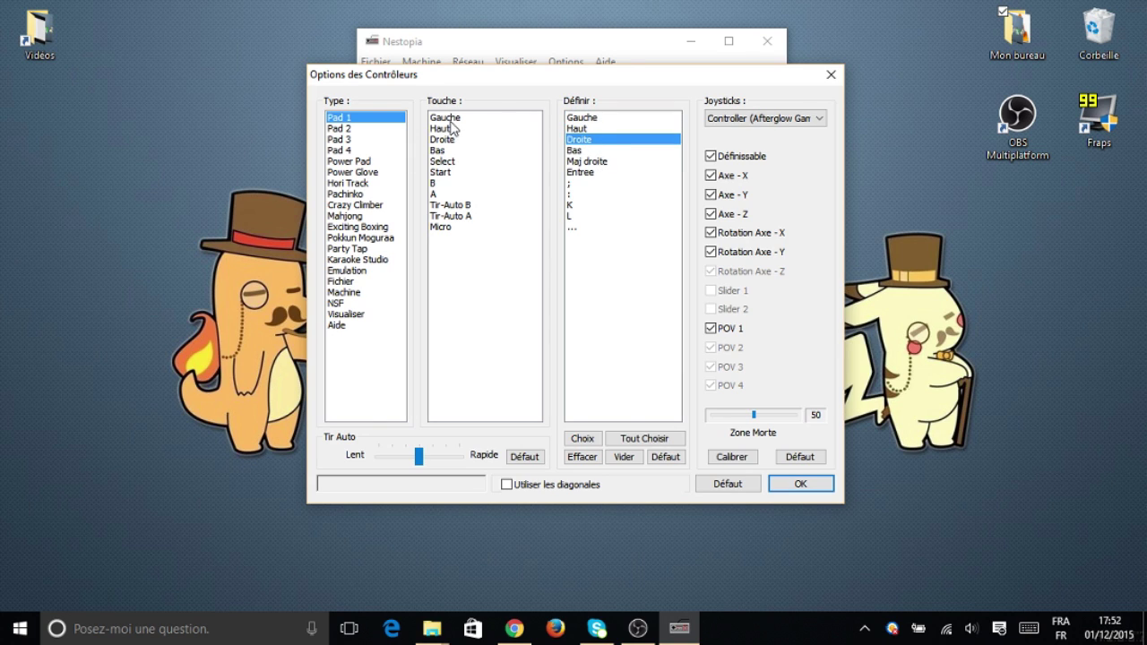
Assign the Pad 1 directions to the gamepad: Gauche to -x, Haut to -y, Droite to +x and Bas to +y.
left_click(599, 120)
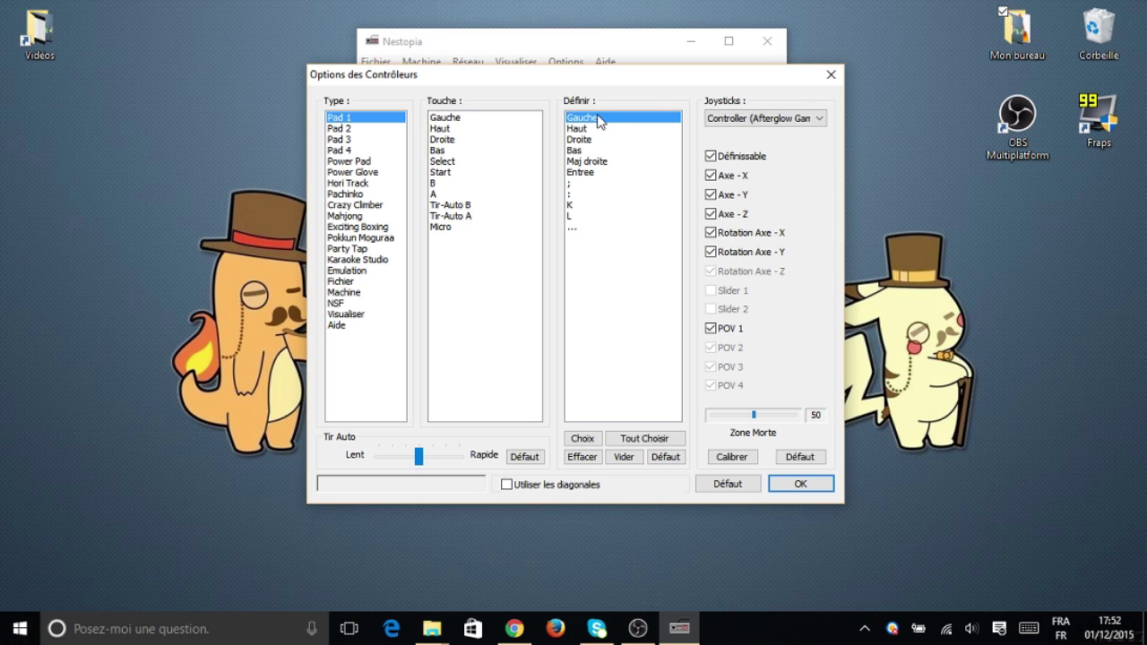
double_click(599, 120)
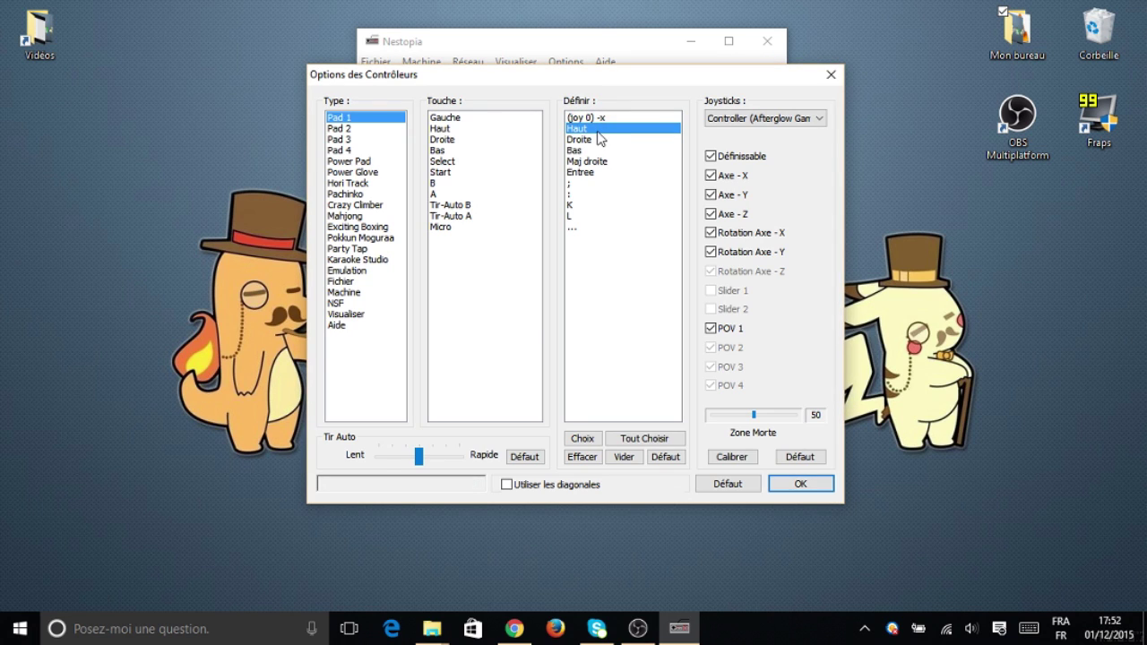
double_click(599, 130)
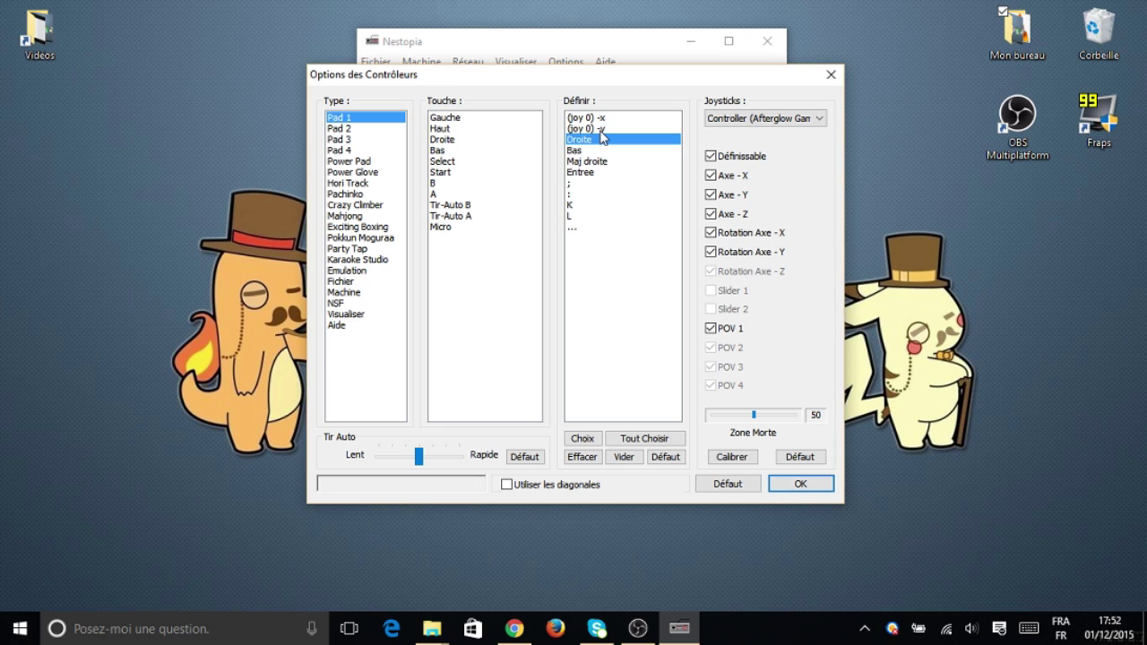
double_click(601, 141)
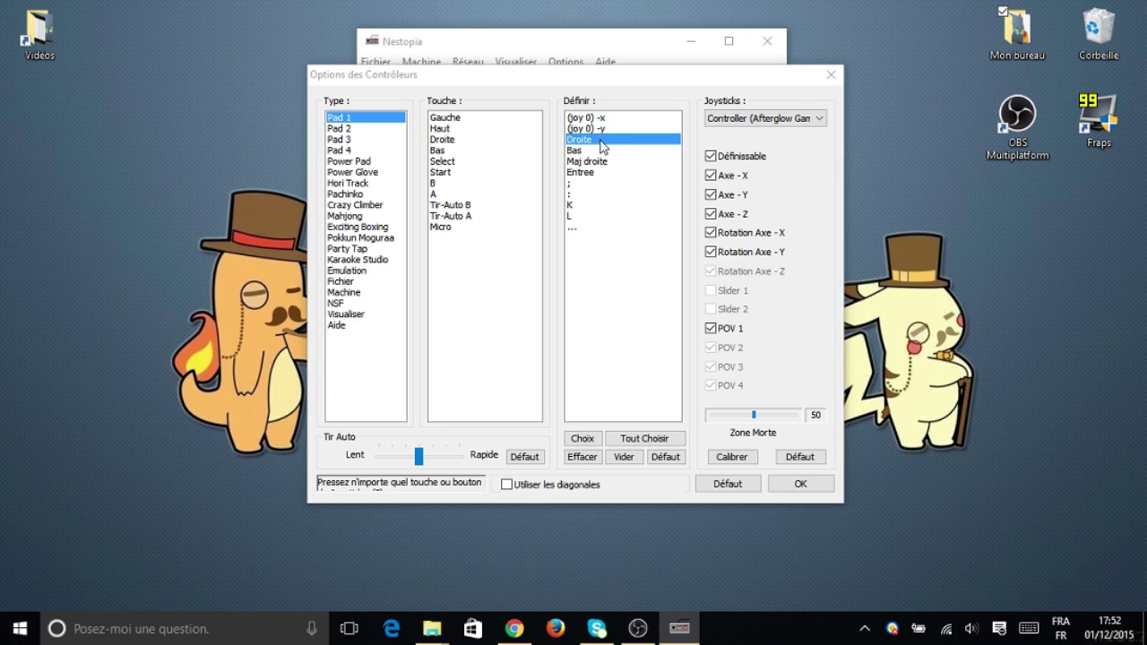
double_click(601, 152)
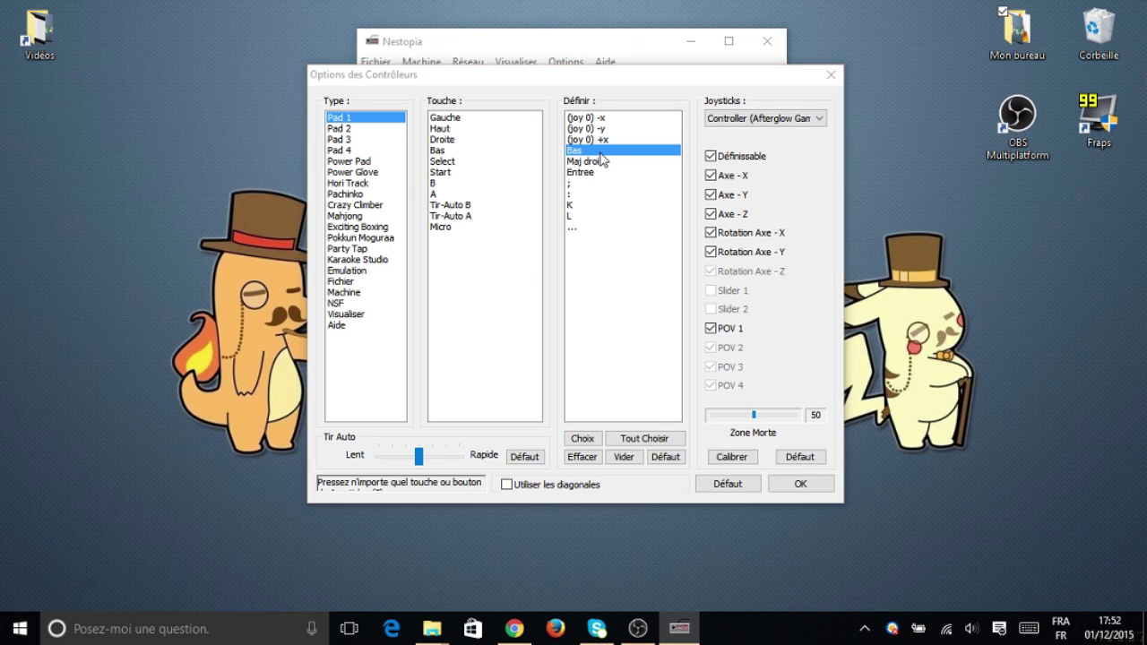
Assign Pad 1's Select, Start, B and A to gamepad buttons 6, 7, 1 and 0.
double_click(602, 163)
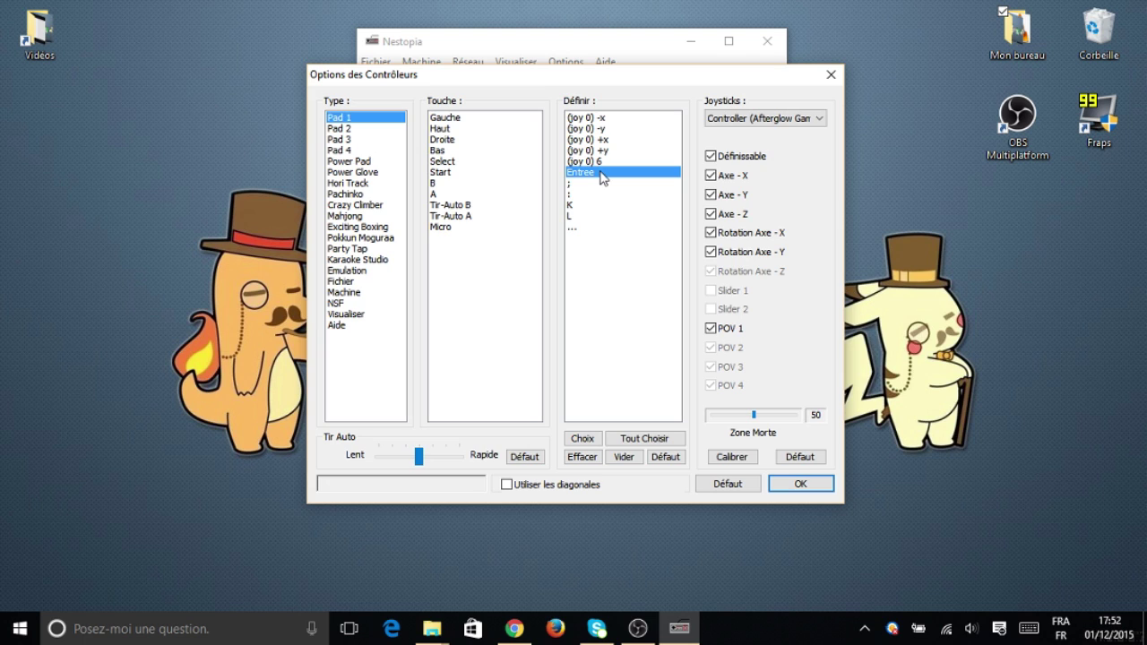
double_click(602, 173)
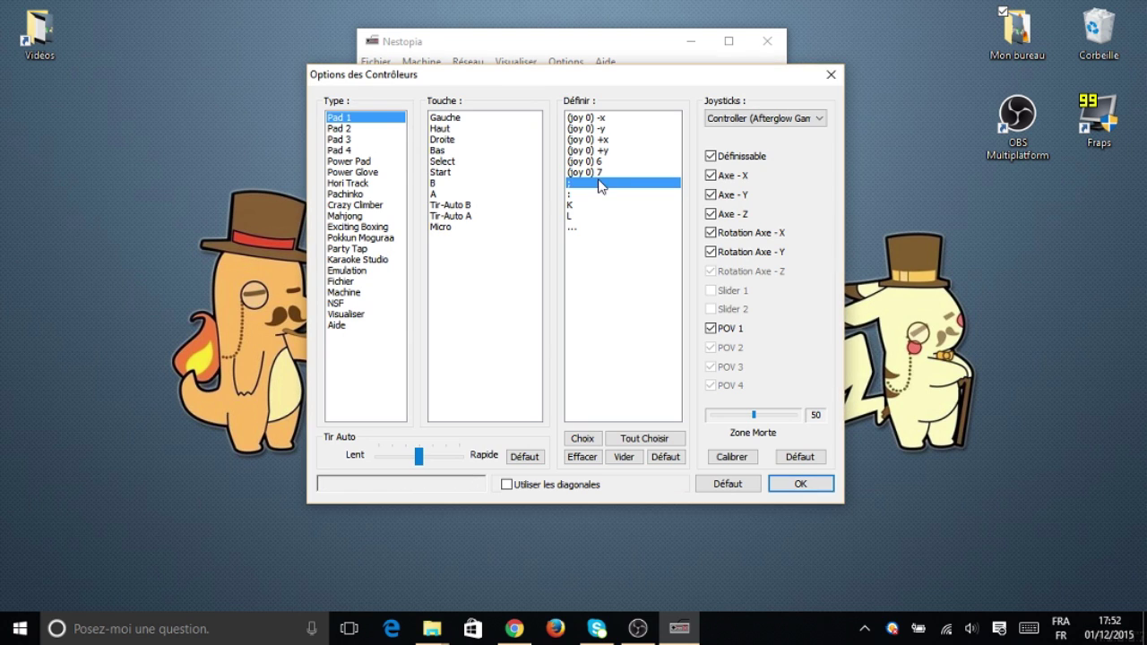
double_click(602, 183)
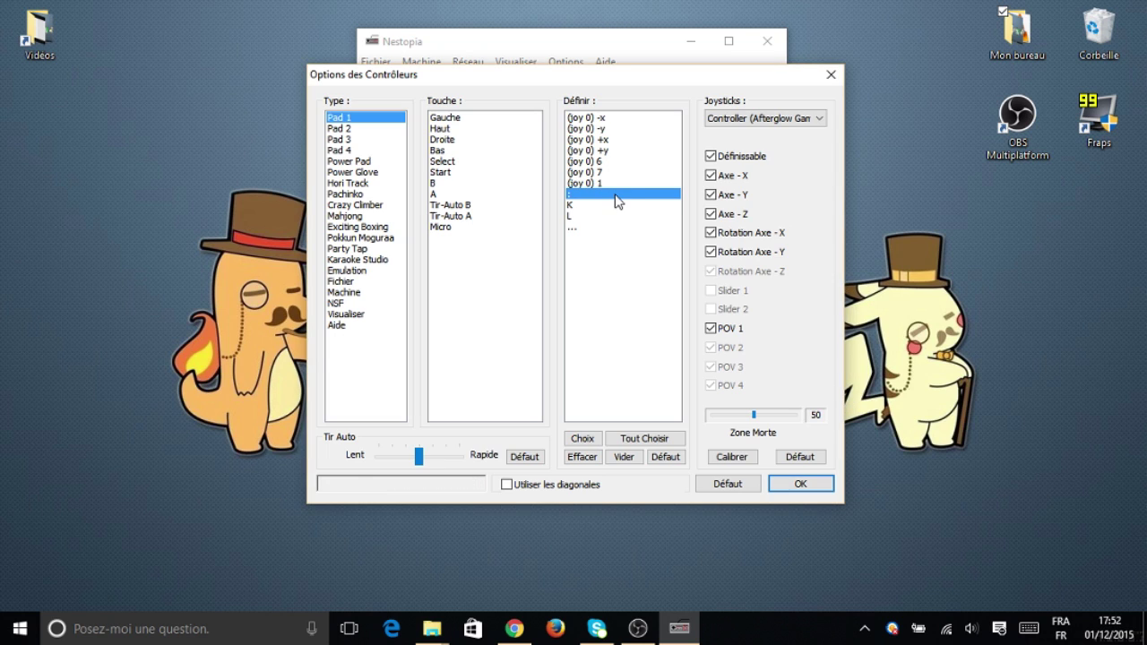
double_click(617, 196)
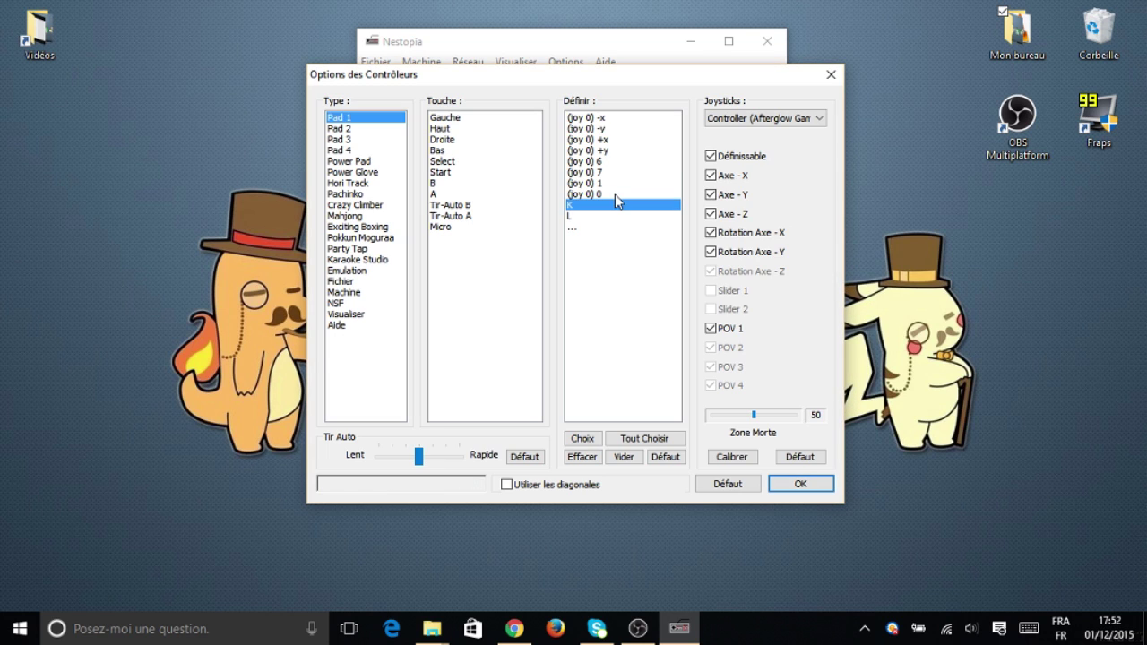
Assign Tir-Auto B to gamepad button 3 and Tir-Auto A to button 2, and accept the controller options.
double_click(616, 205)
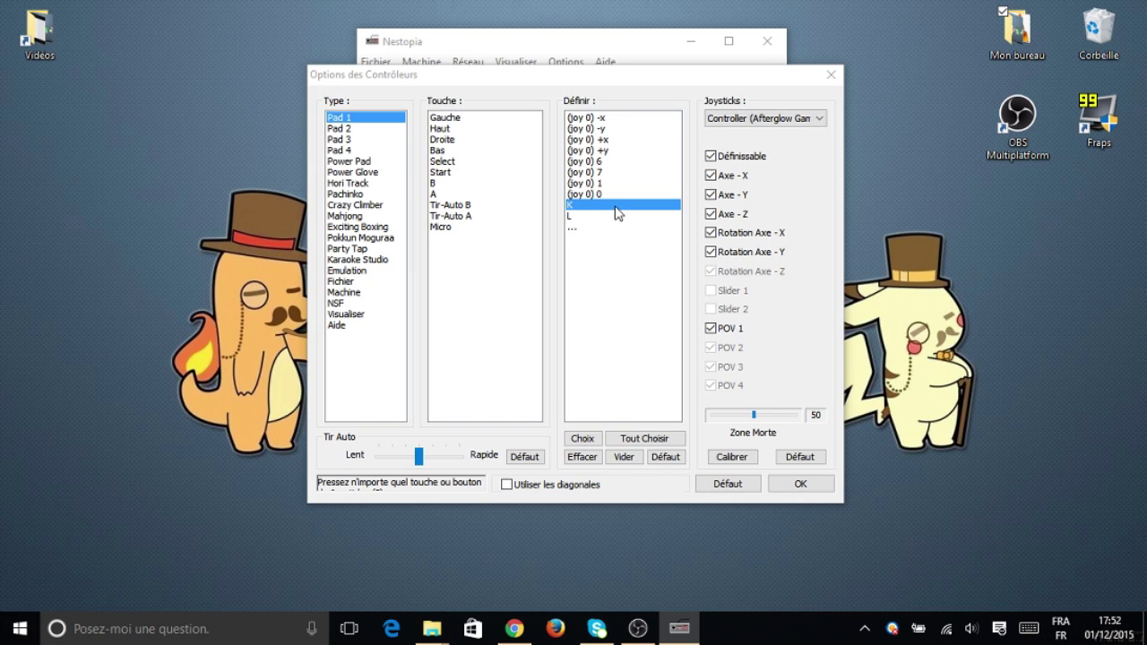
double_click(609, 216)
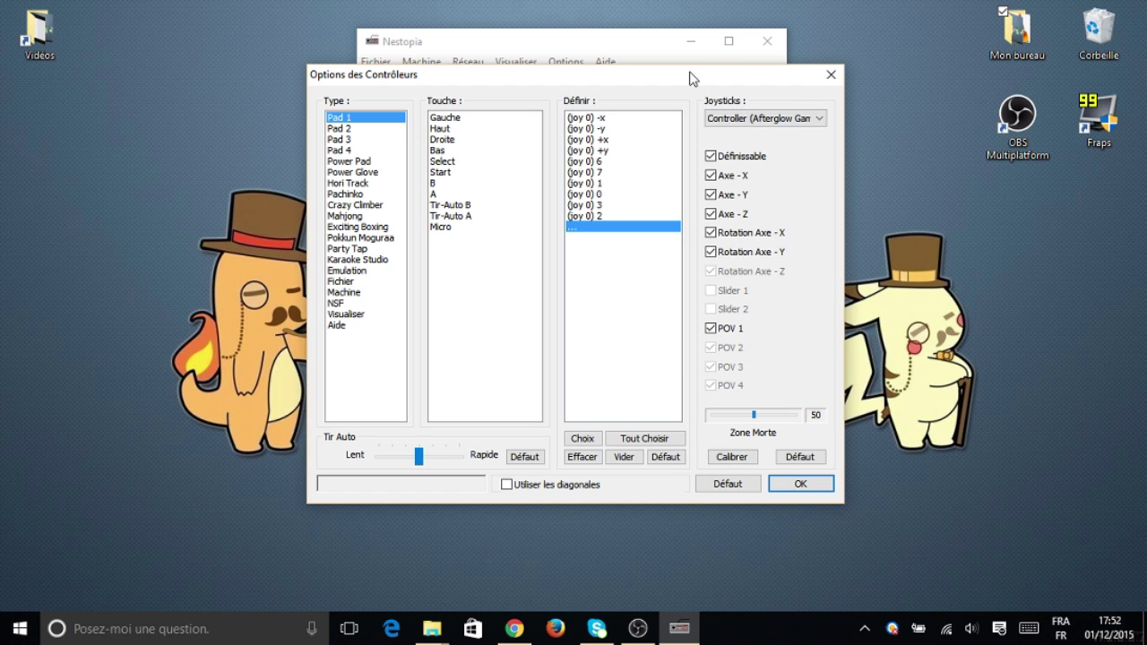
left_click_drag(690, 77, 694, 100)
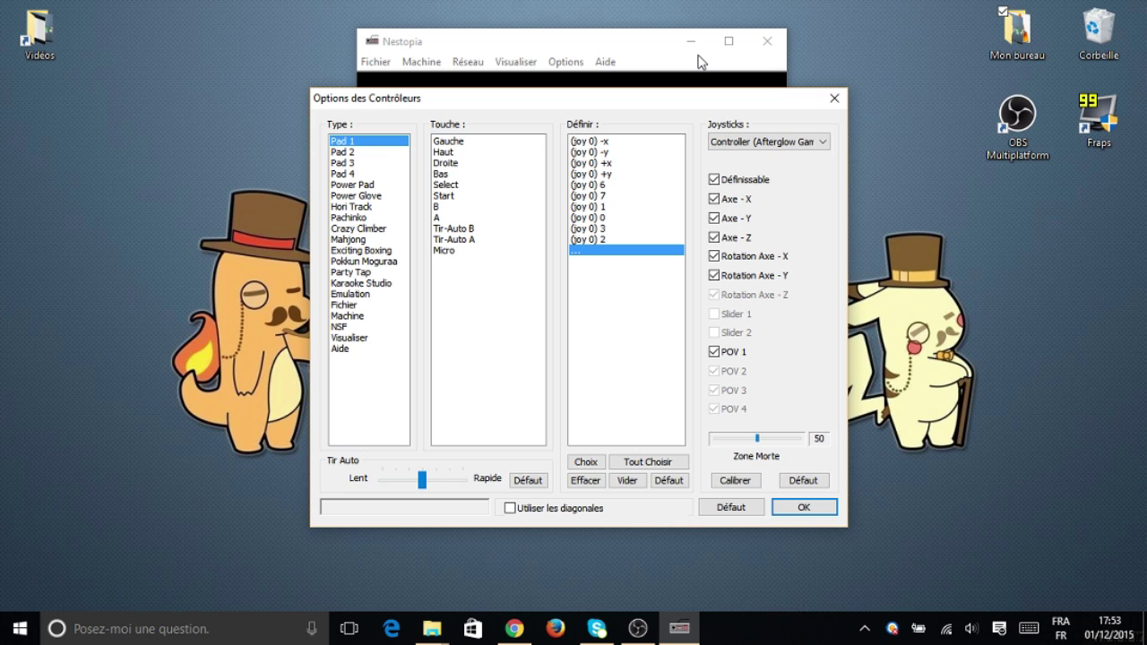
left_click(784, 507)
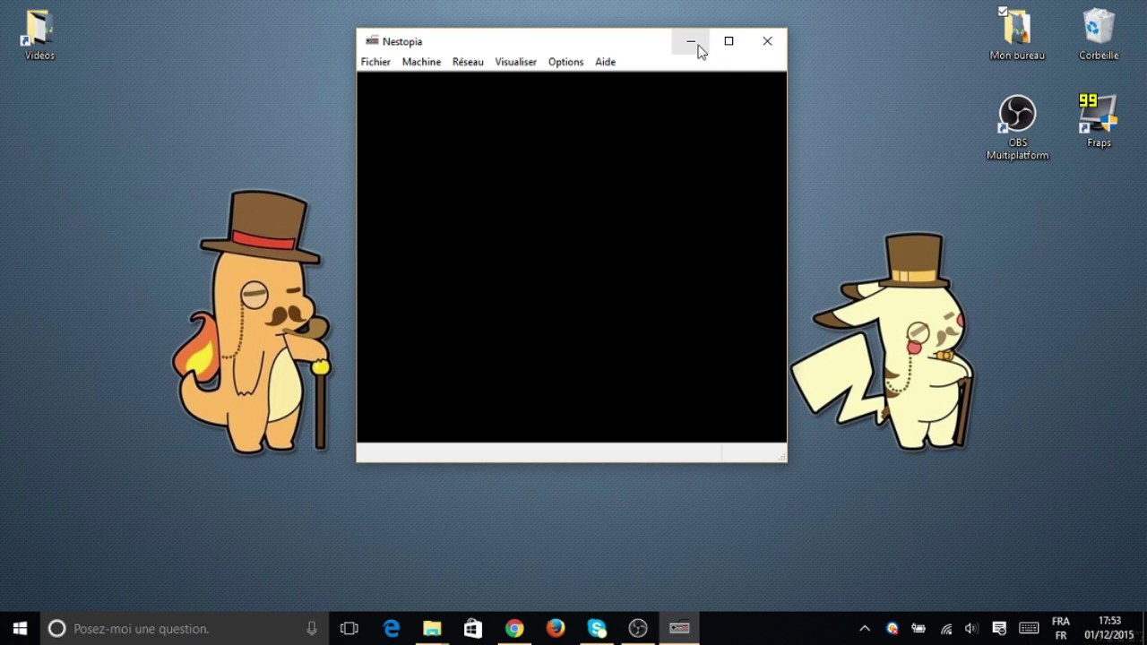
Quit Nestopia, confirming the exit, and bring back the NES folder window.
left_click(768, 40)
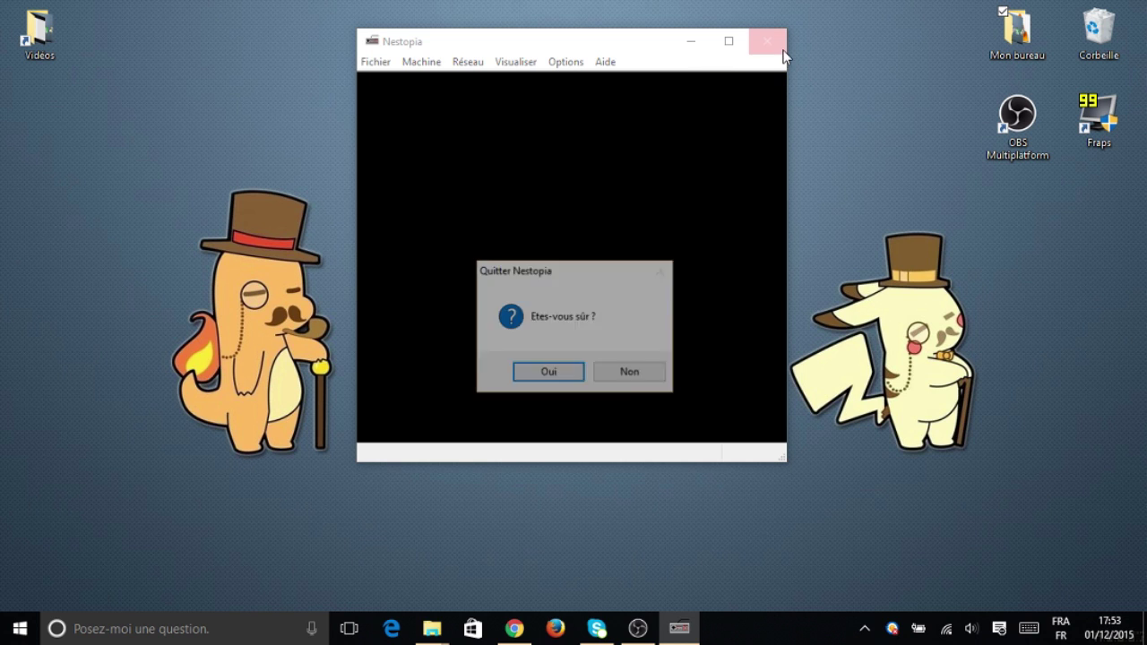
left_click(552, 375)
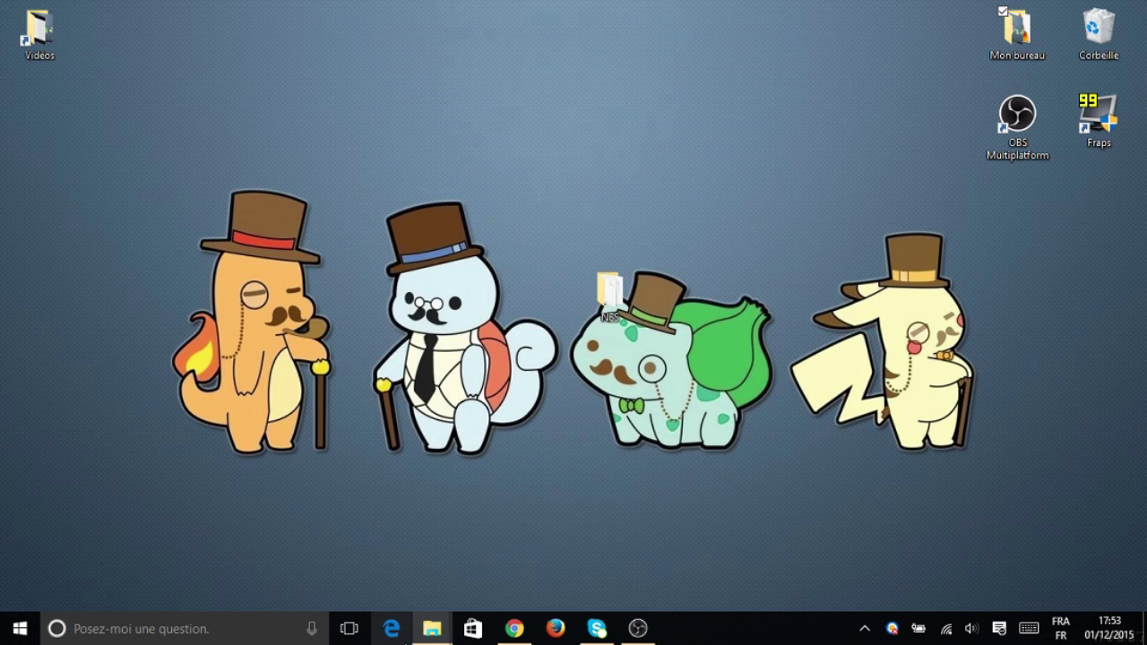
mouse_move(424, 633)
left_click(373, 574)
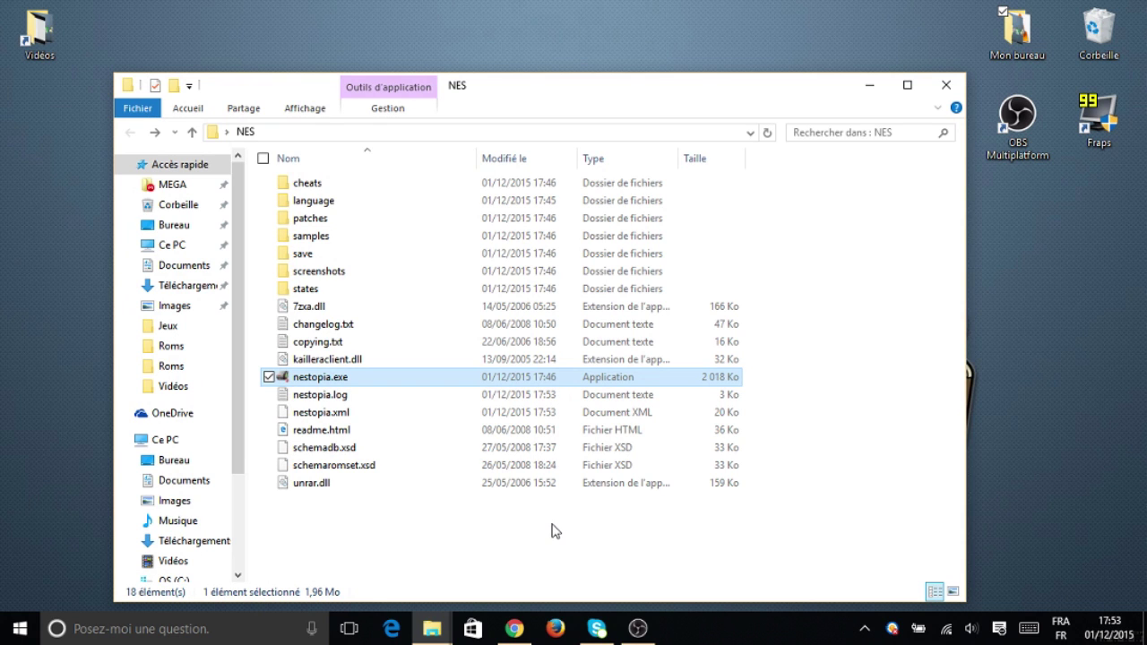
Create a new folder named Roms inside the NES folder.
right_click(552, 530)
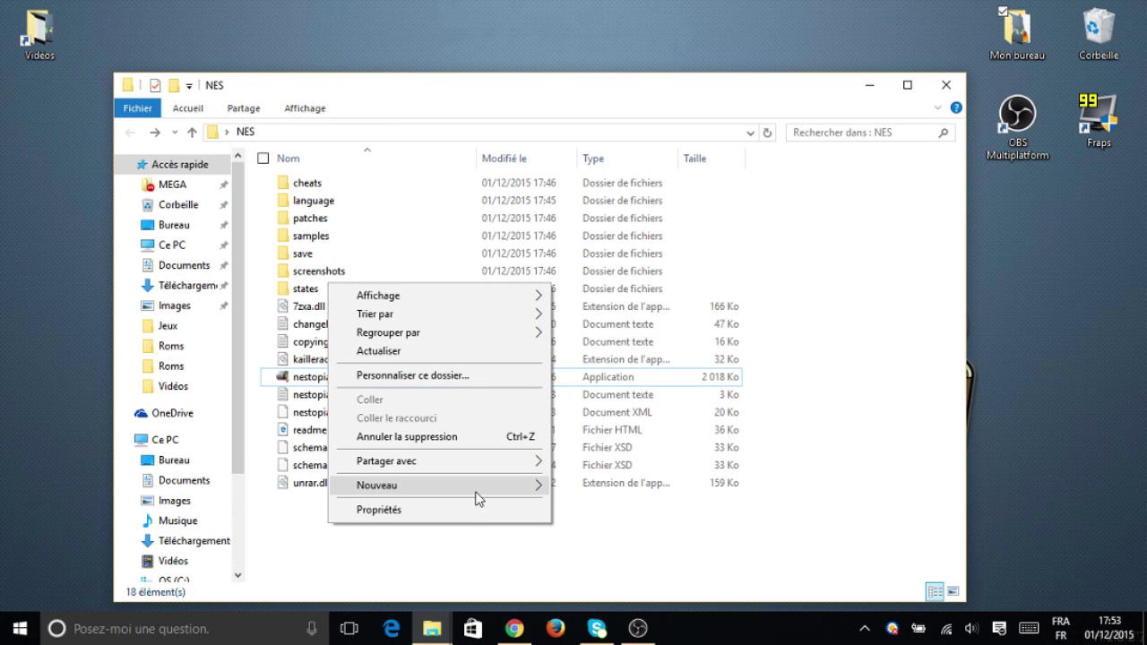
mouse_move(477, 496)
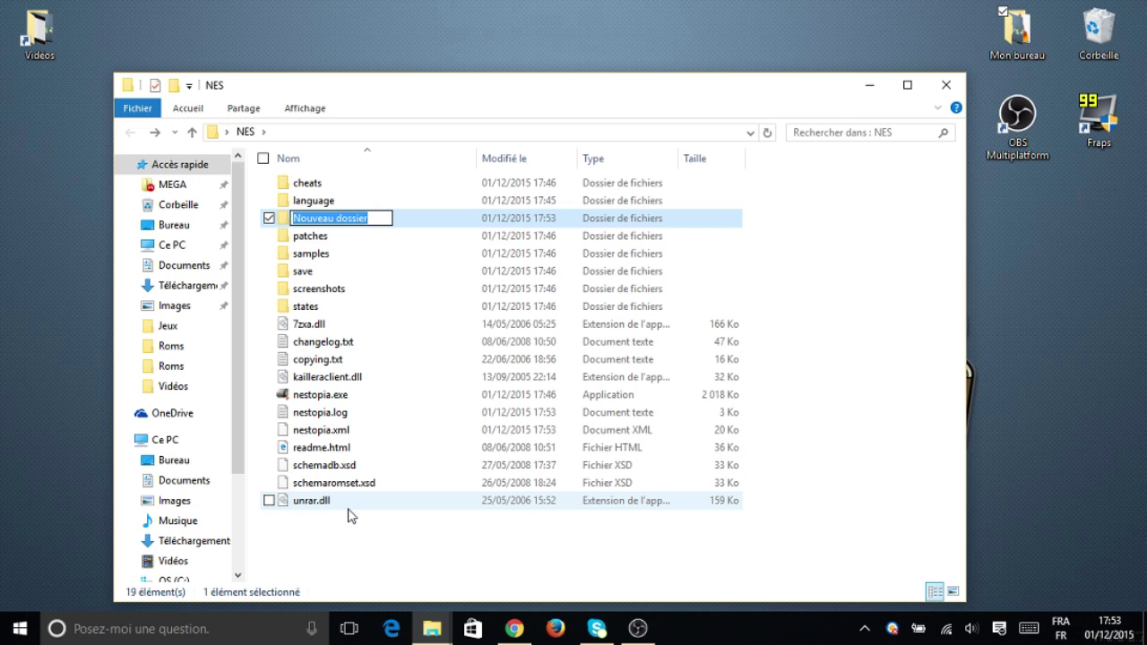
type("Roms")
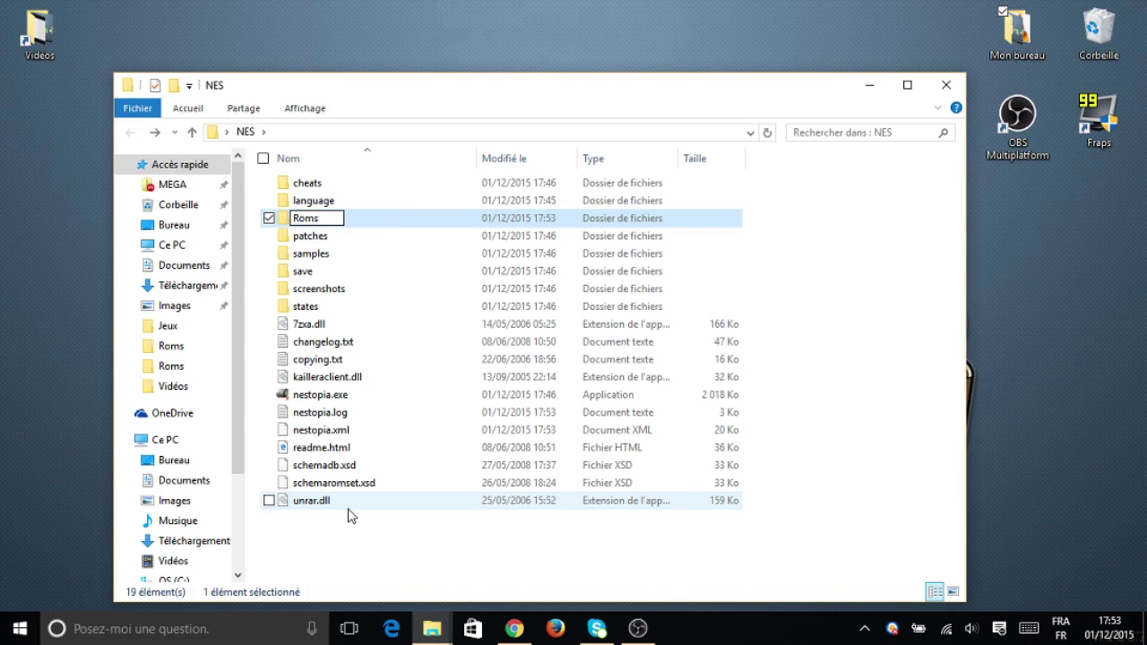
key("Return")
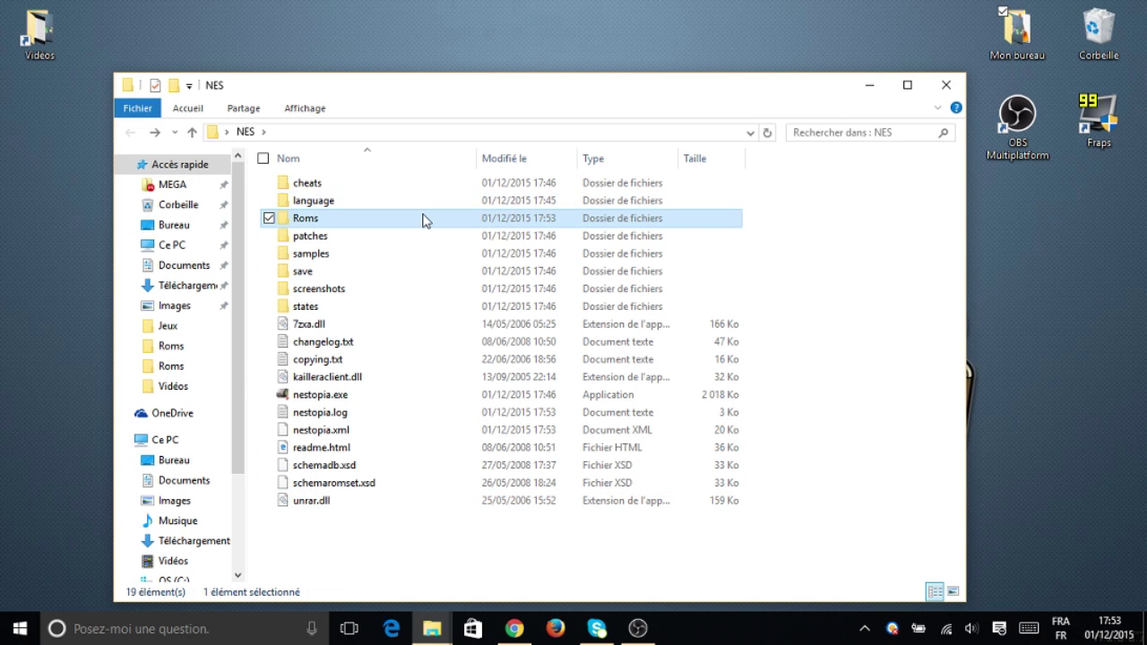
Switch to Chrome in a maximized window and close both Nestopia download pages, leaving an empty tab.
left_click(514, 628)
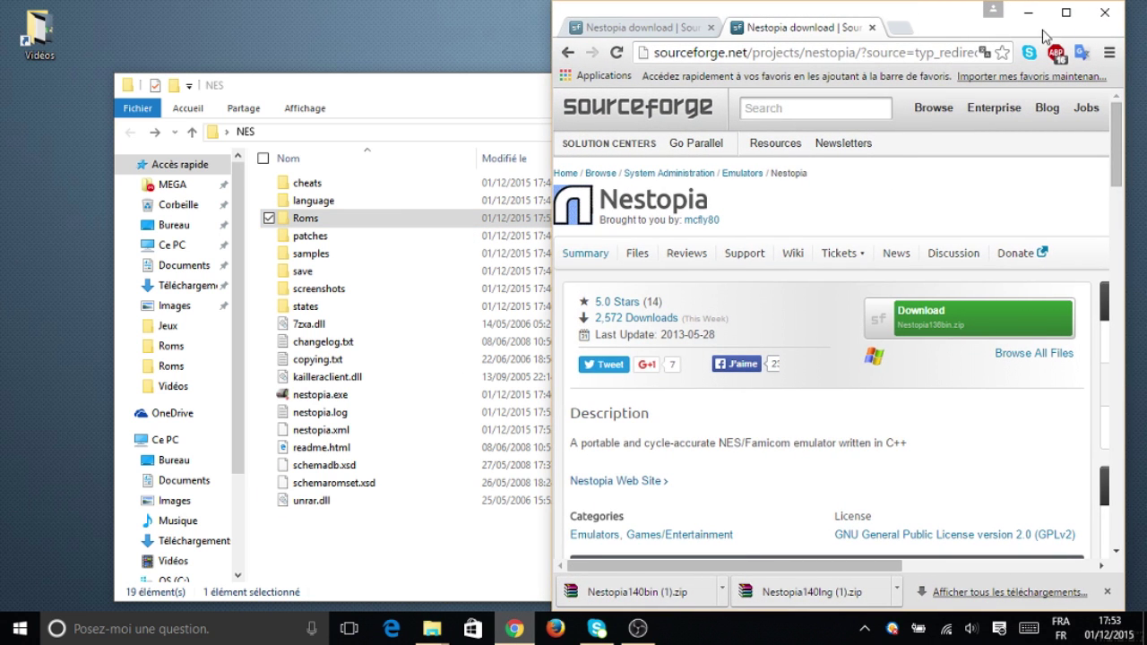
left_click(1087, 13)
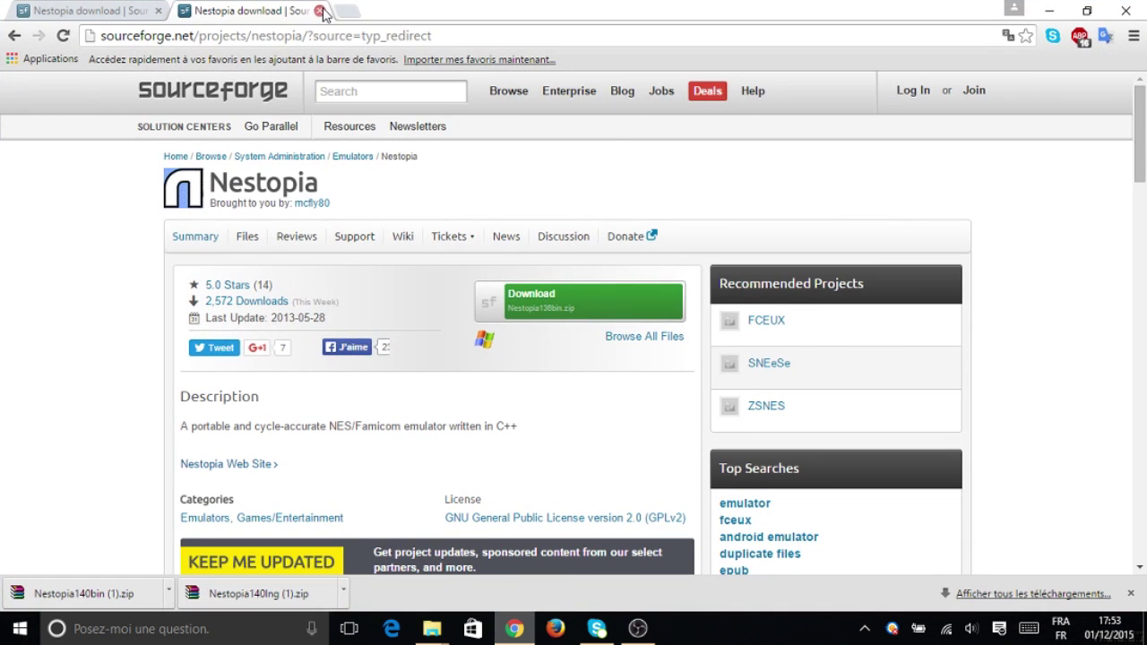
left_click(320, 11)
left_click(184, 11)
left_click(158, 10)
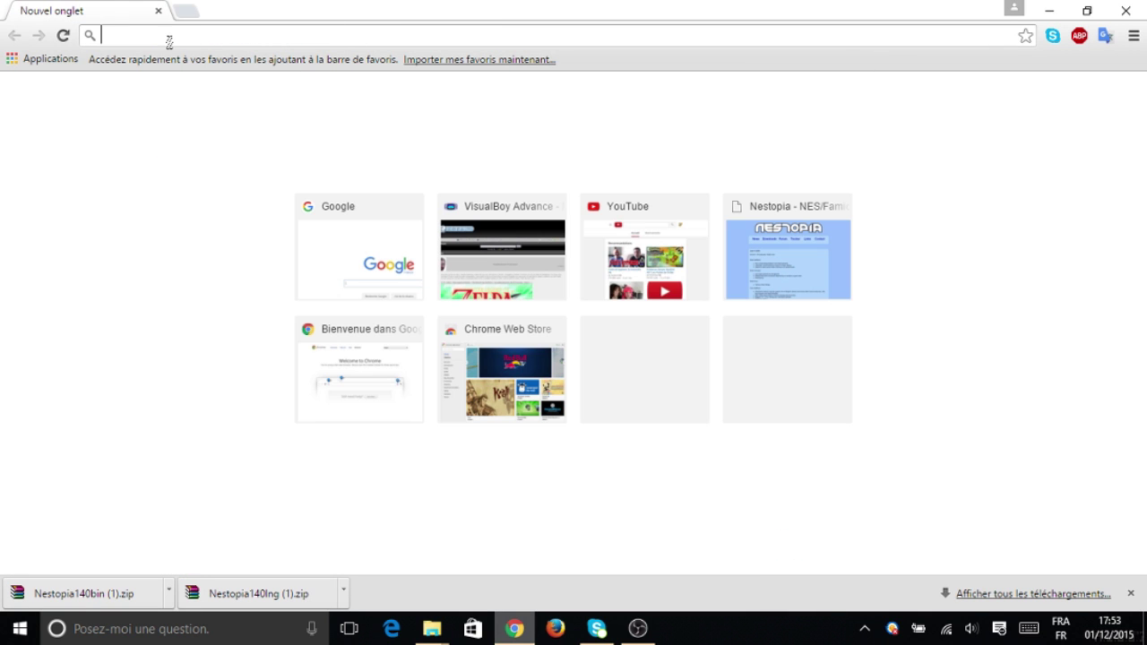
Load google.fr in the empty tab and dismiss the browser's download bar.
type("google.fr")
key("Return")
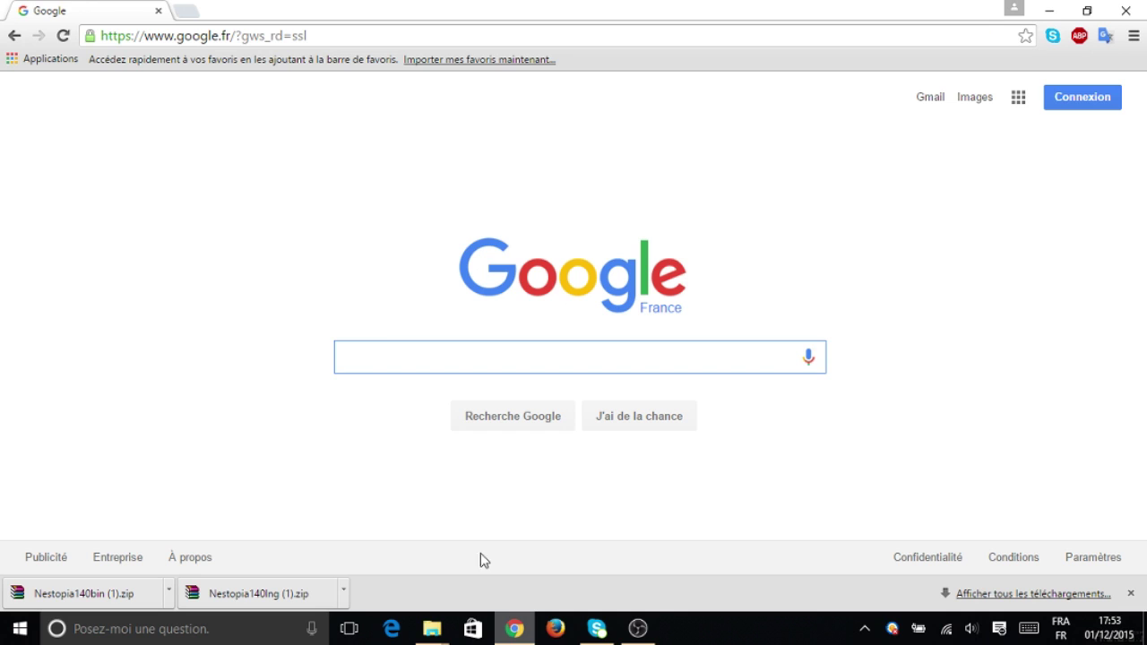
left_click(1130, 594)
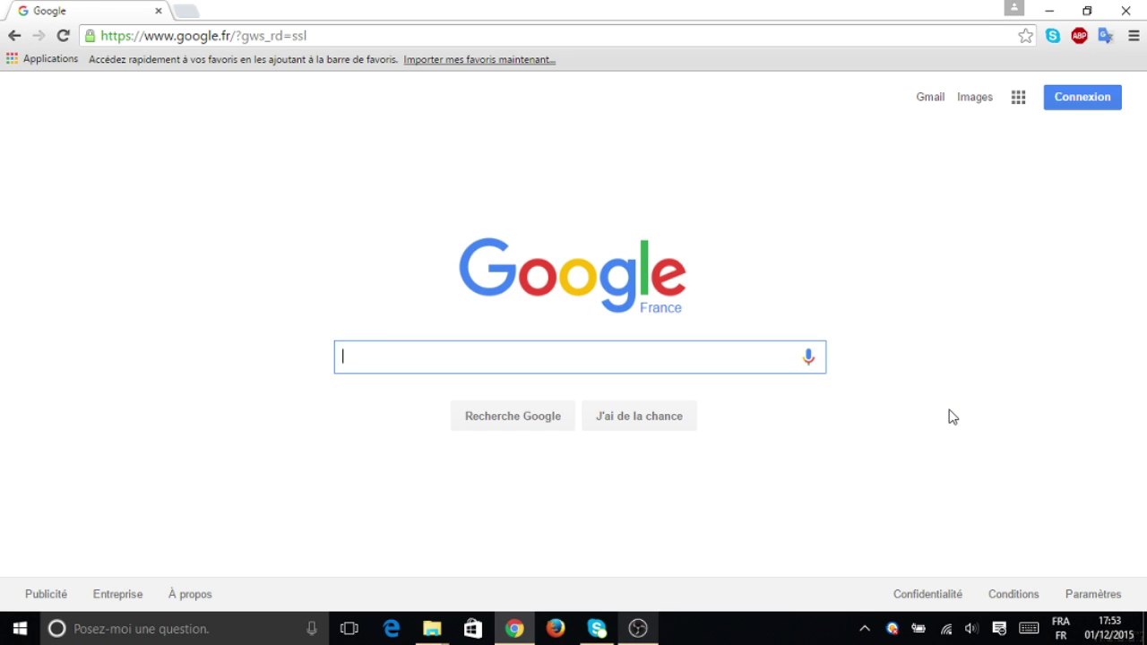
Search Google for "Super mario bros rom fr".
type("Super mario")
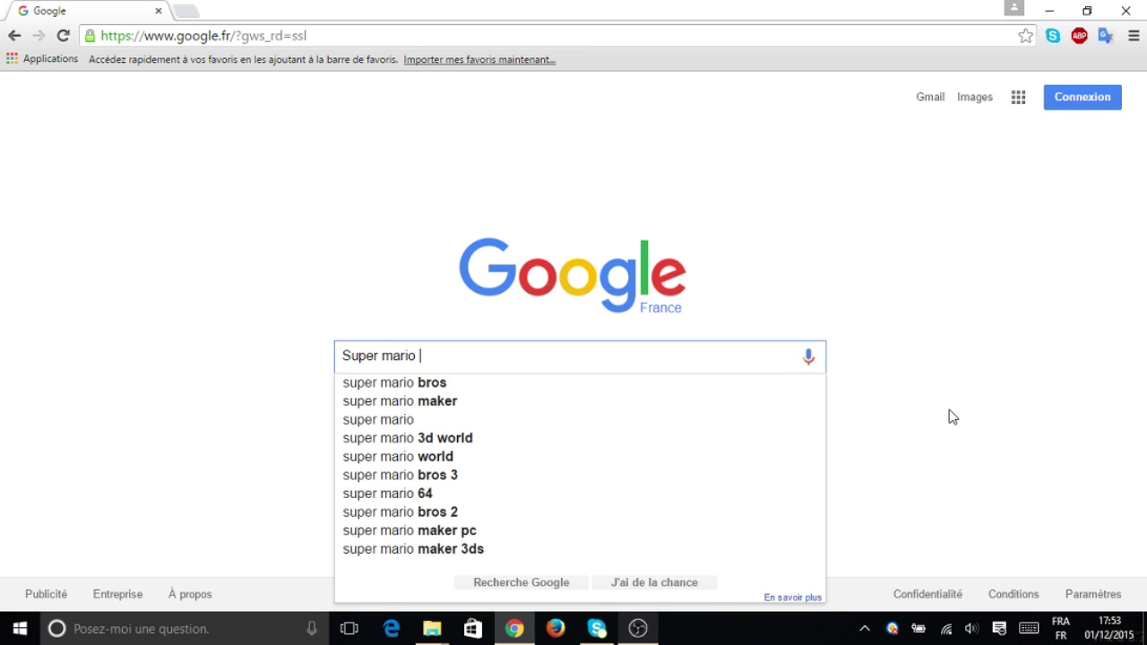
type(" bros ")
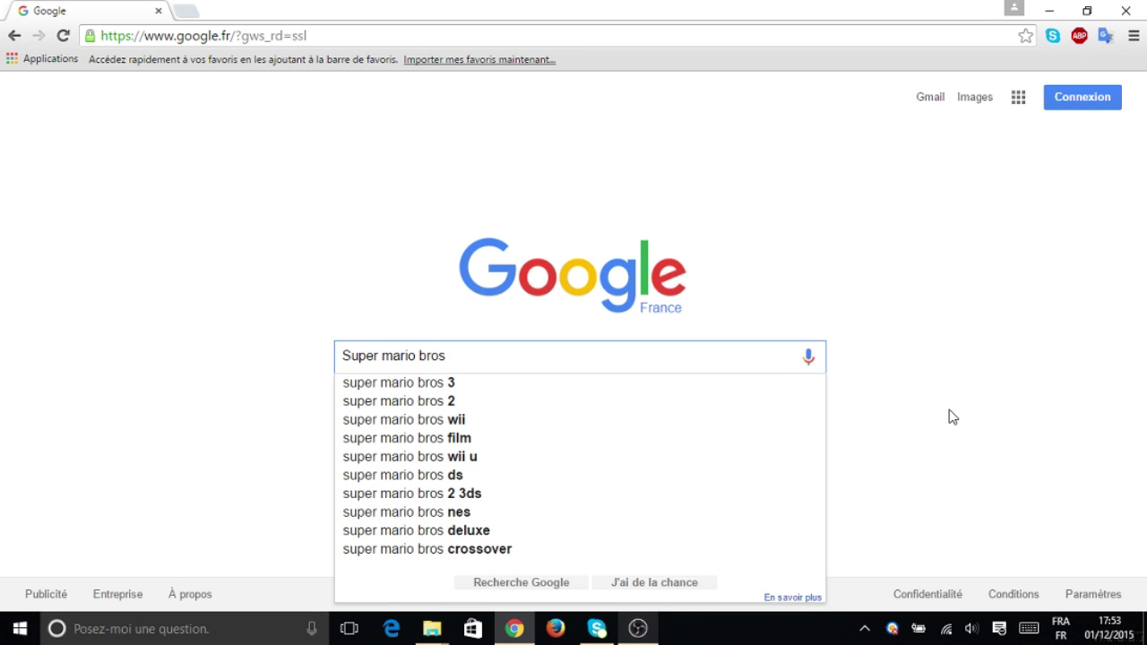
type("rom")
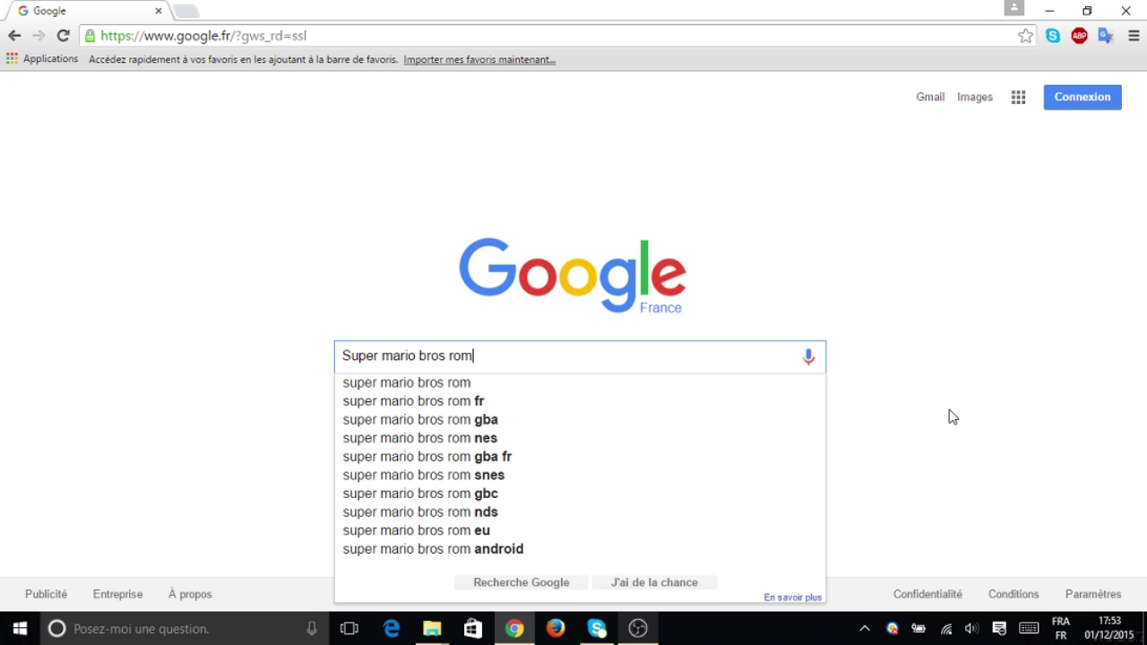
type("fr")
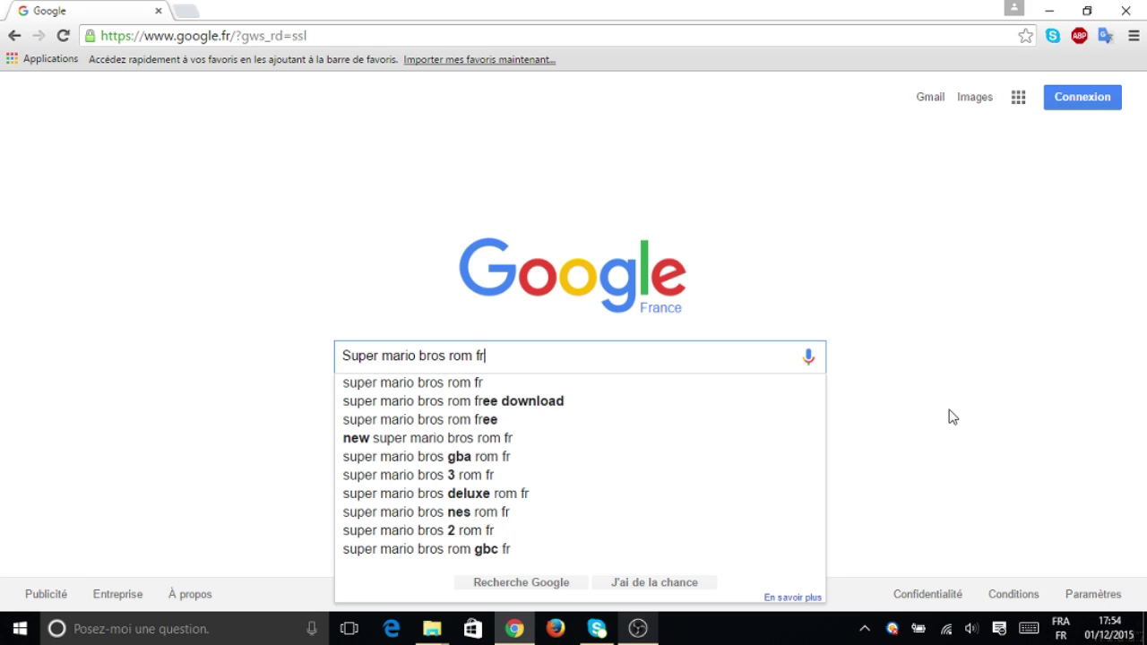
key("Return")
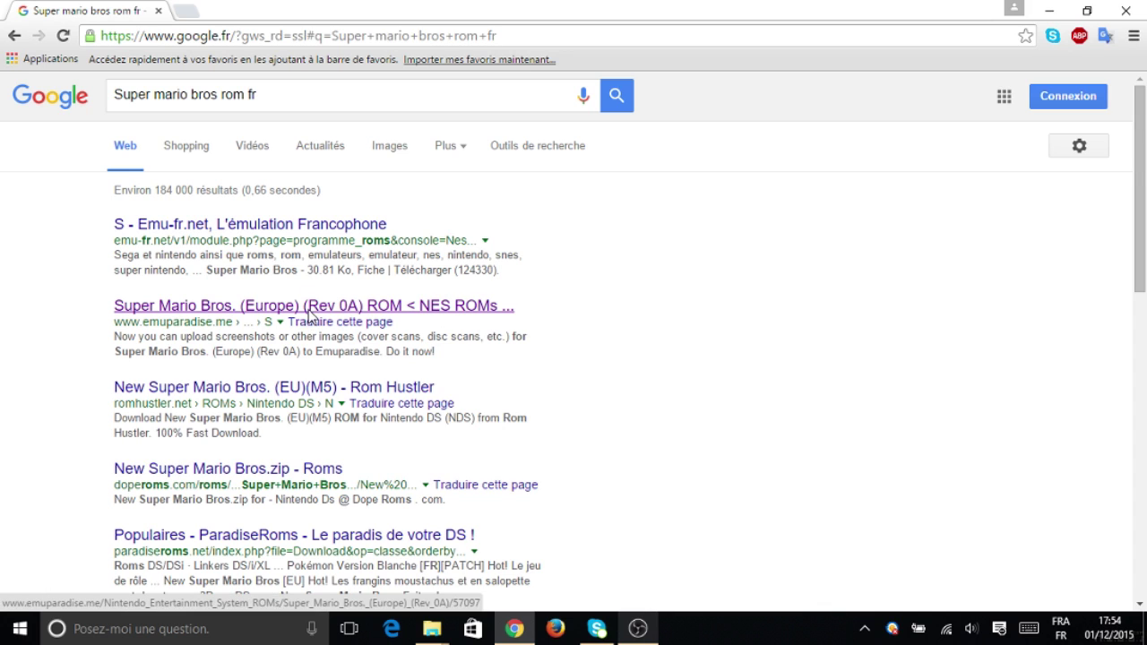
Open the Emuparadise result for Super Mario Bros. (Europe) (Rev 0A) and follow its direct download link to the download page.
left_click(313, 320)
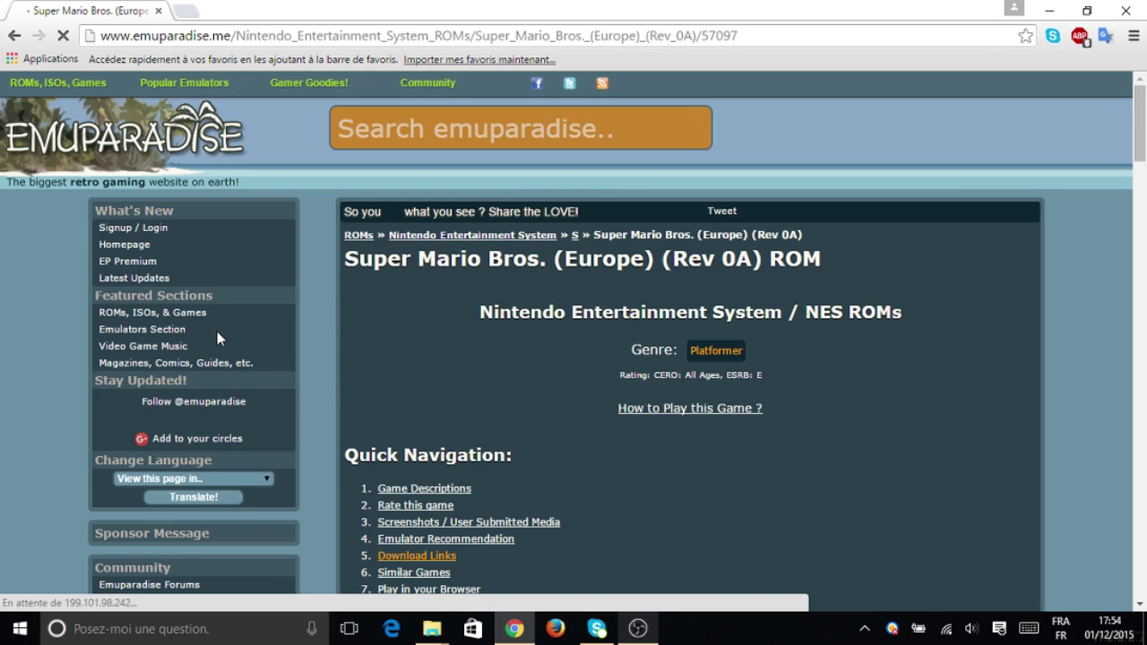
scroll(417, 405, "down", 3)
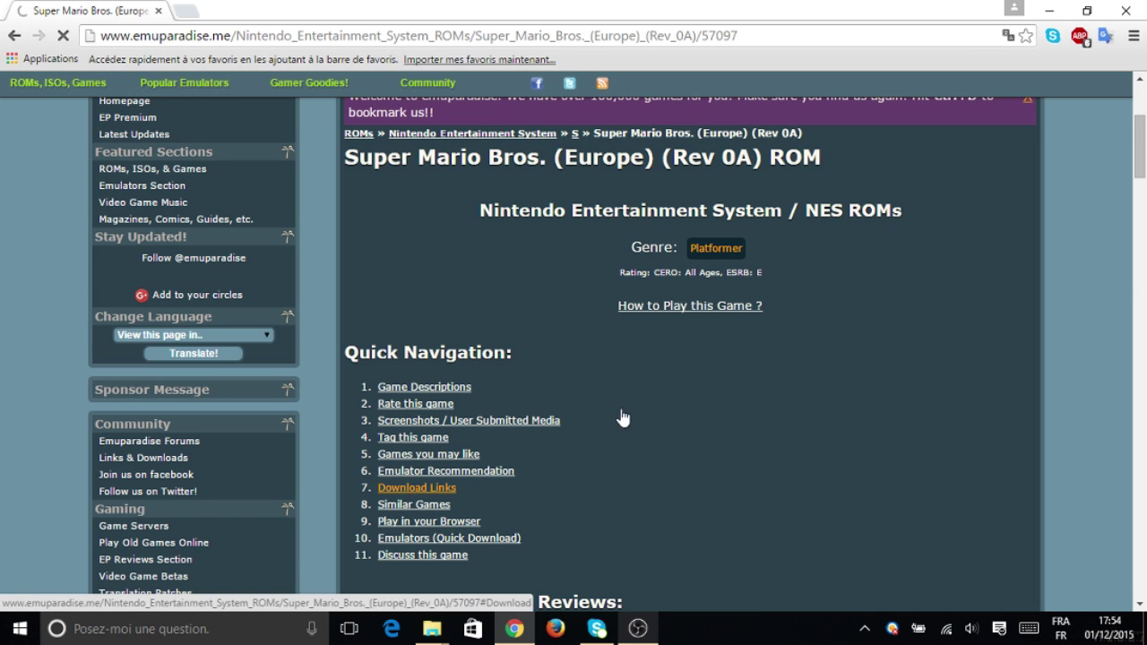
scroll(807, 314, "down", 2)
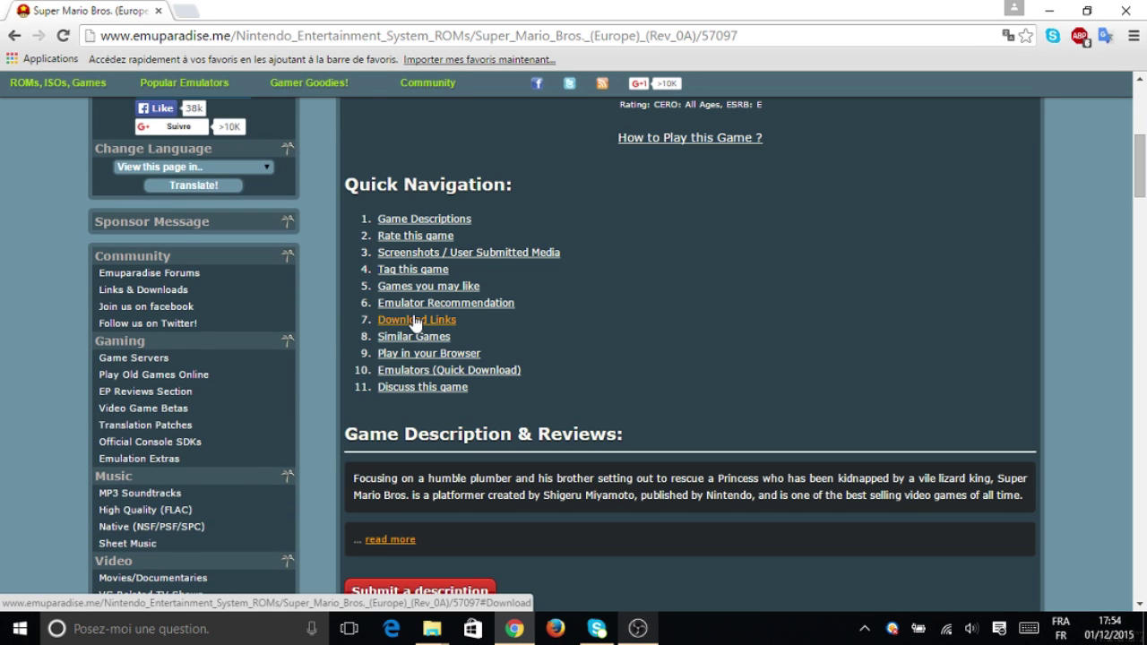
left_click(415, 319)
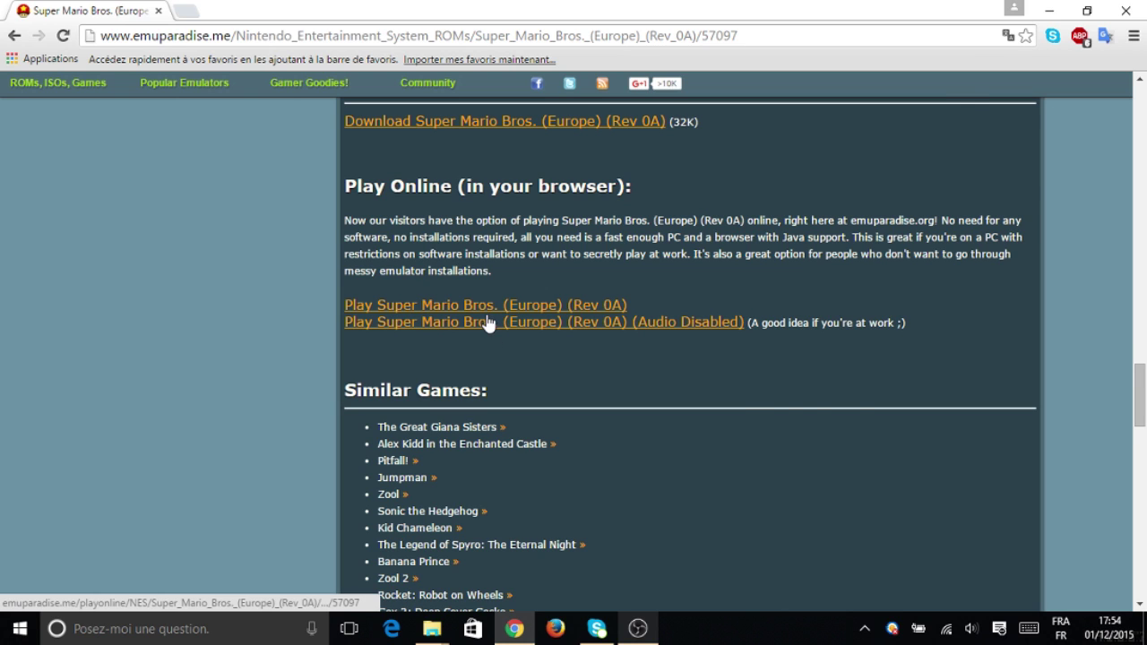
scroll(488, 323, "up", 1)
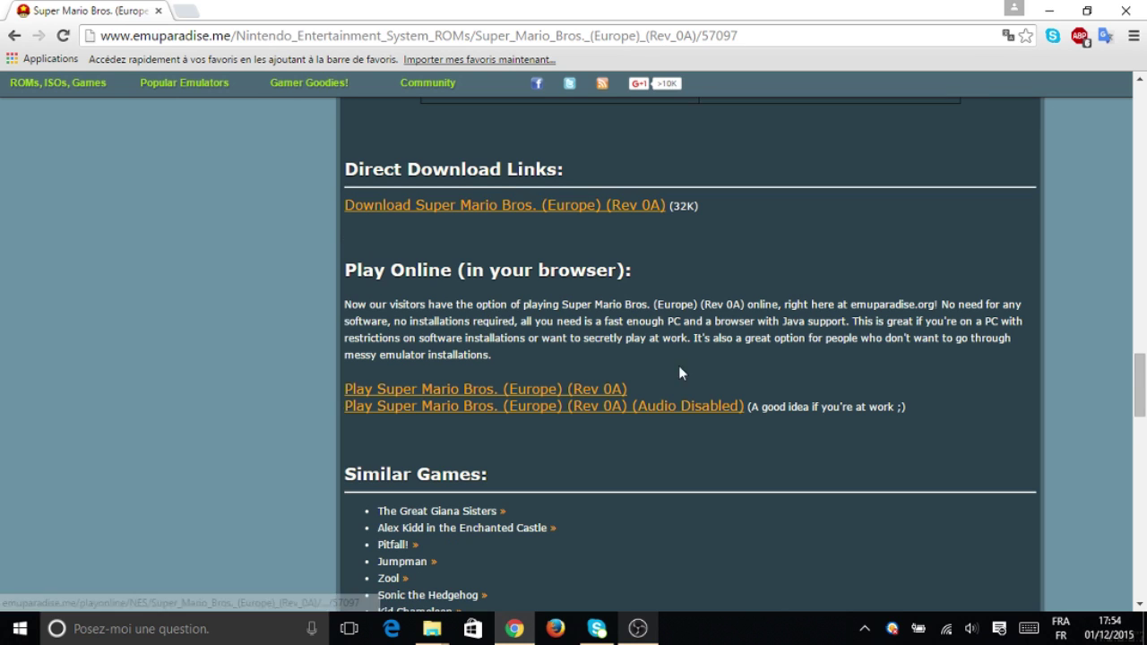
left_click(573, 210)
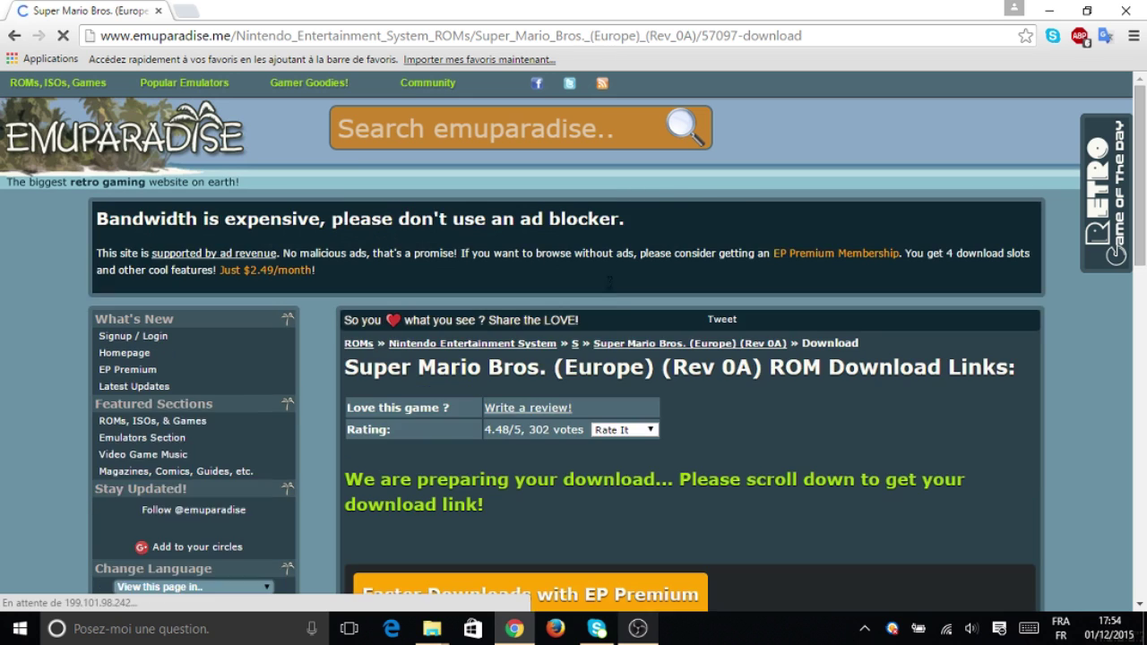
Download the Super Mario Bros. (Europe) (Rev 0A) ROM archive from the Direct Download section.
scroll(617, 312, "down", 3)
scroll(618, 315, "down", 2)
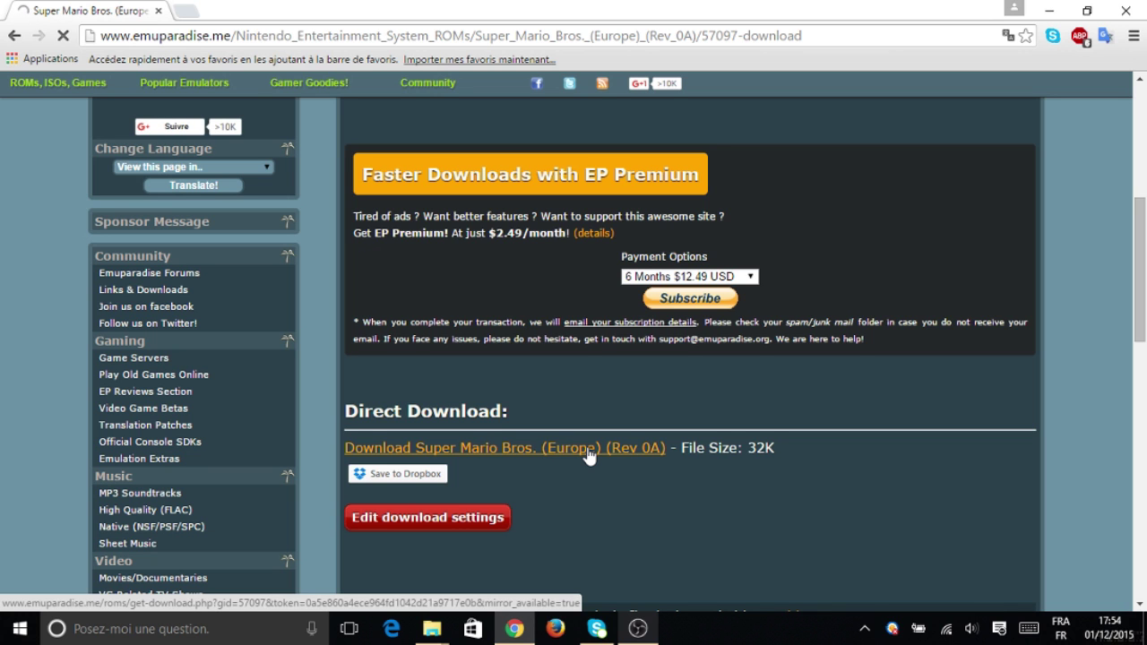
left_click(589, 457)
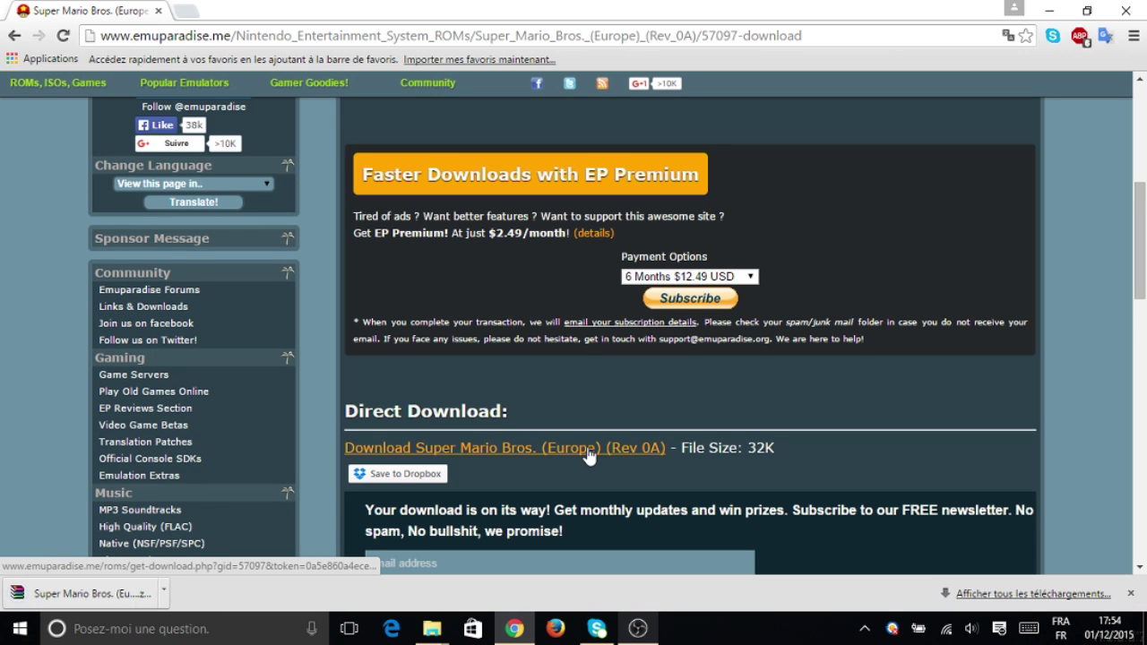
Shrink the Chrome window aside, open the Roms folder and put the downloaded Super Mario Bros. archive into it.
left_click_drag(640, 22, 883, 90)
double_click(340, 224)
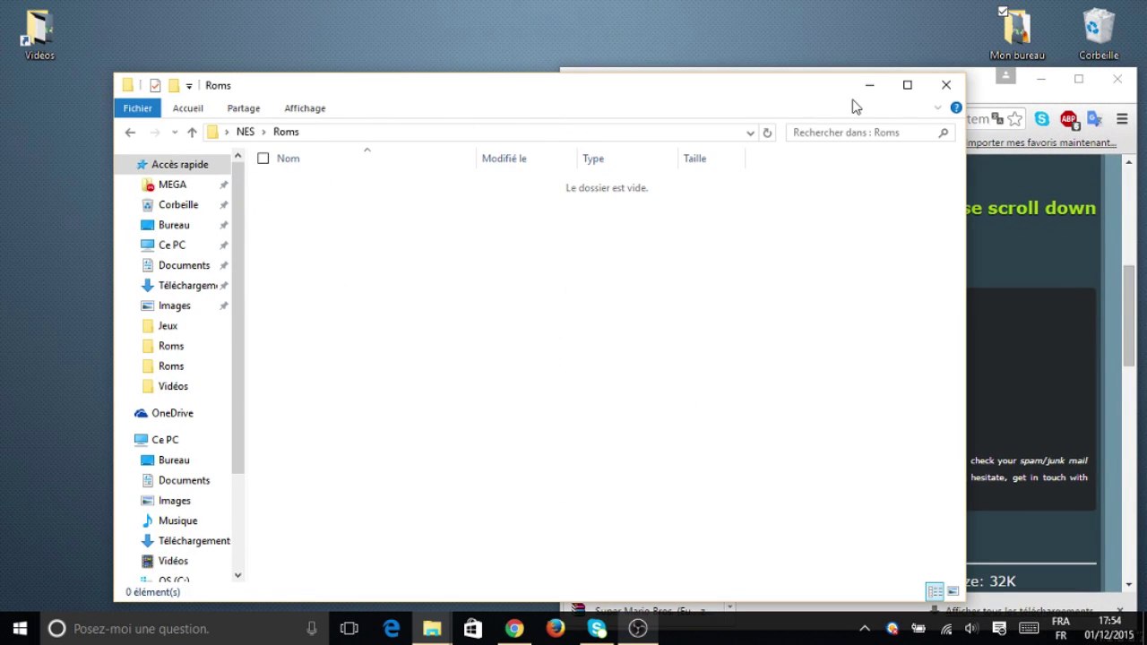
left_click(1127, 366)
left_click_drag(638, 610, 391, 322)
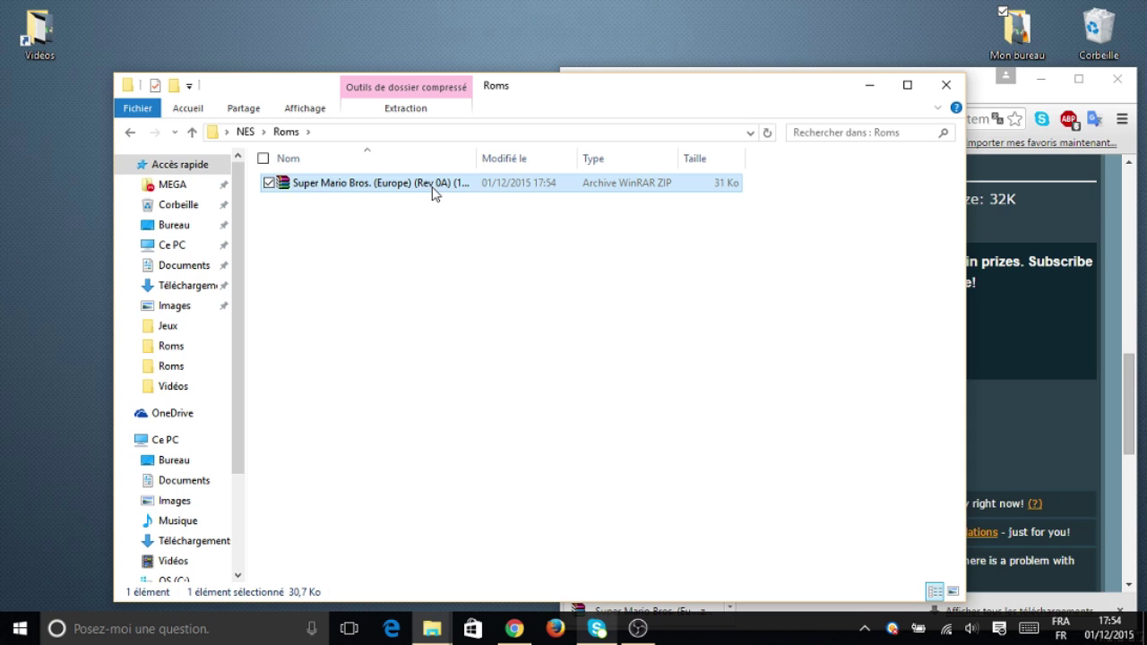
Extract the Super Mario Bros. archive directly into the Roms folder and delete the ZIP file.
right_click(432, 194)
left_click(358, 255)
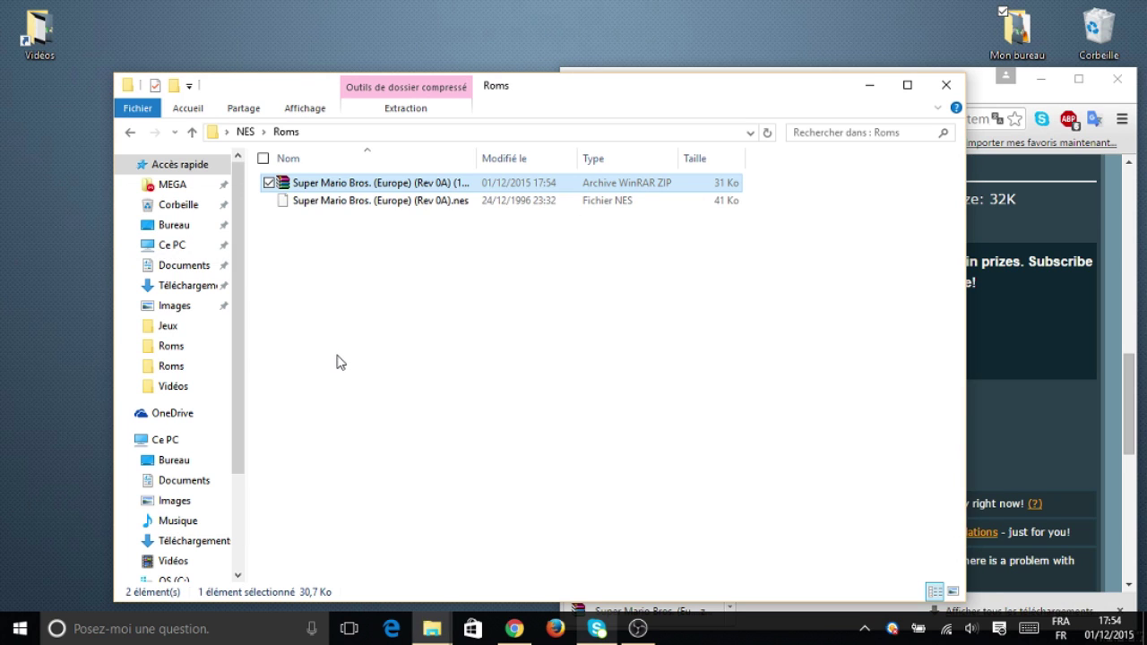
key("Delete")
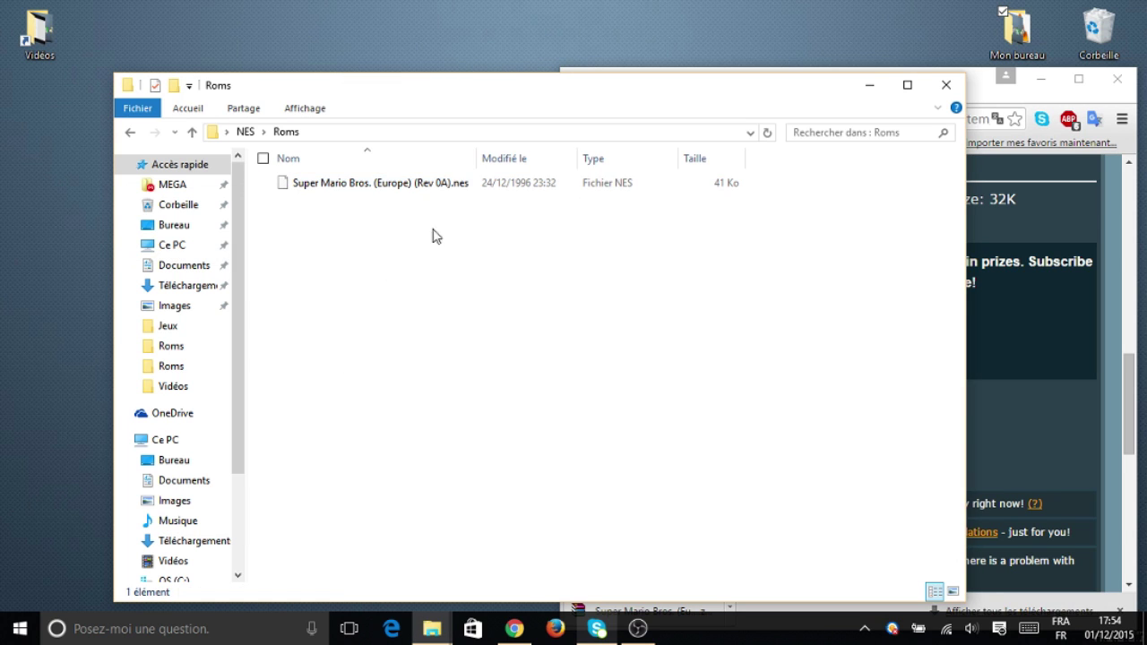
Rename the extracted ROM file as Mario Bros.nes and minimize the Chrome window.
left_click(426, 186)
left_click(426, 186)
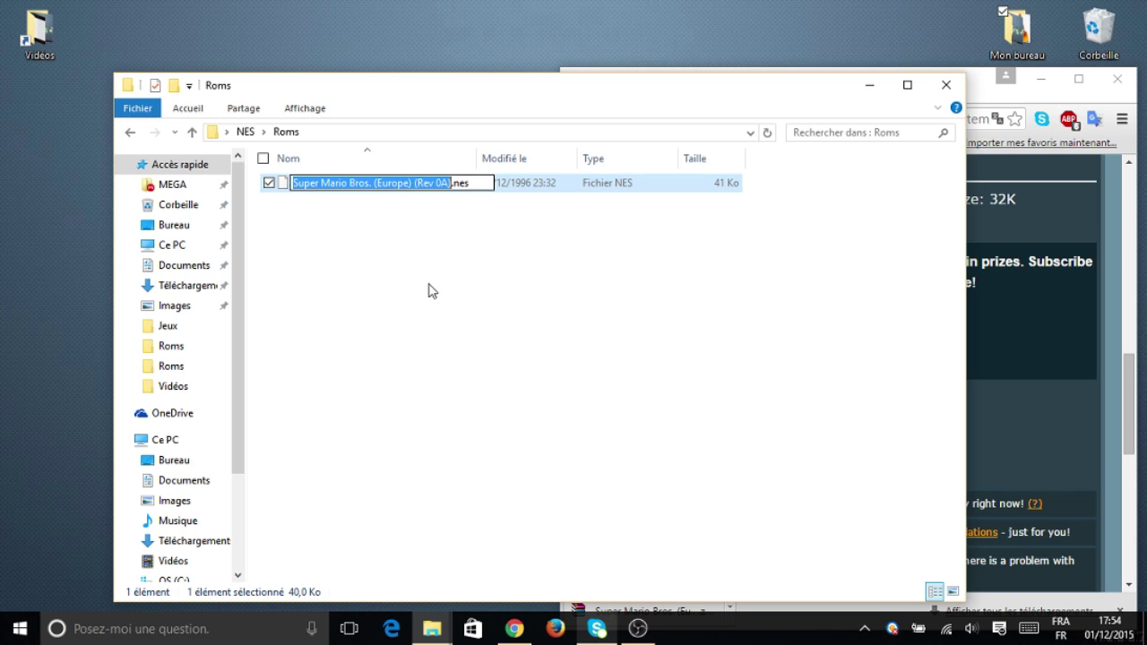
type("Mario Bros")
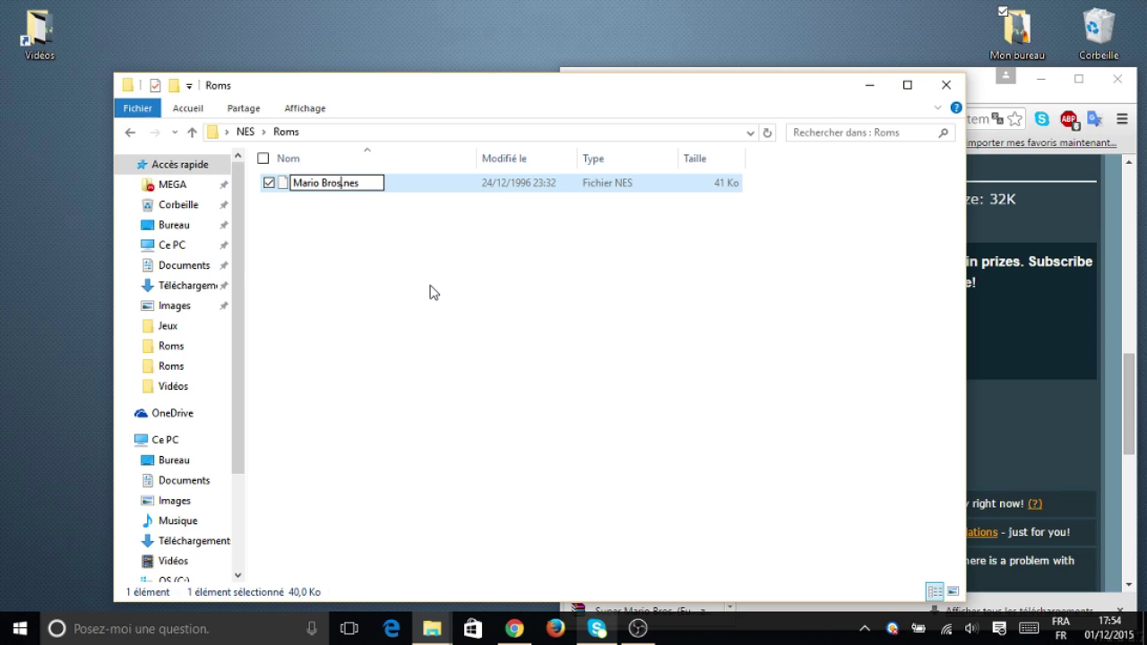
key("Return")
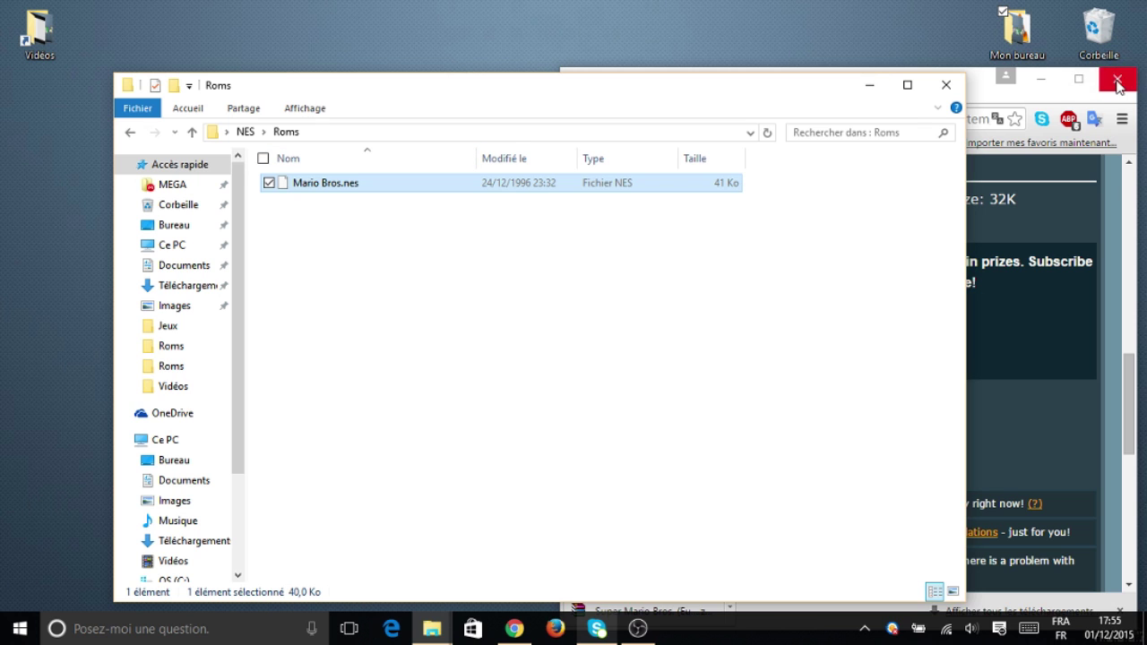
left_click(1041, 83)
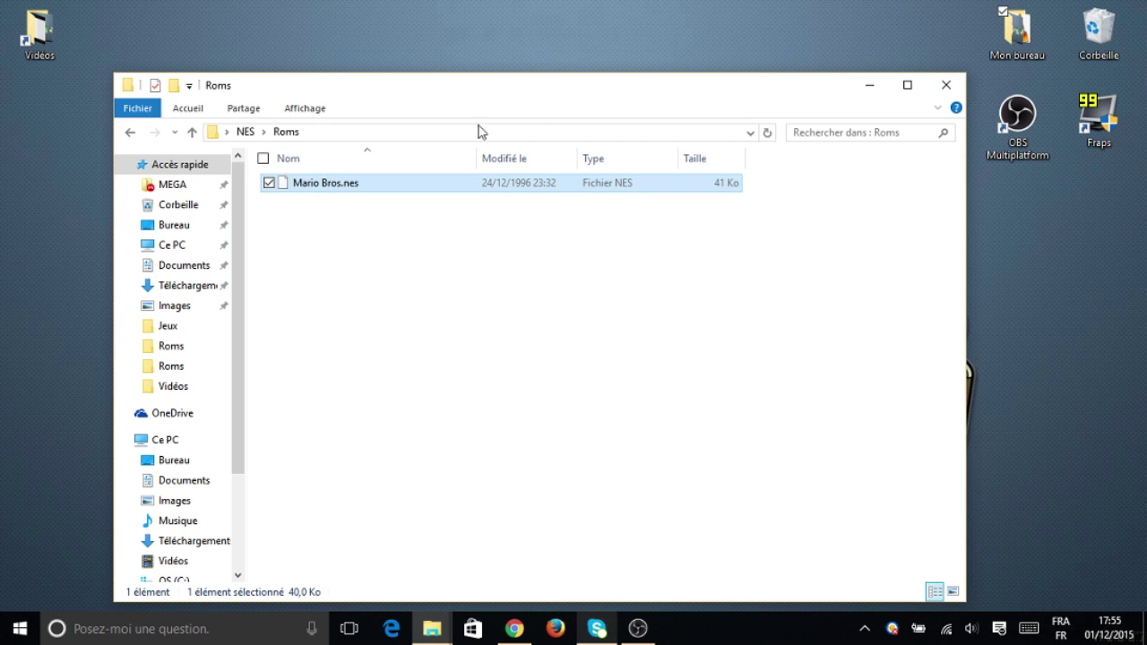
Go back to the NES folder and launch nestopia.exe.
left_click(246, 132)
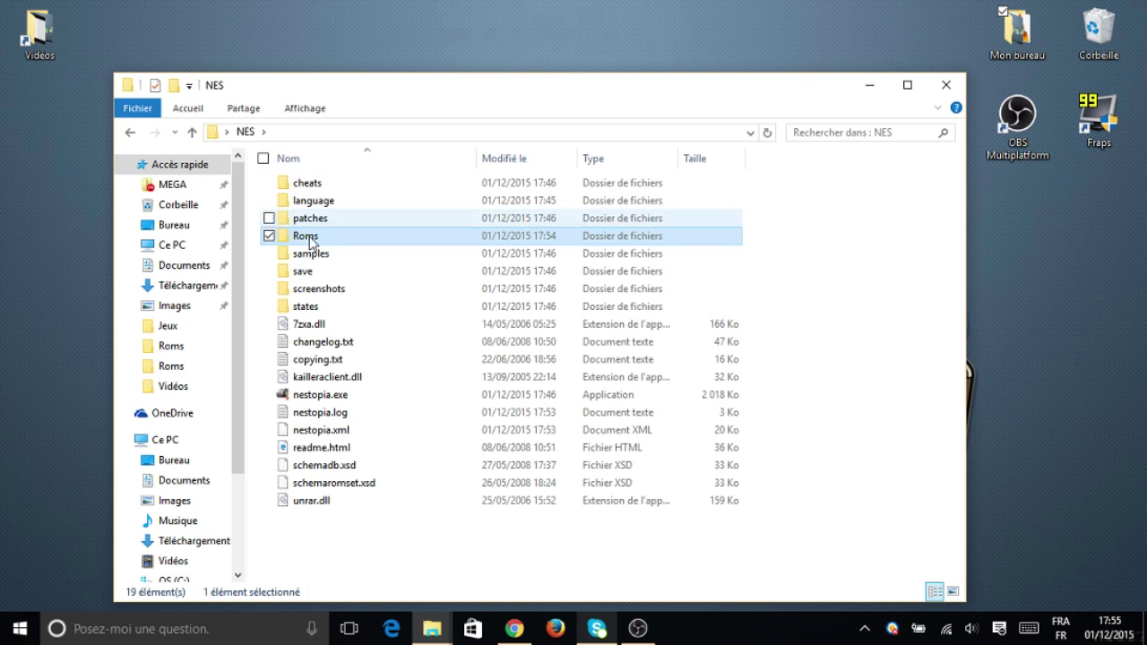
left_click(342, 397)
right_click(344, 395)
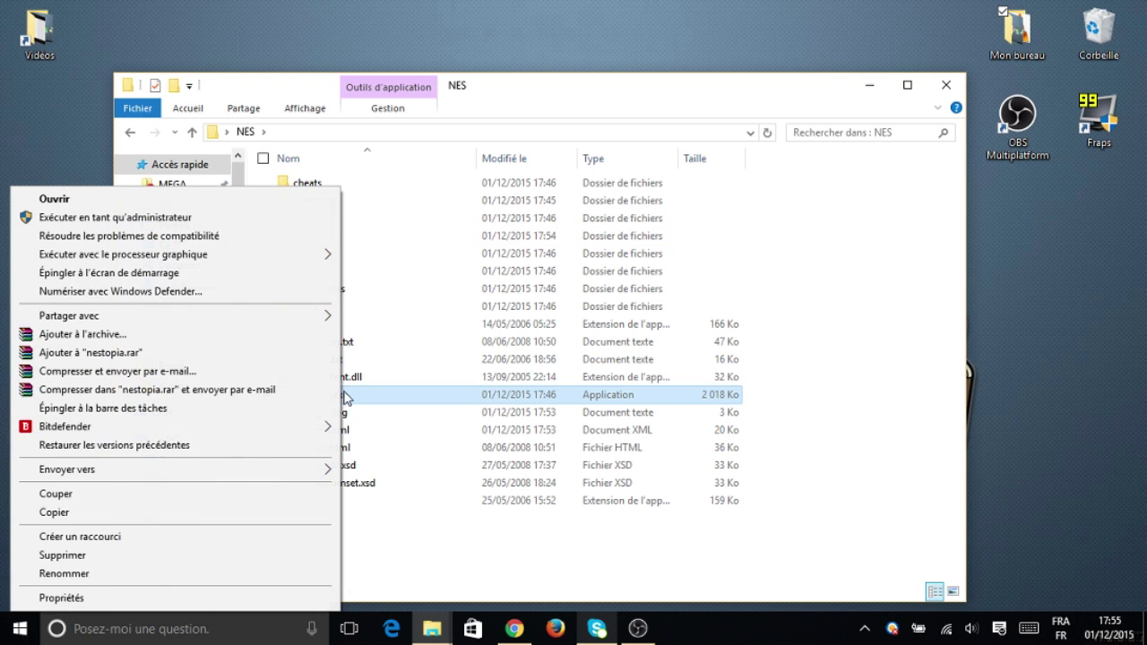
left_click(491, 532)
double_click(355, 397)
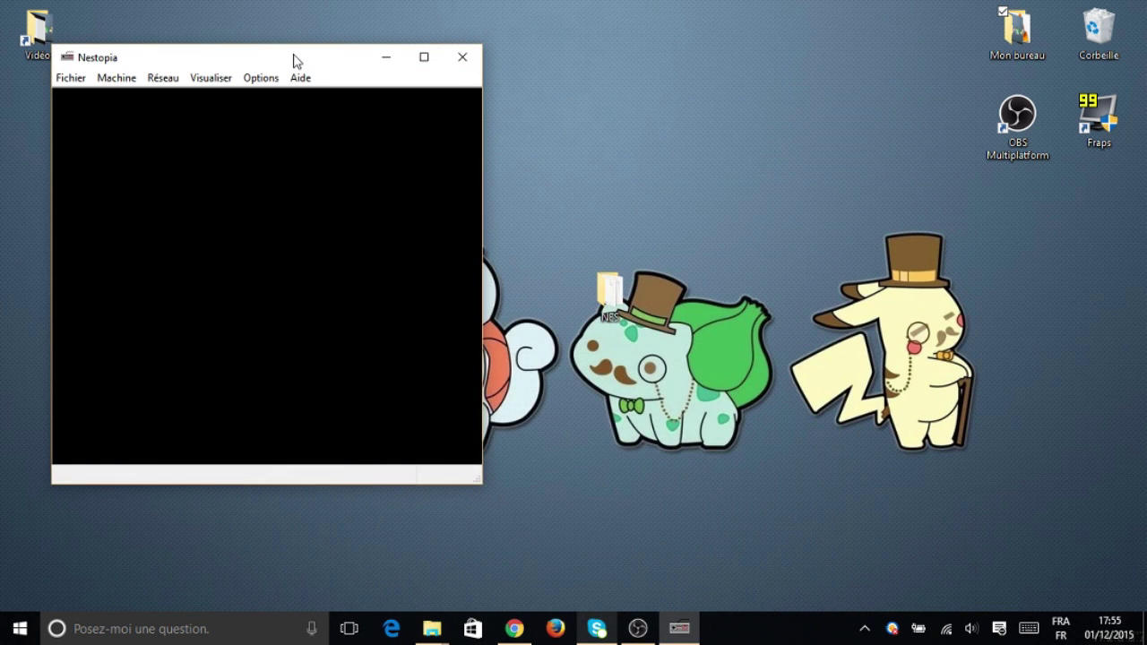
Move the Nestopia window toward the middle of the desktop.
left_click_drag(294, 61, 551, 56)
left_click(470, 73)
mouse_move(315, 140)
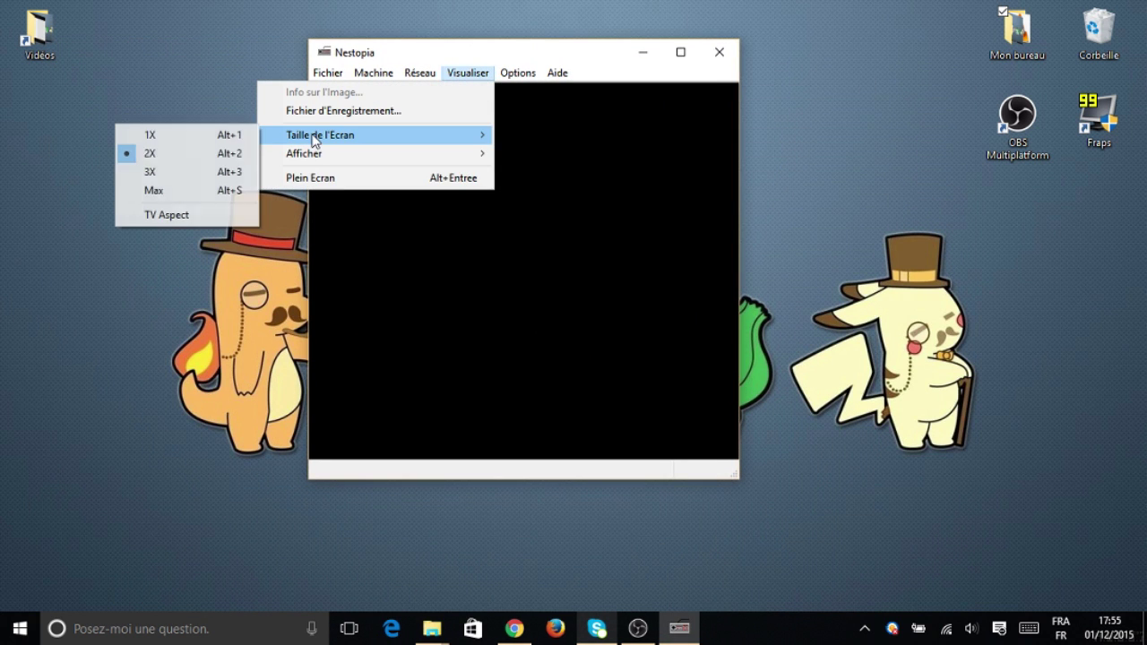
left_click(608, 140)
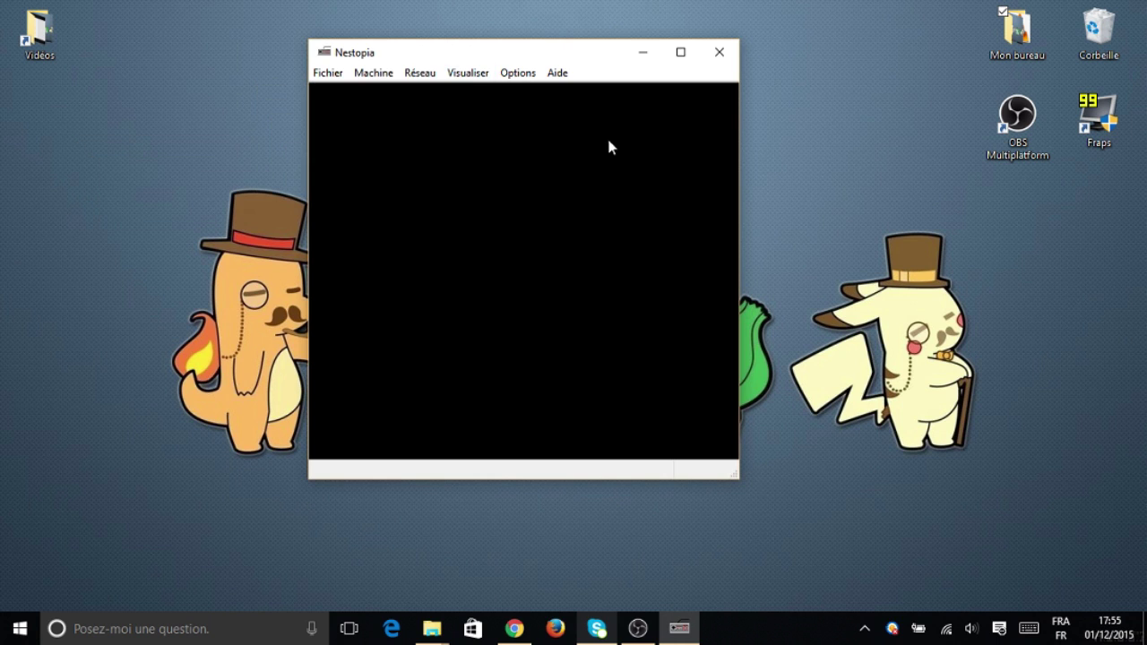
left_click_drag(427, 57, 444, 55)
Load Mario Bros.nes from the Roms folder into Nestopia.
left_click(347, 74)
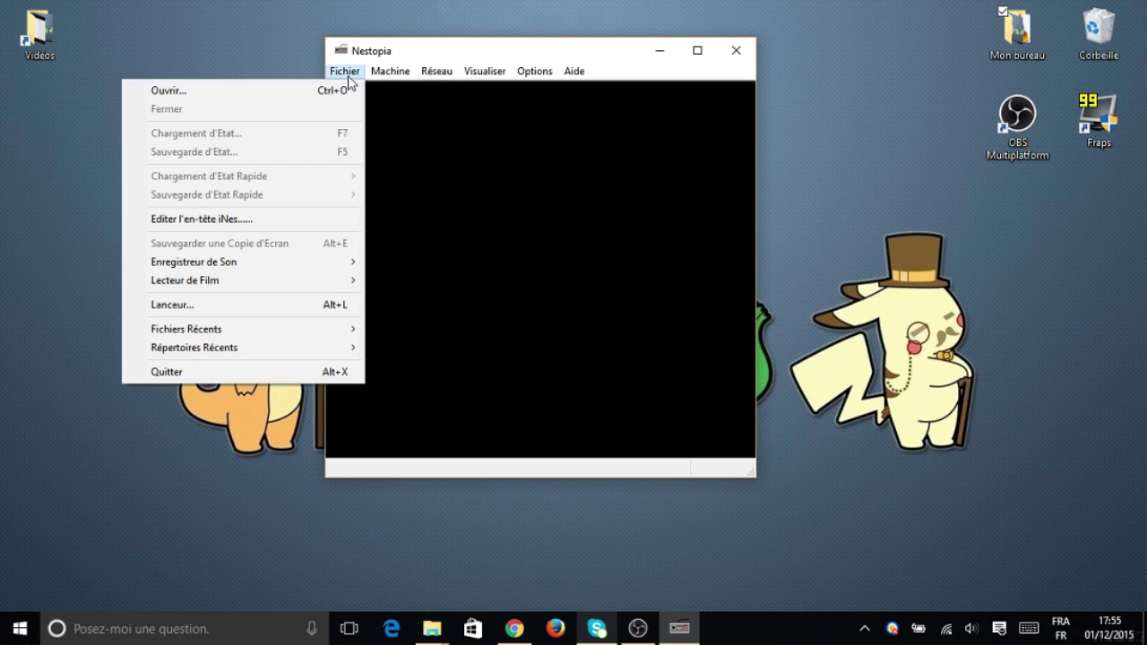
left_click(328, 93)
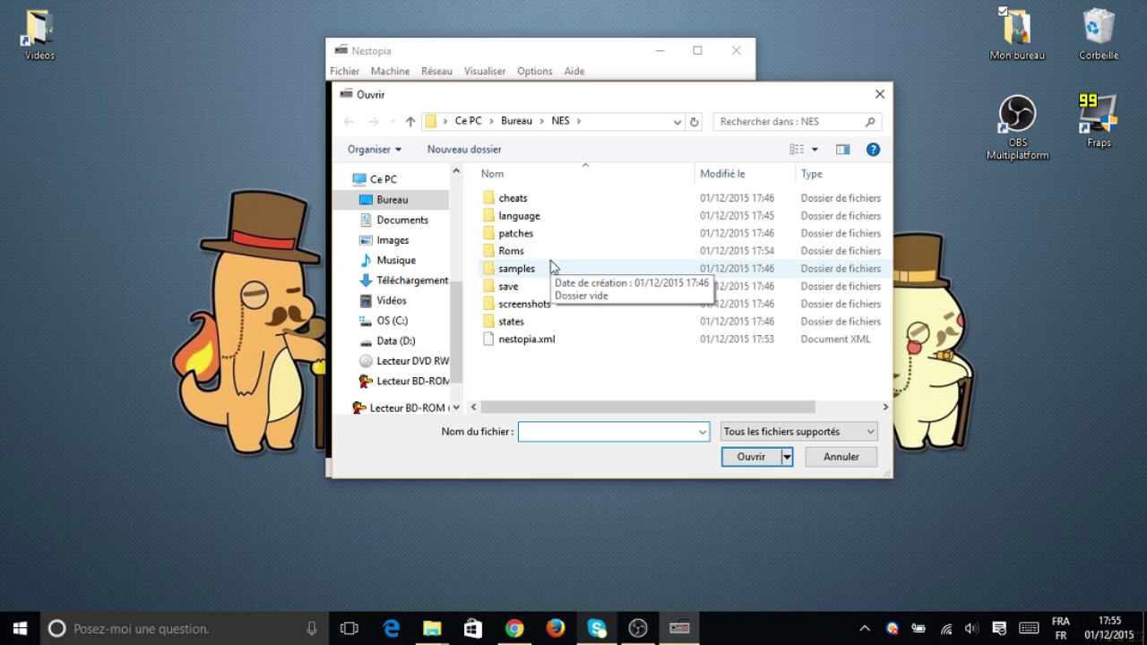
double_click(535, 253)
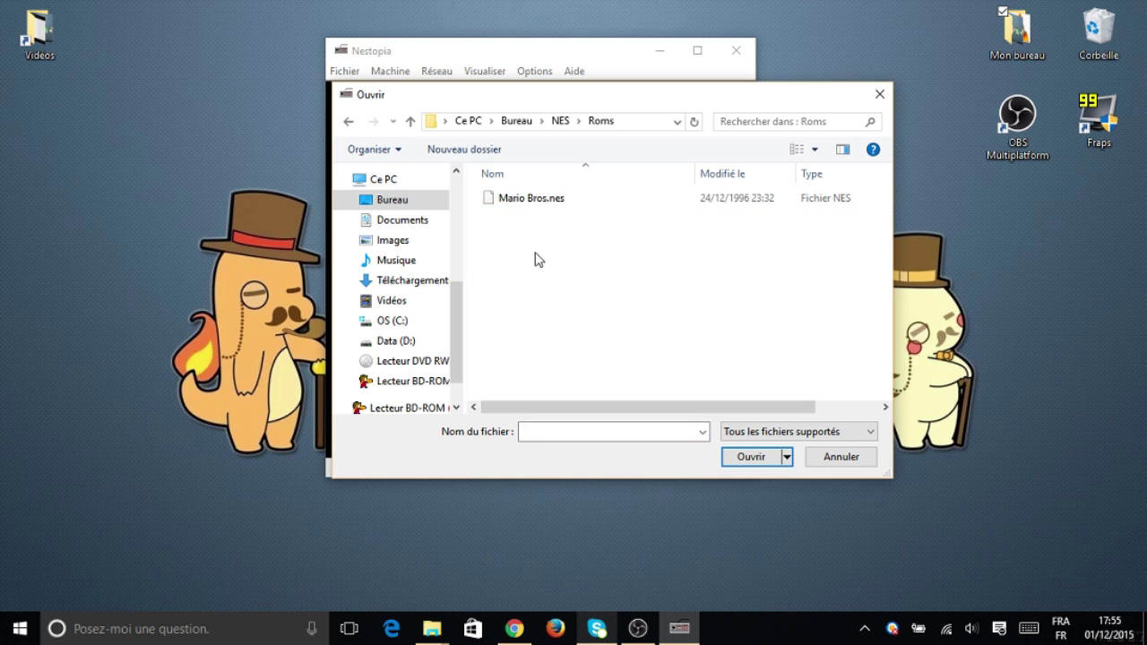
left_click(570, 204)
left_click(750, 462)
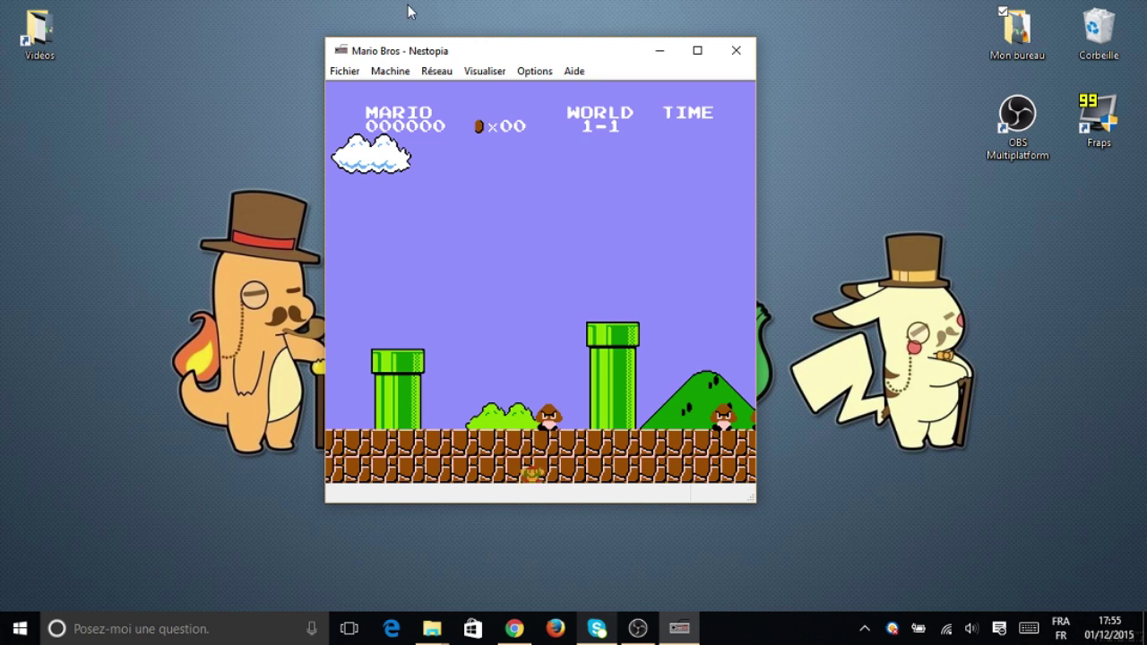
Set the game's screen size to Max.
left_click_drag(462, 53, 480, 55)
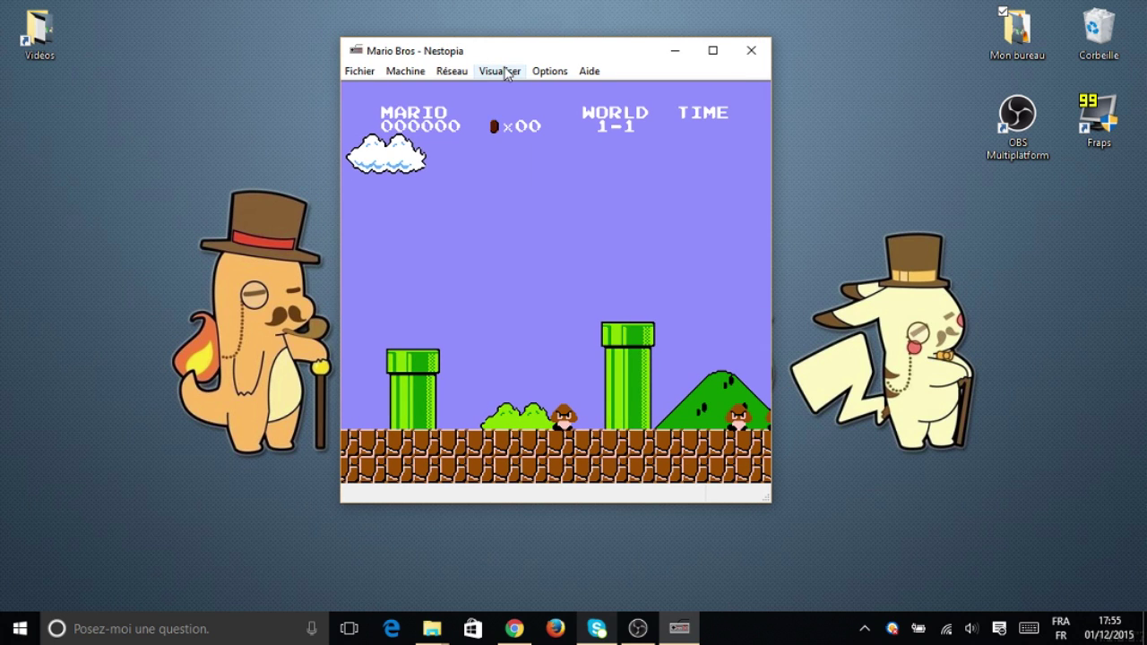
left_click(506, 73)
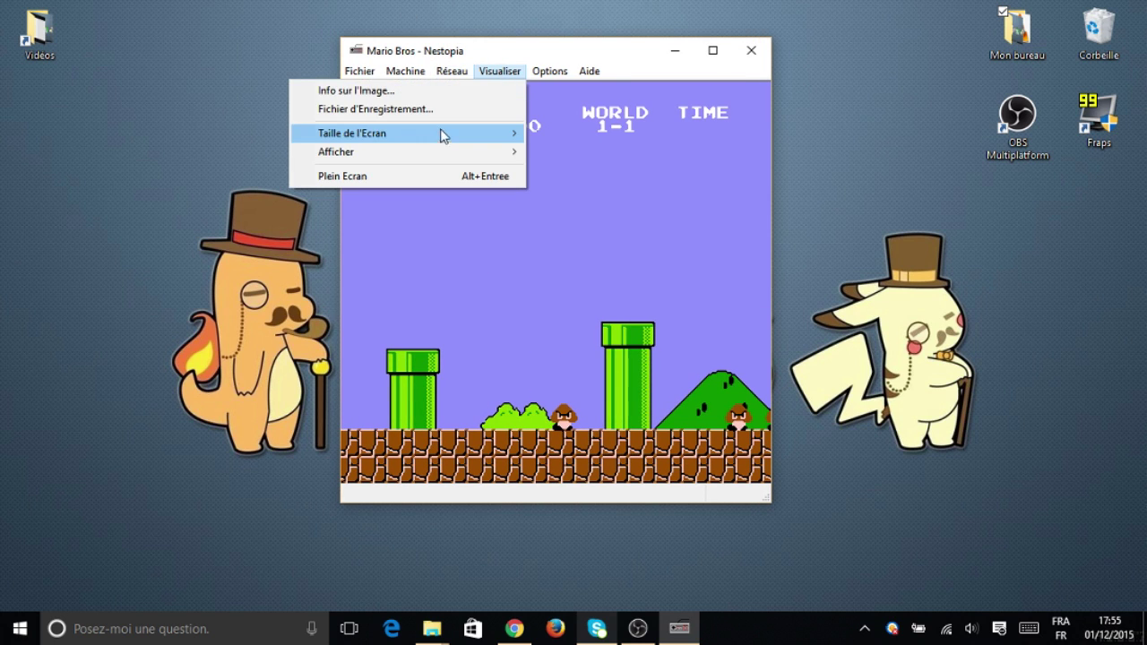
mouse_move(430, 141)
left_click(220, 188)
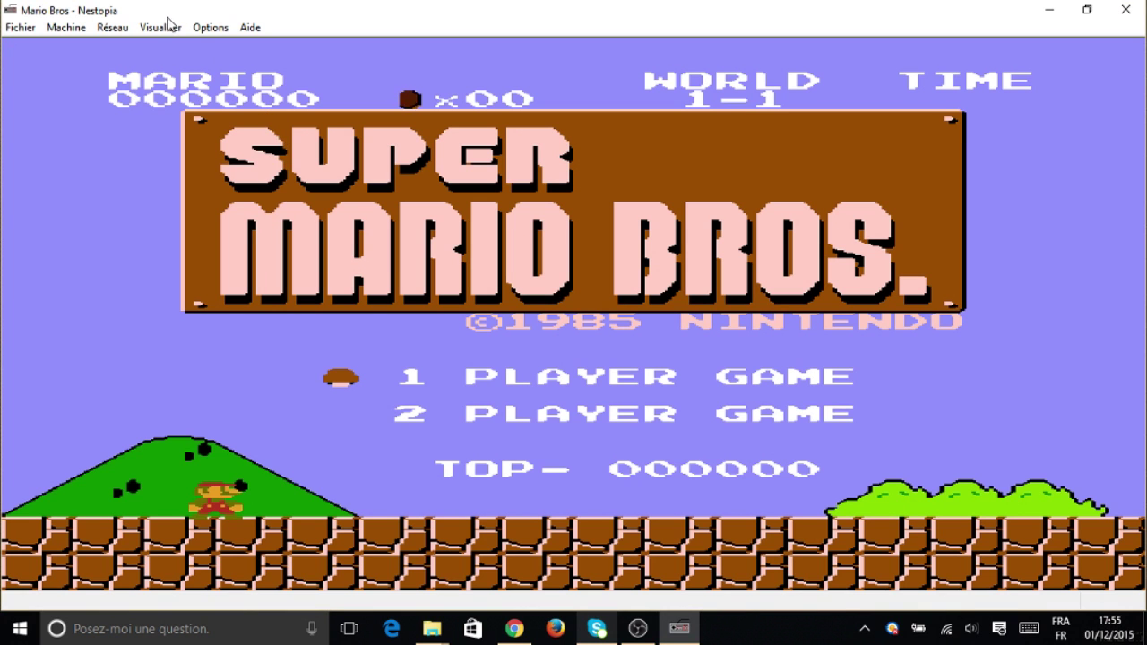
Set the game's screen size to 3X and move the window up to the desktop's upper edge.
left_click(166, 24)
mouse_move(112, 90)
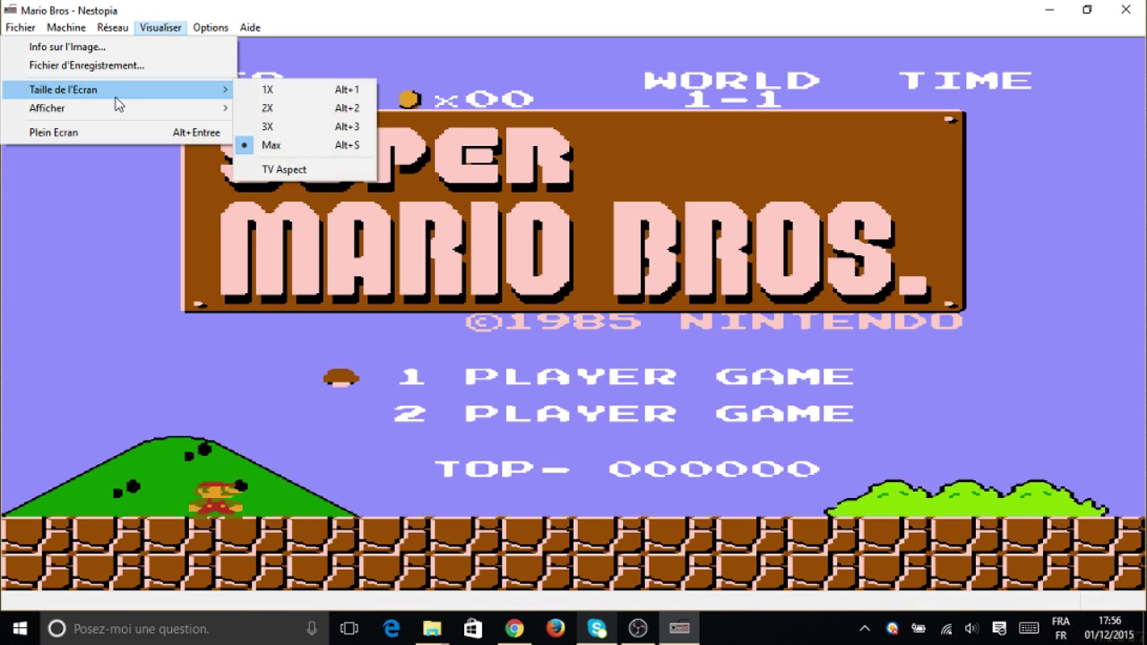
left_click(269, 128)
left_click_drag(514, 54, 490, 17)
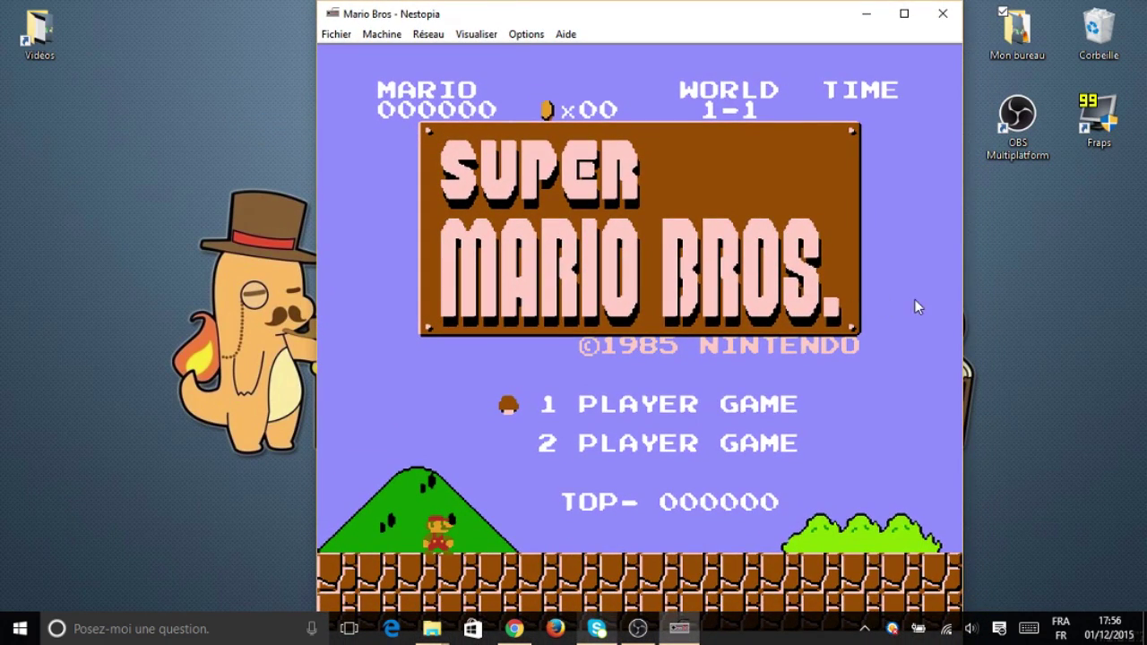
Start a one-player game, run Mario forward in World 1-1, and mute the computer's sound.
left_click_drag(664, 31, 657, 2)
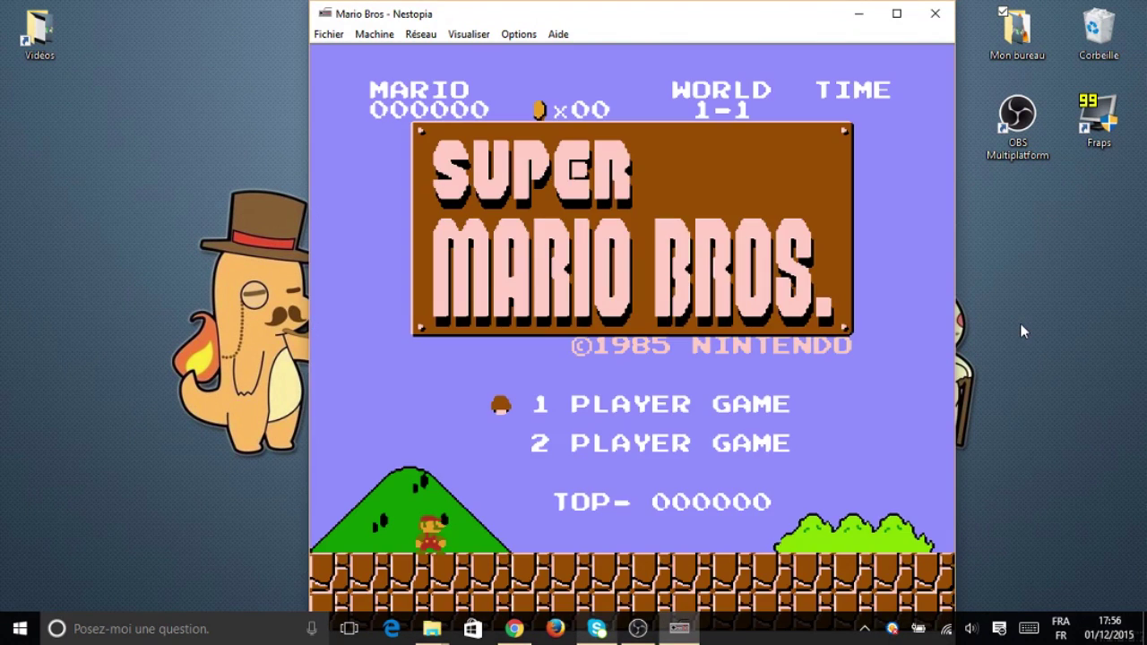
key("Return")
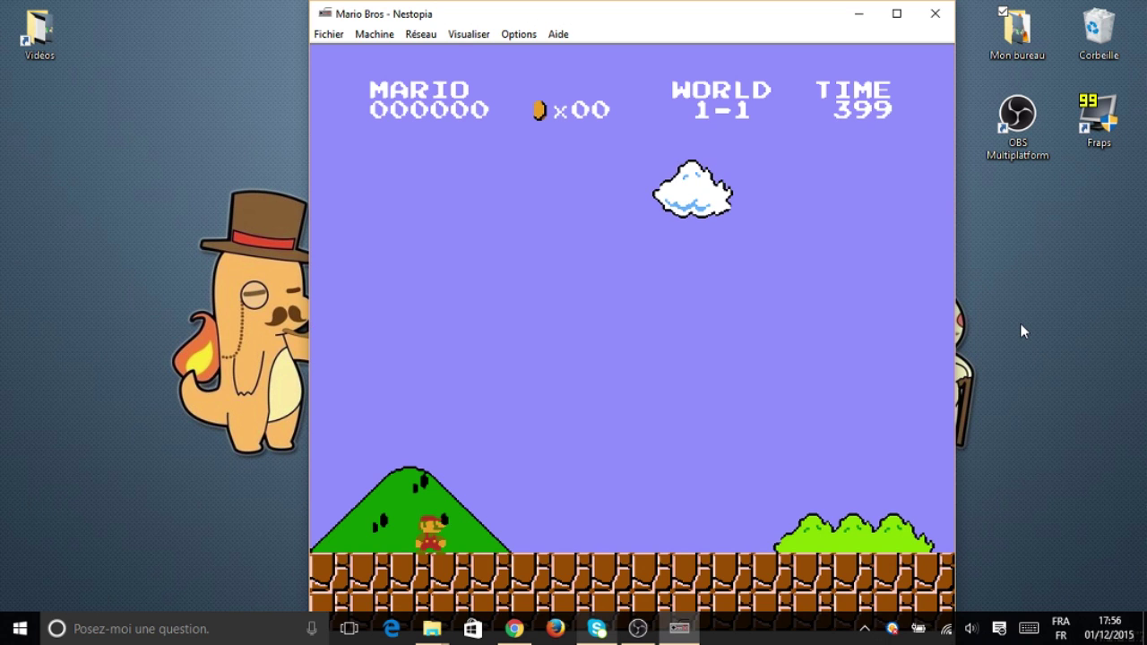
key("Right")
key("period")
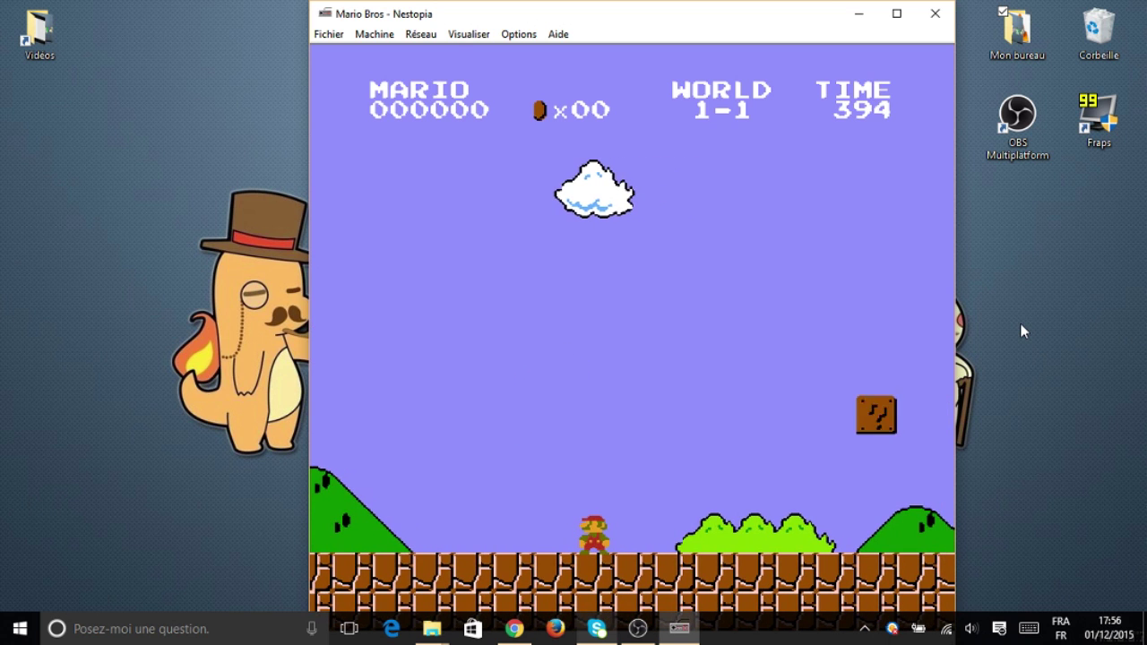
key("XF86AudioLowerVolume")
key("XF86AudioMute")
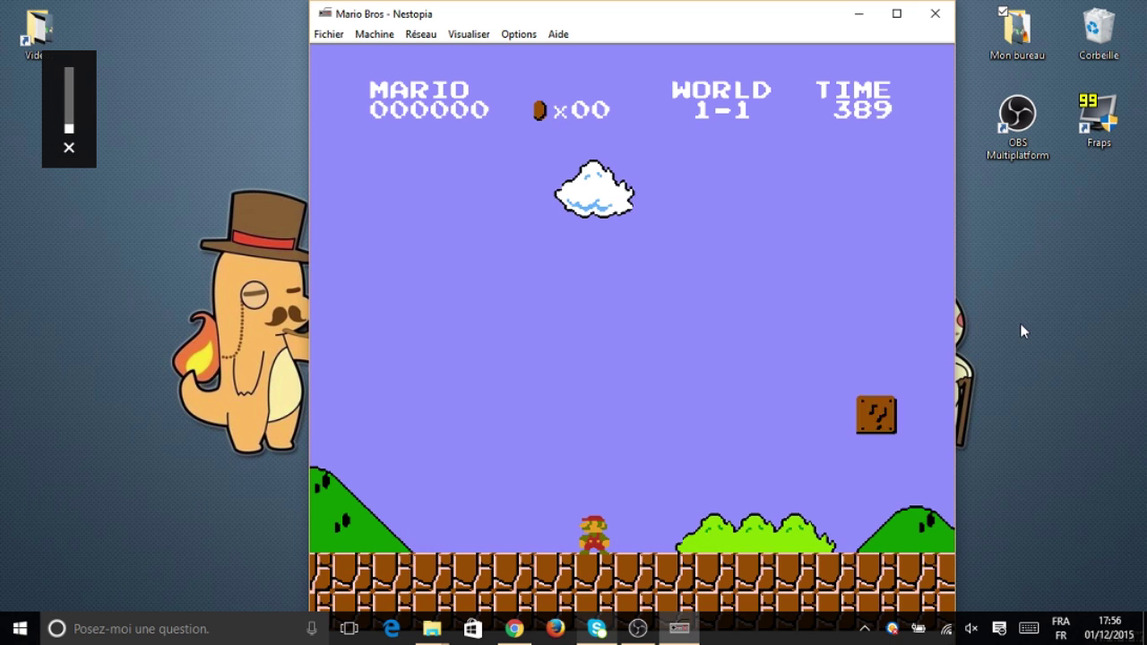
Jump Mario over the first Goomba and hit the first question block from below.
key("Right")
key("period")
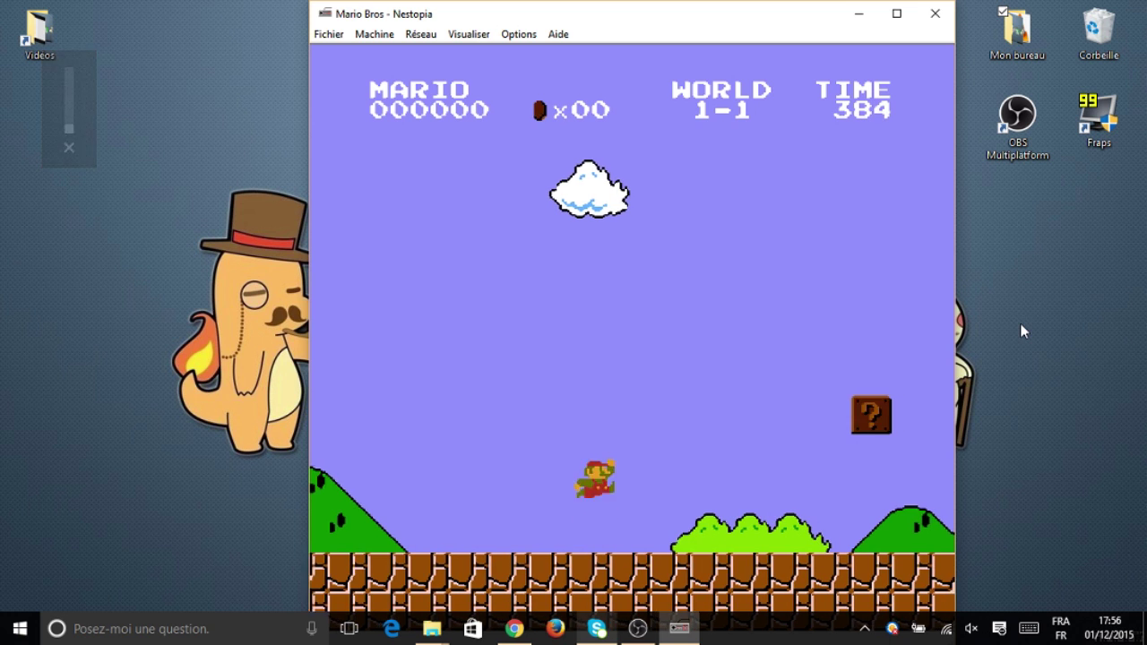
key("period")
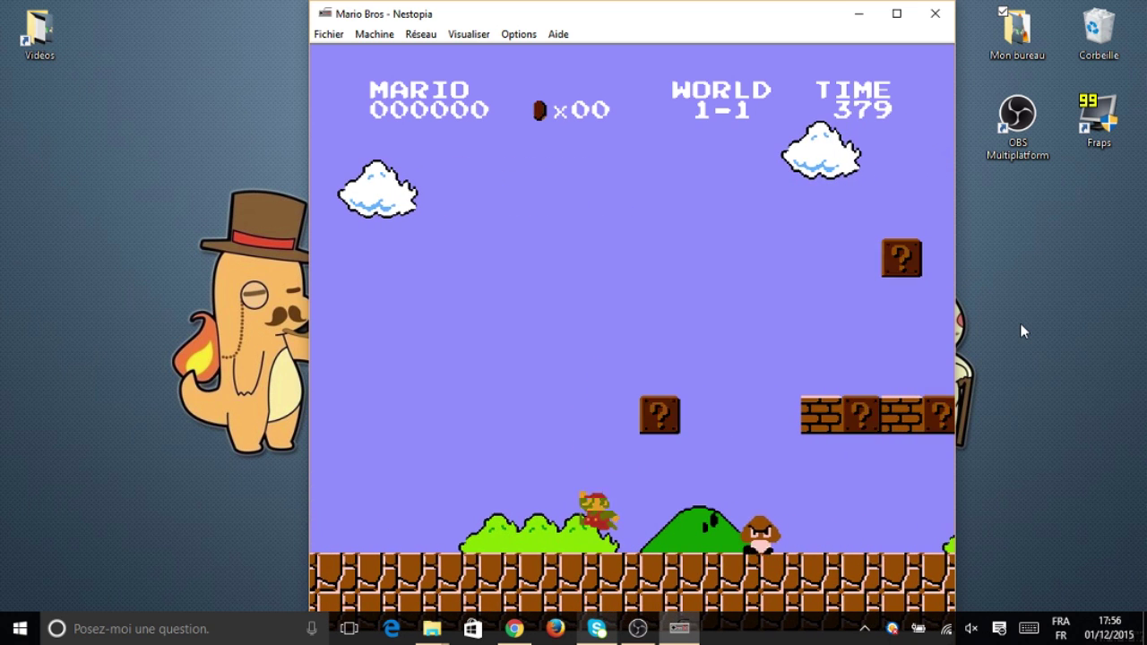
key("Left")
key("Right")
key("period")
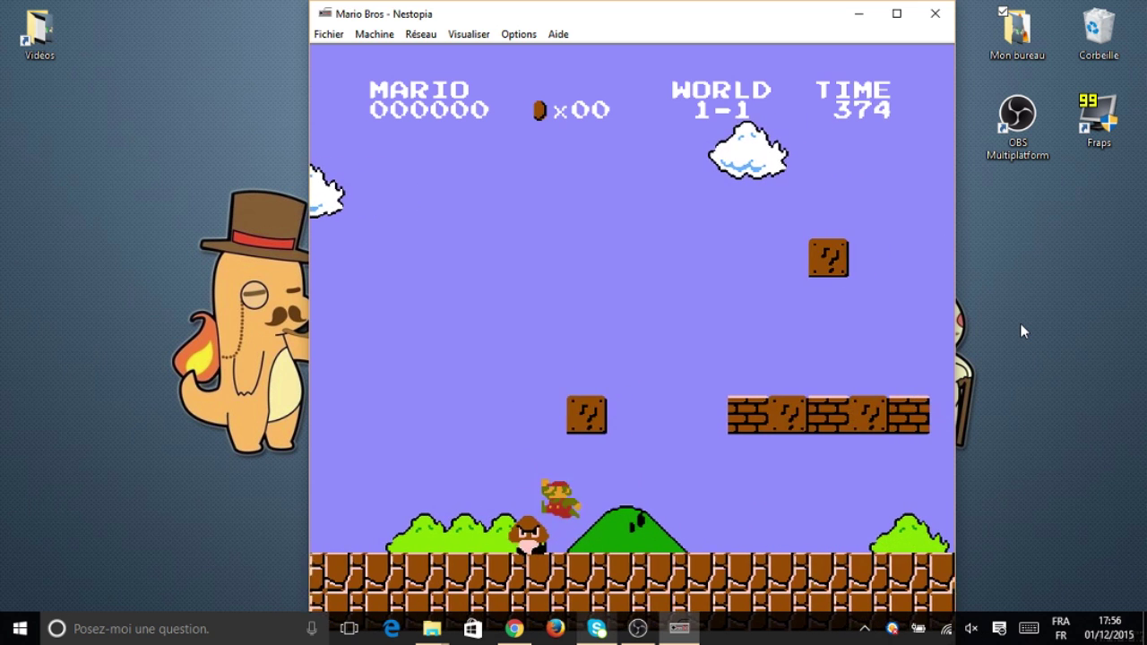
key("period")
key("Right")
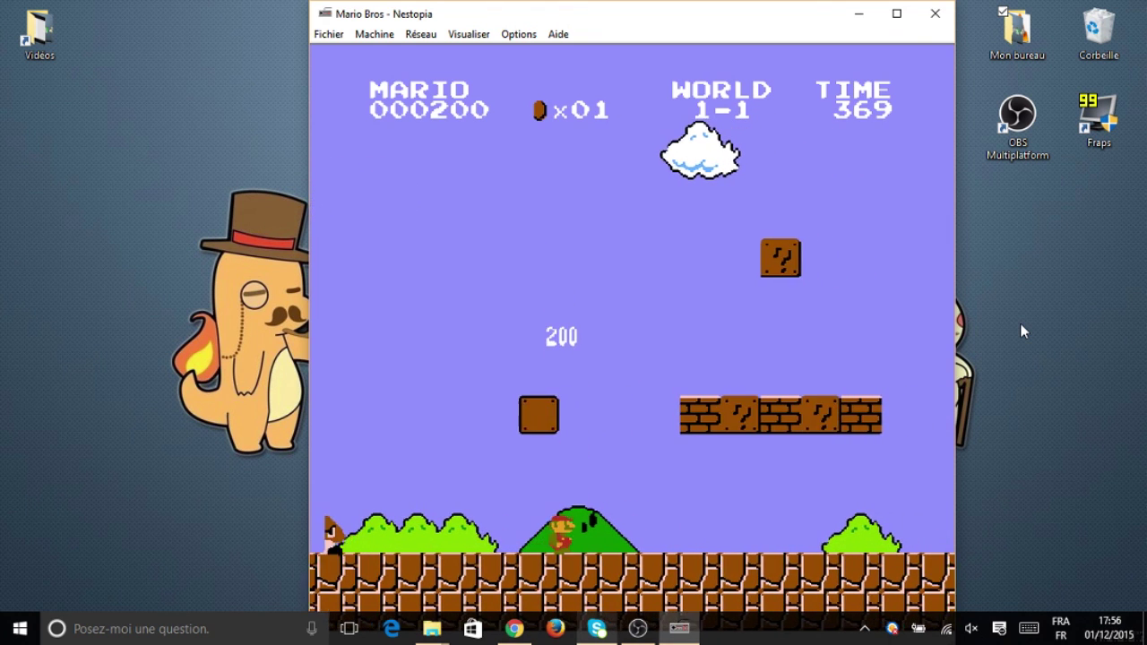
Hit both question blocks in the brick row and collect the mushroom before the first pipe.
key("period")
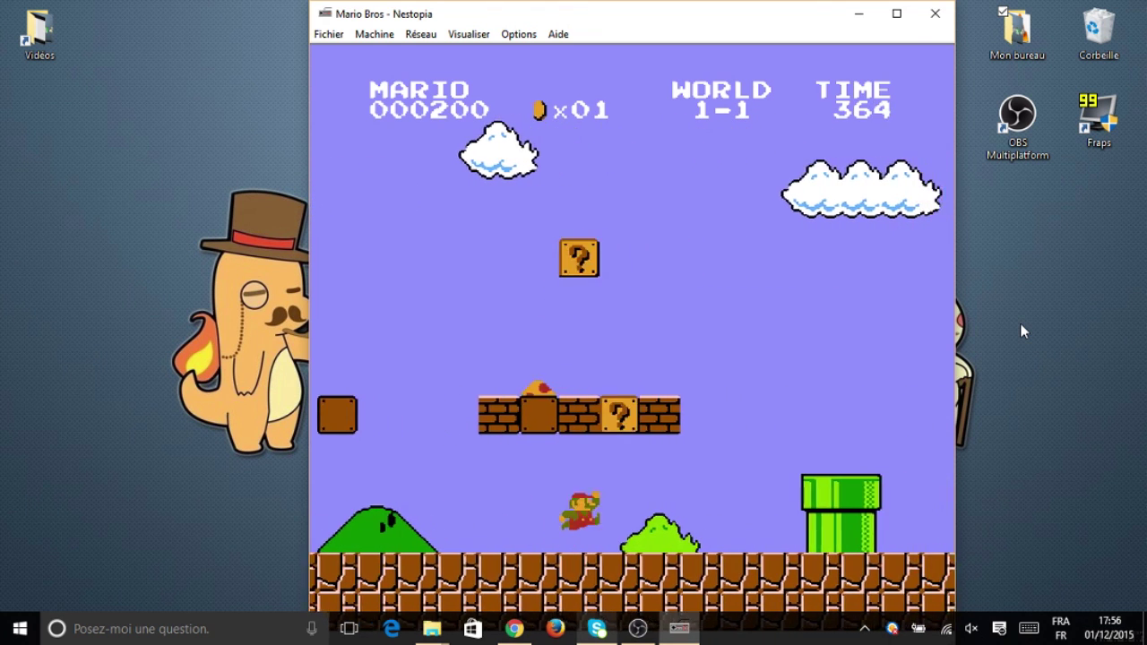
key("period")
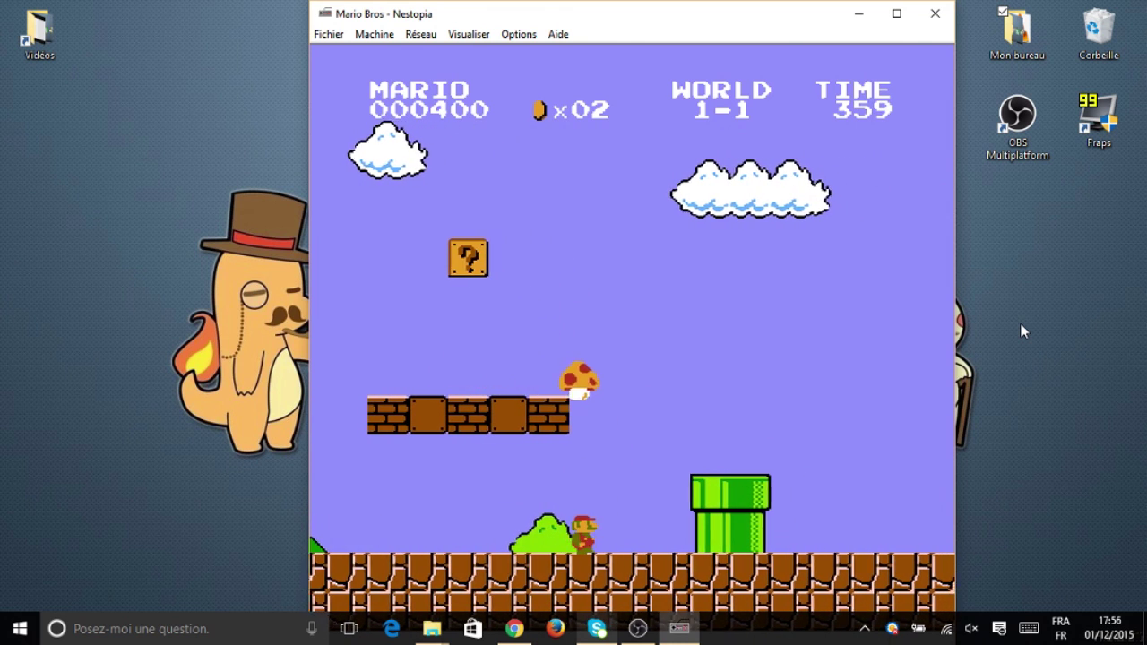
key("Right")
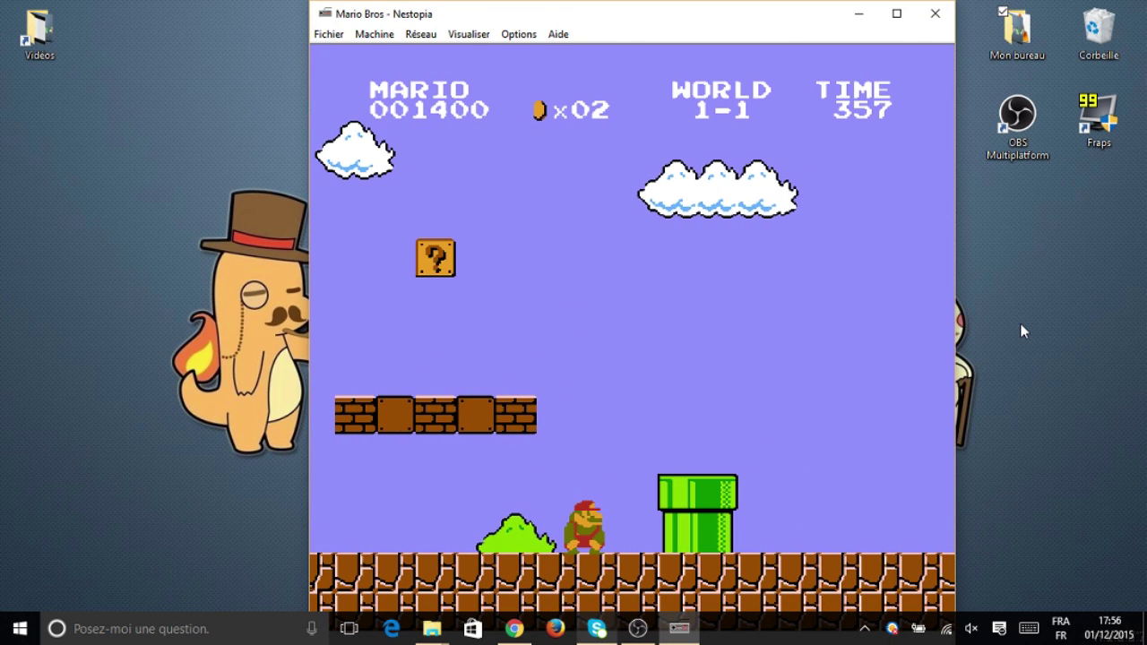
Climb onto the brick row and hit the upper question block for its coin.
key("period")
key("Left")
key("period")
key("Left")
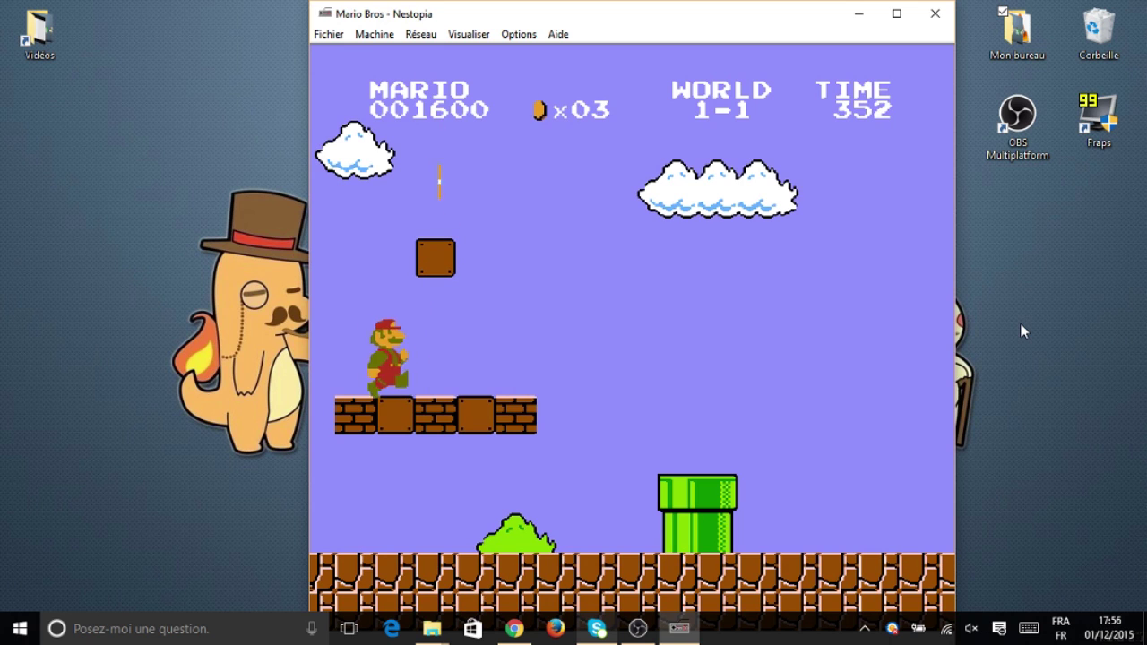
key("period")
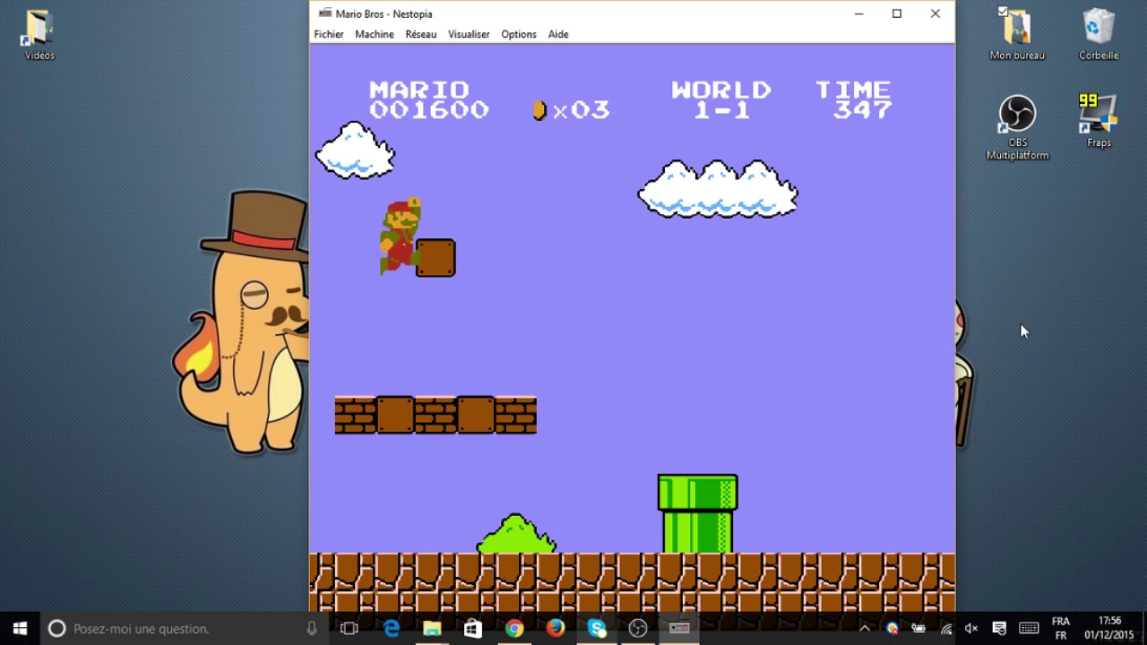
Get Mario past the first pipe and land him on top of the second one.
key("Right")
key("Right")
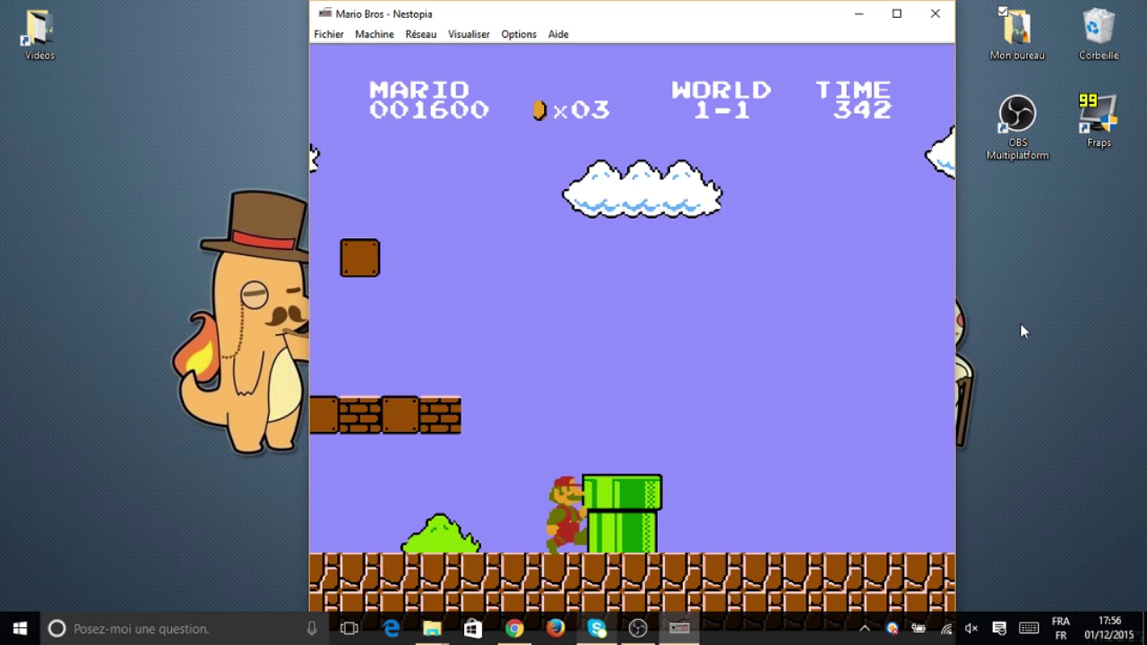
key("period")
key("Right")
key("period")
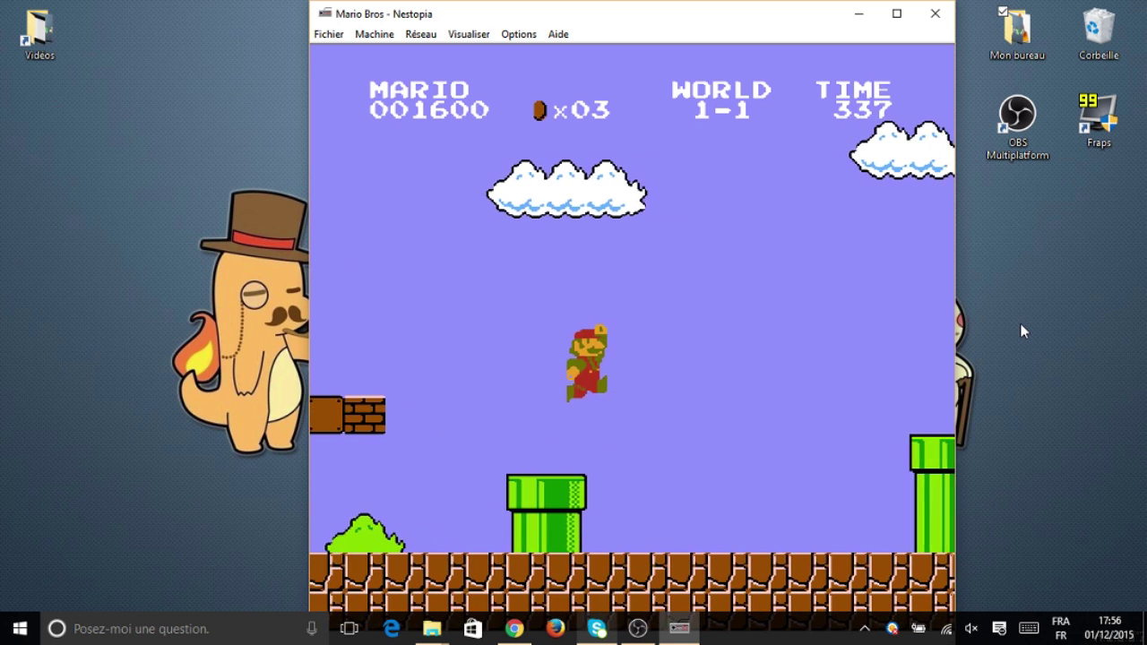
key("Right")
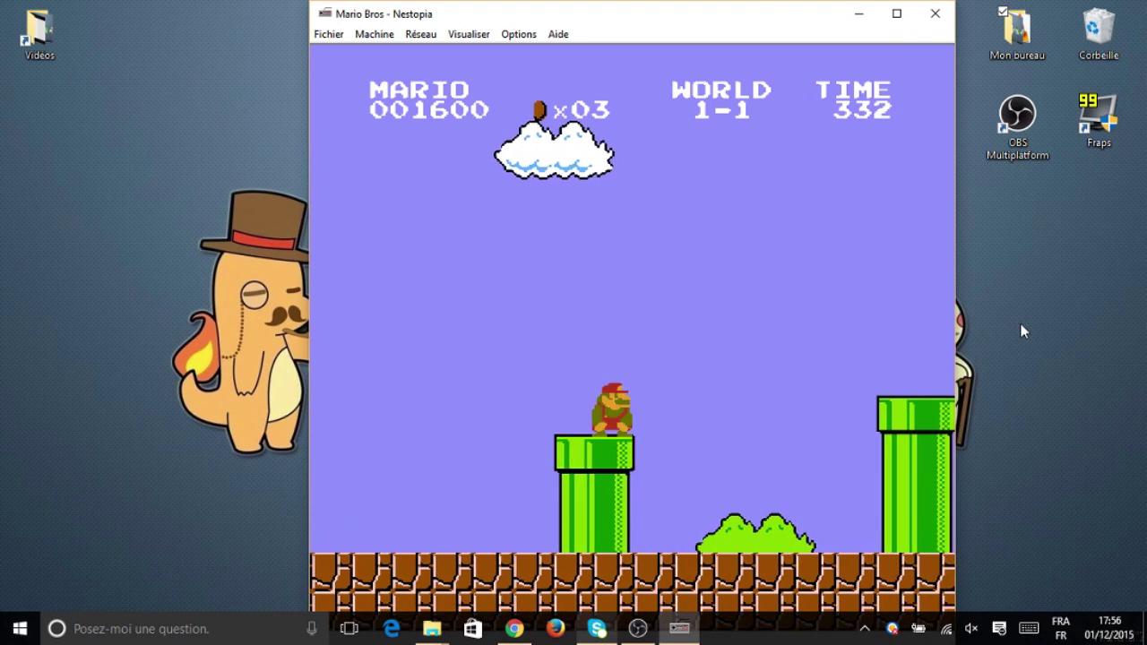
Jump from the second pipe to the third and drop to the ground behind the two Goombas.
key("x")
key("Right")
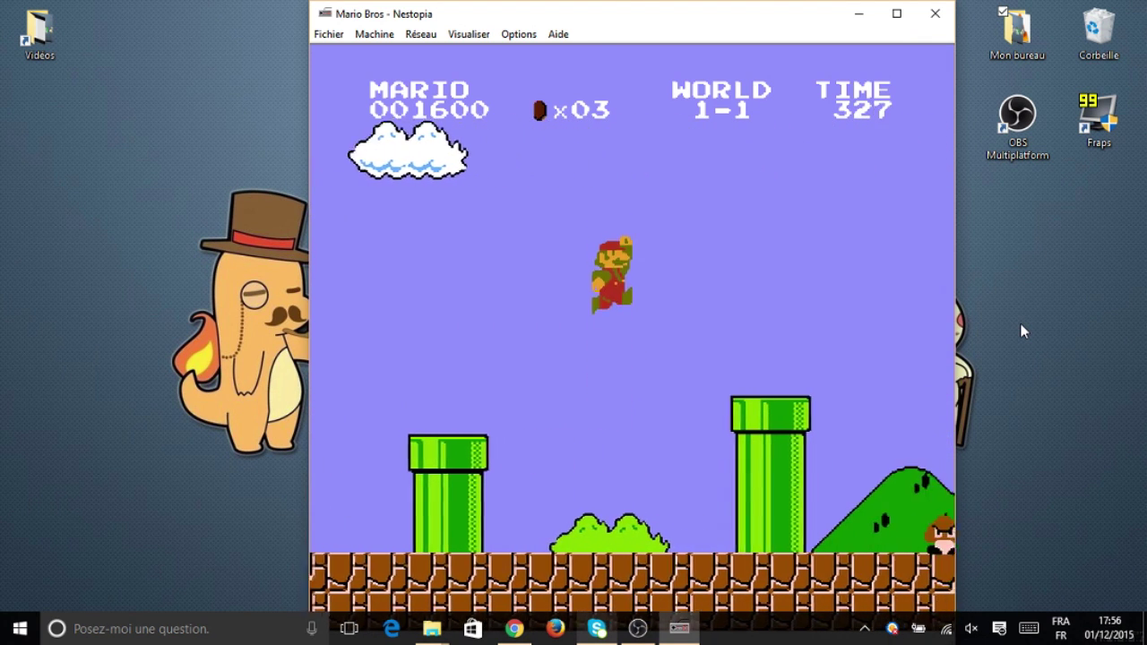
key("x")
key("Right")
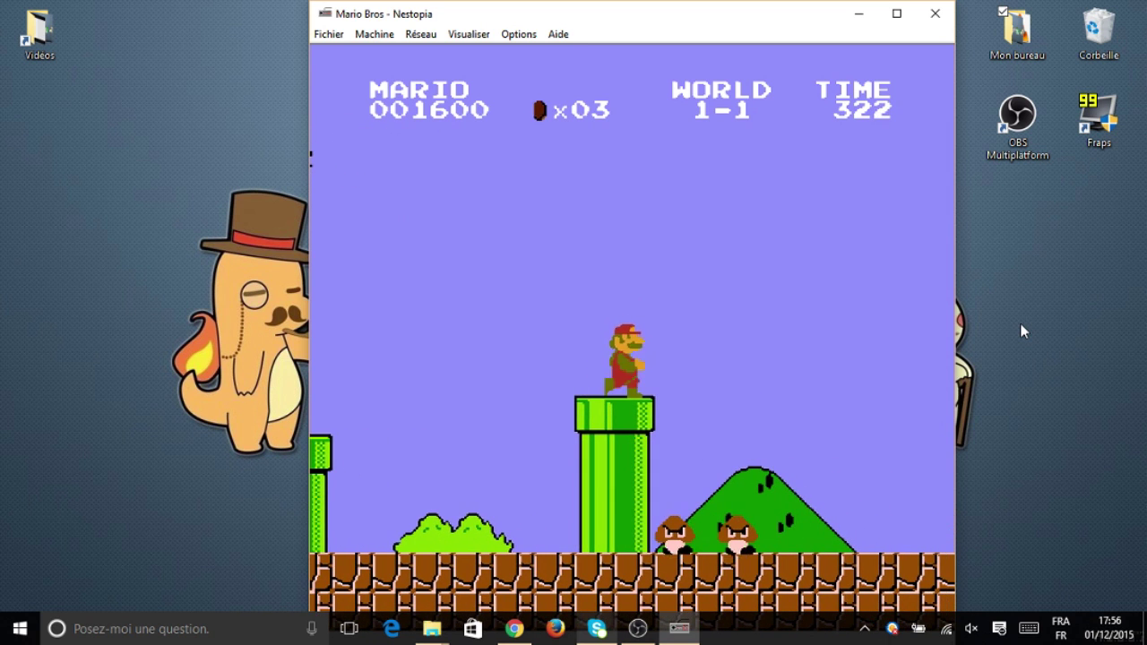
key("x")
key("Right")
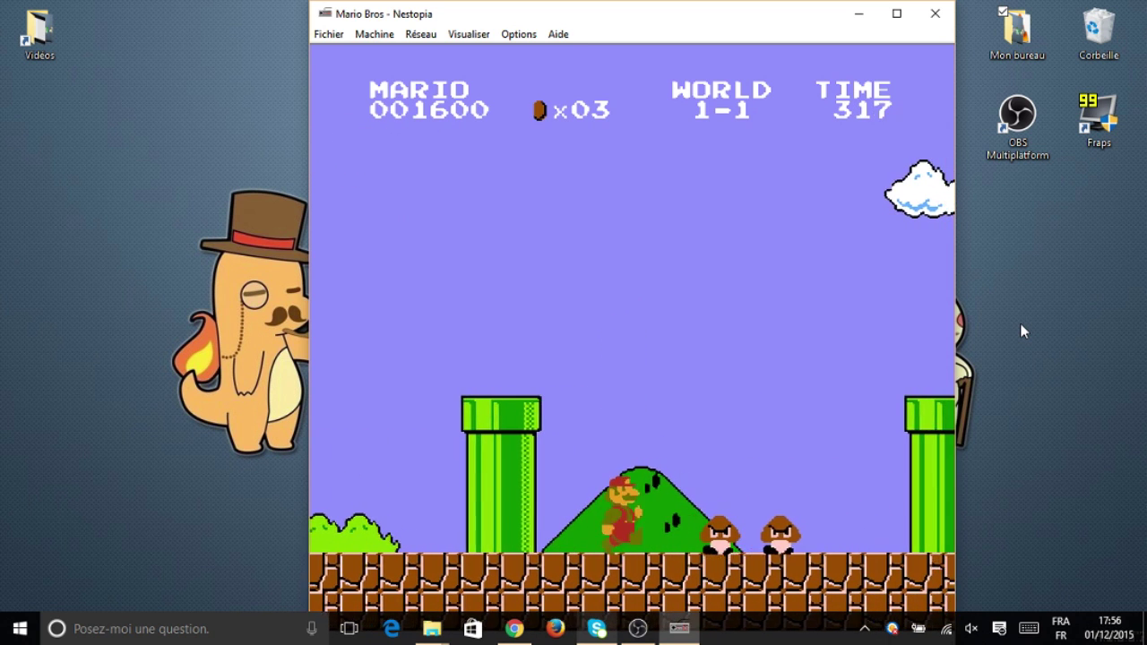
Stomp a Goomba, climb onto the fourth pipe and go down into it.
key("x")
key("Right")
key("x")
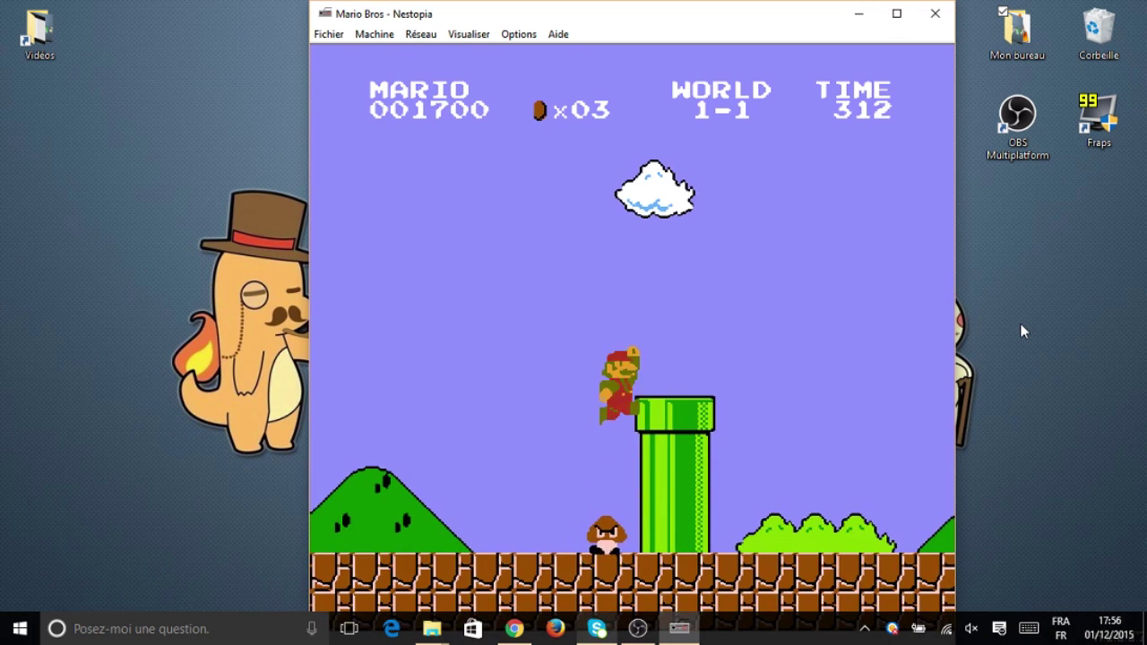
key("Right")
key("x")
key("Left")
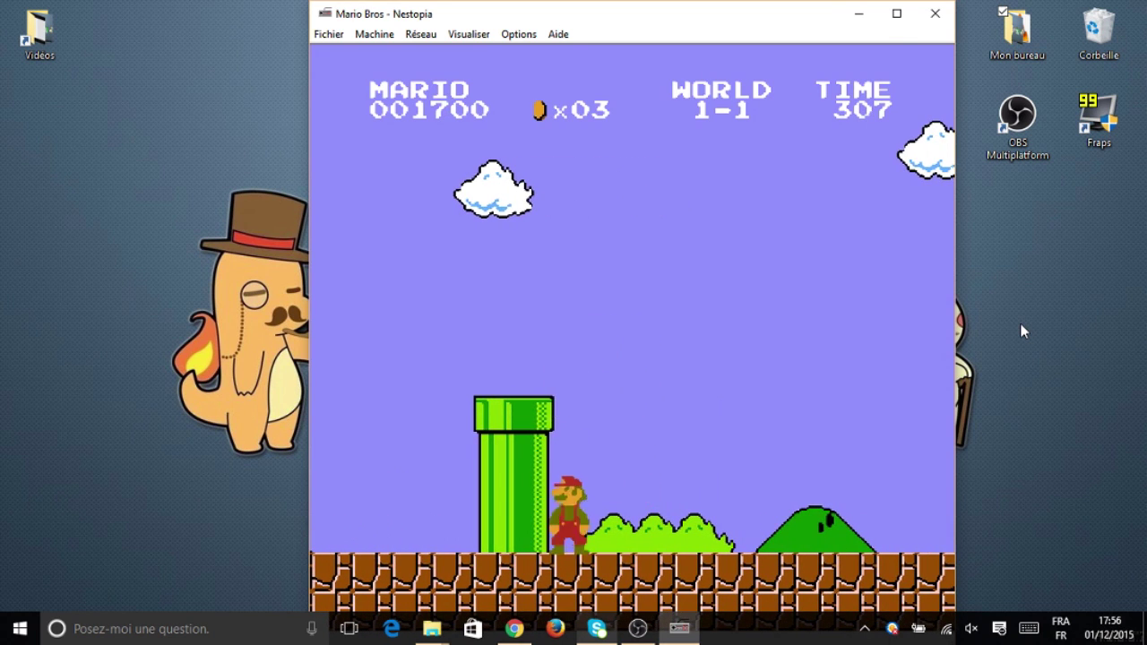
key("x")
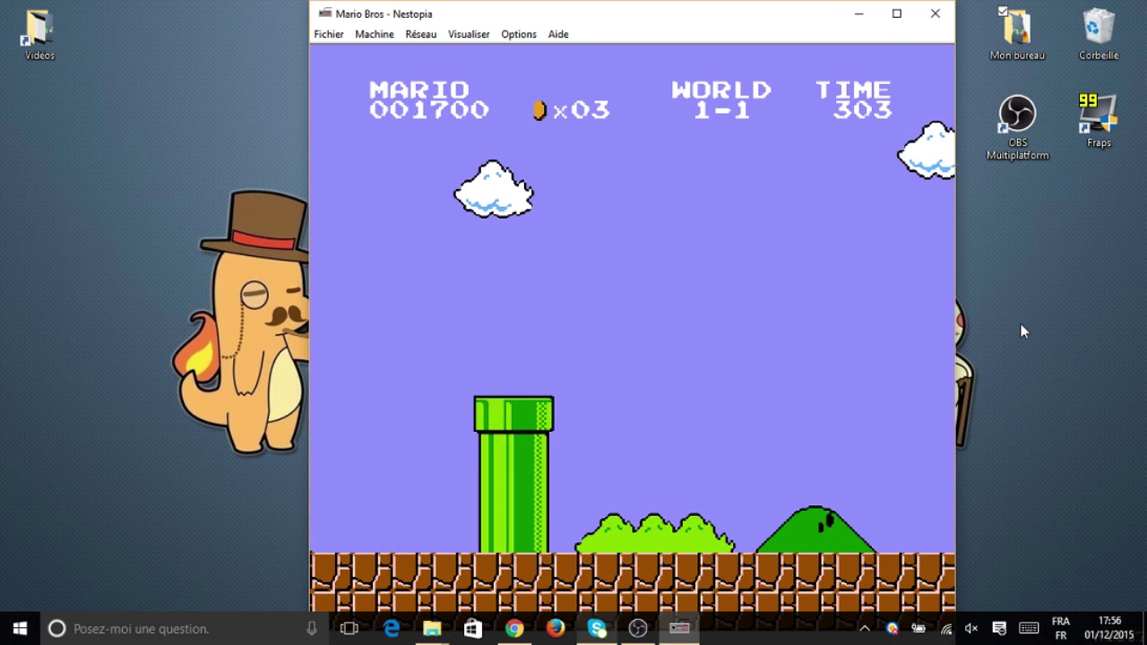
Collect all the coins in the underground room and leave through the side pipe.
key("x")
key("Right")
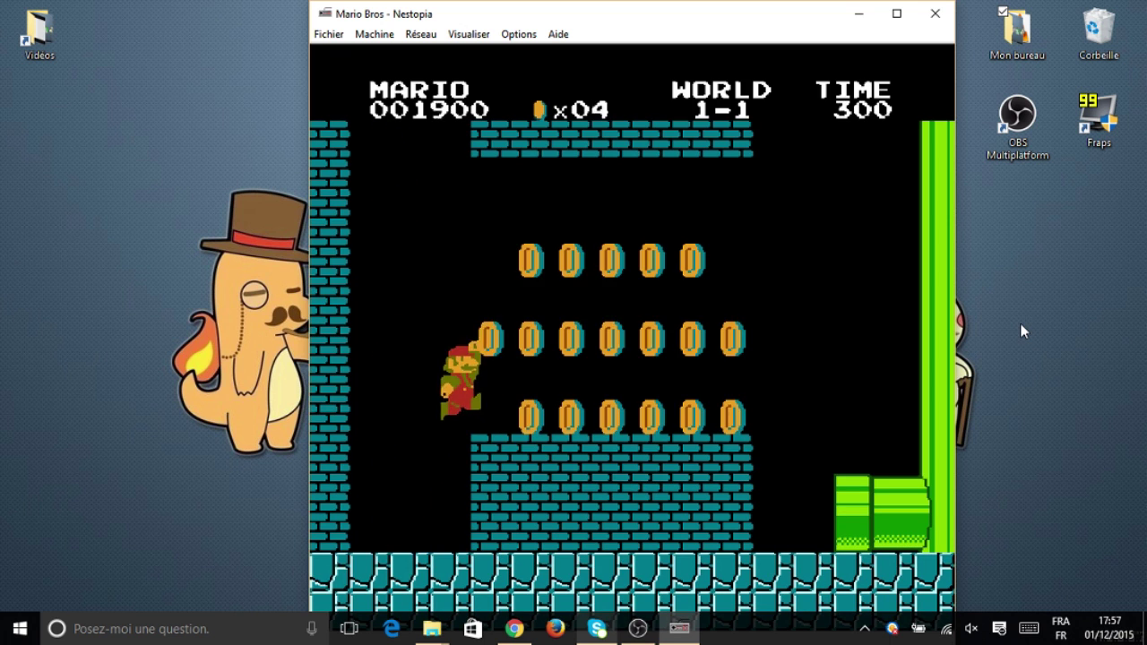
key("Right")
key("Left")
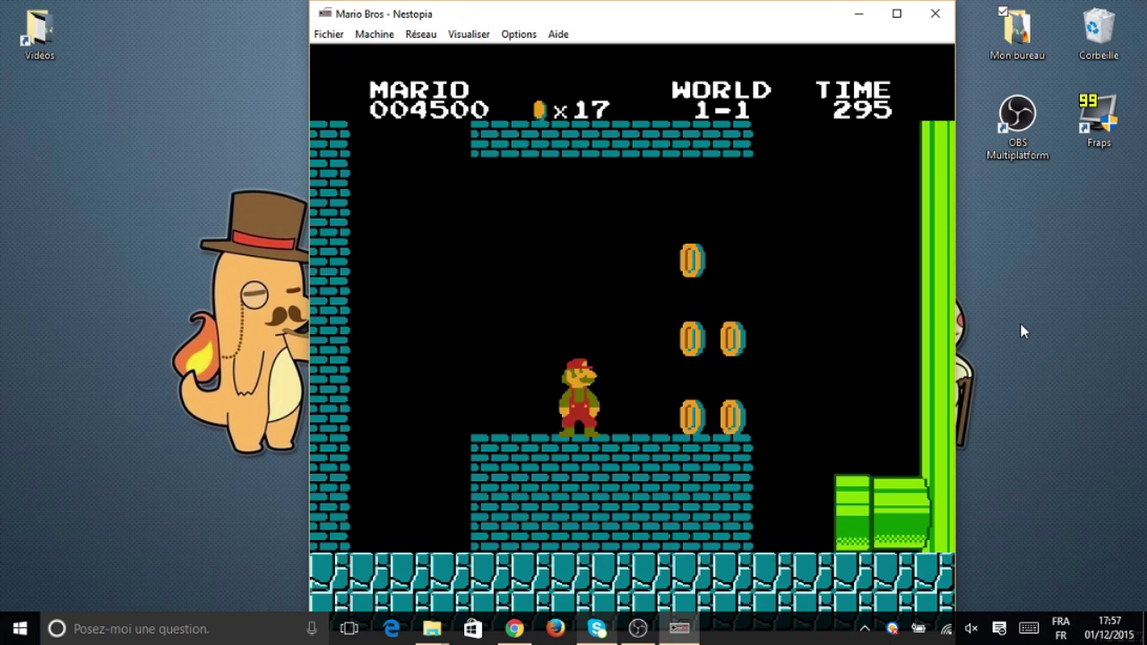
key("x")
key("Right")
key("x")
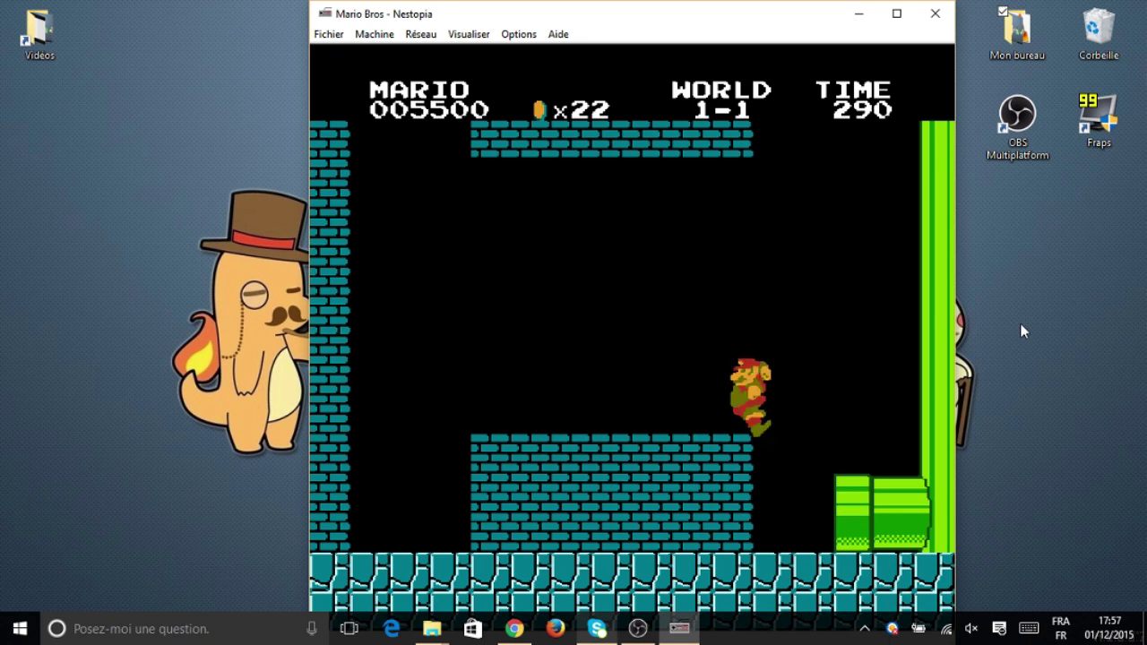
key("Right")
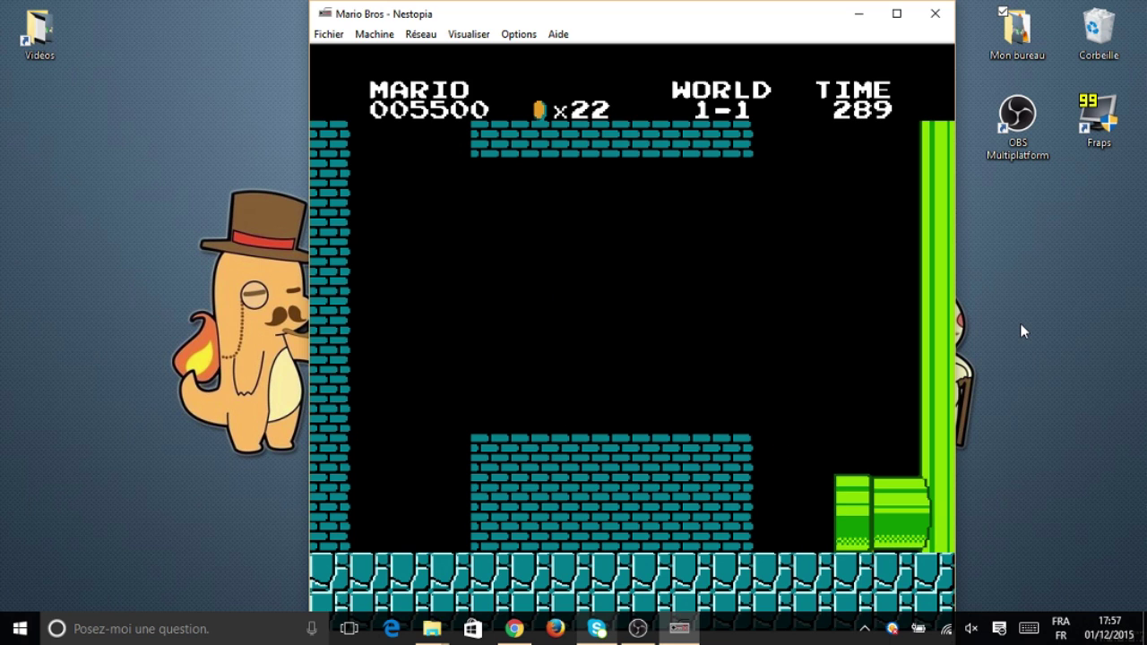